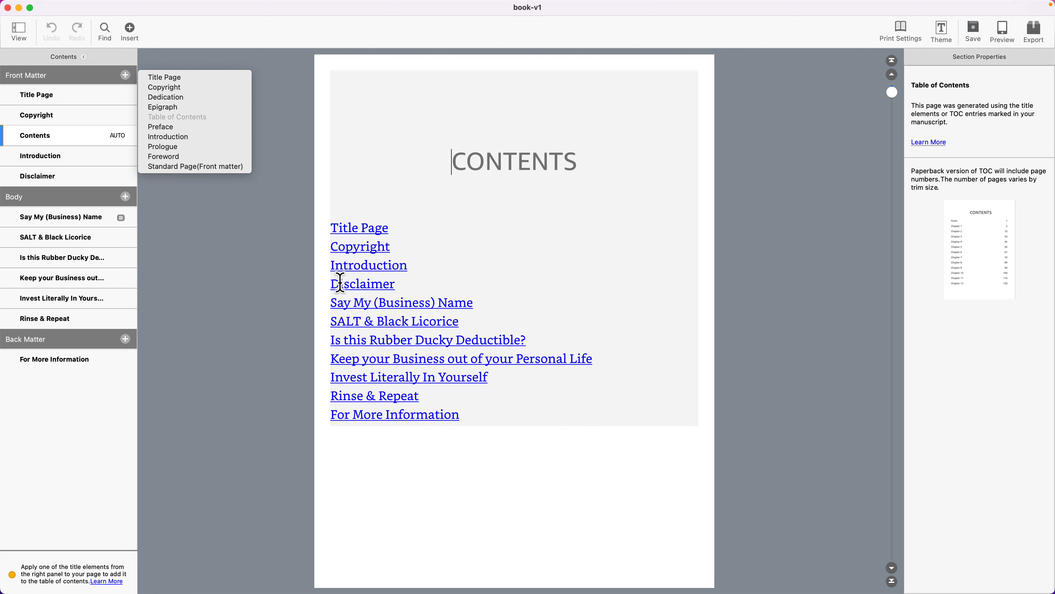
Open the Introduction section, preview the Classic, Cosmos and Amour book themes, and apply the Modern theme.
left_click(40, 161)
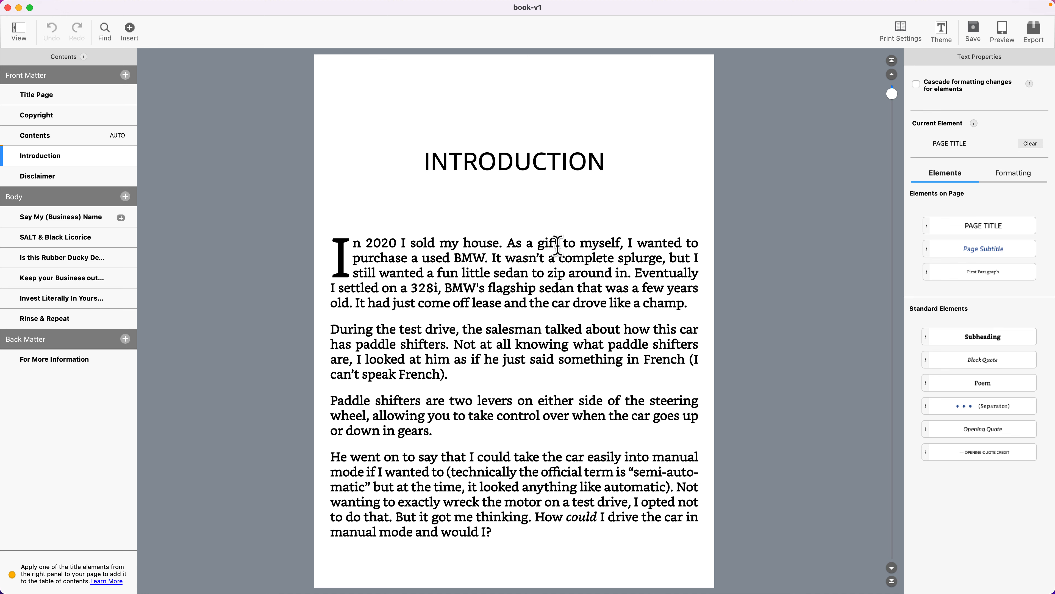
left_click(941, 32)
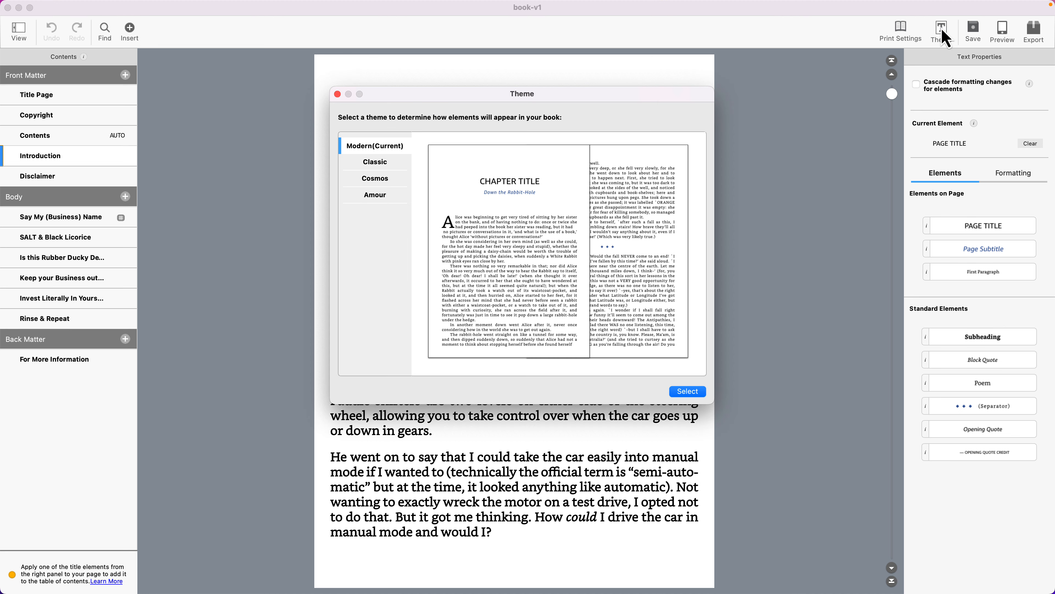
left_click(376, 163)
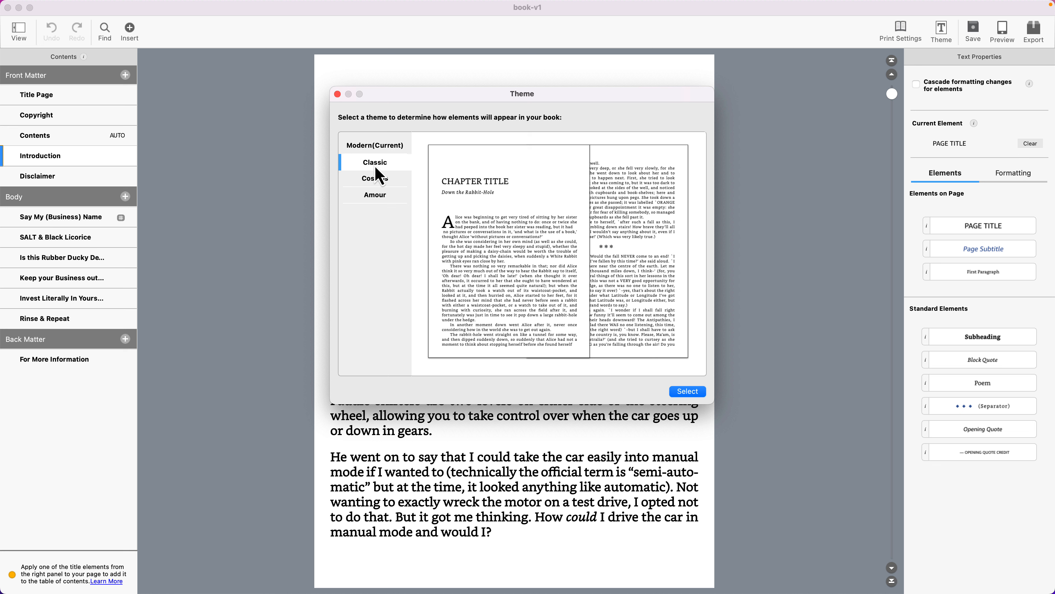
left_click(374, 179)
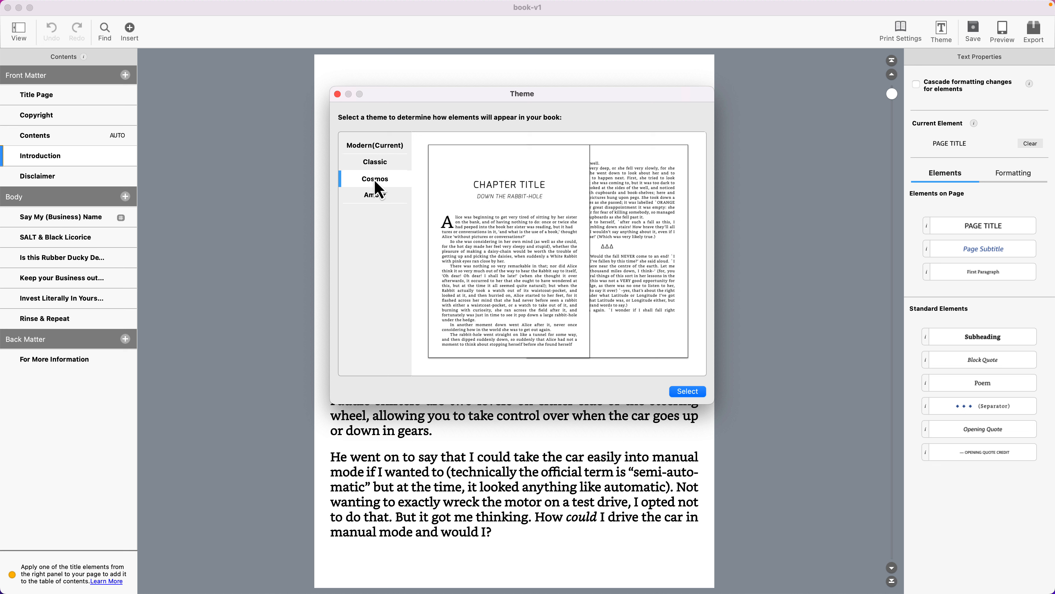
left_click(375, 197)
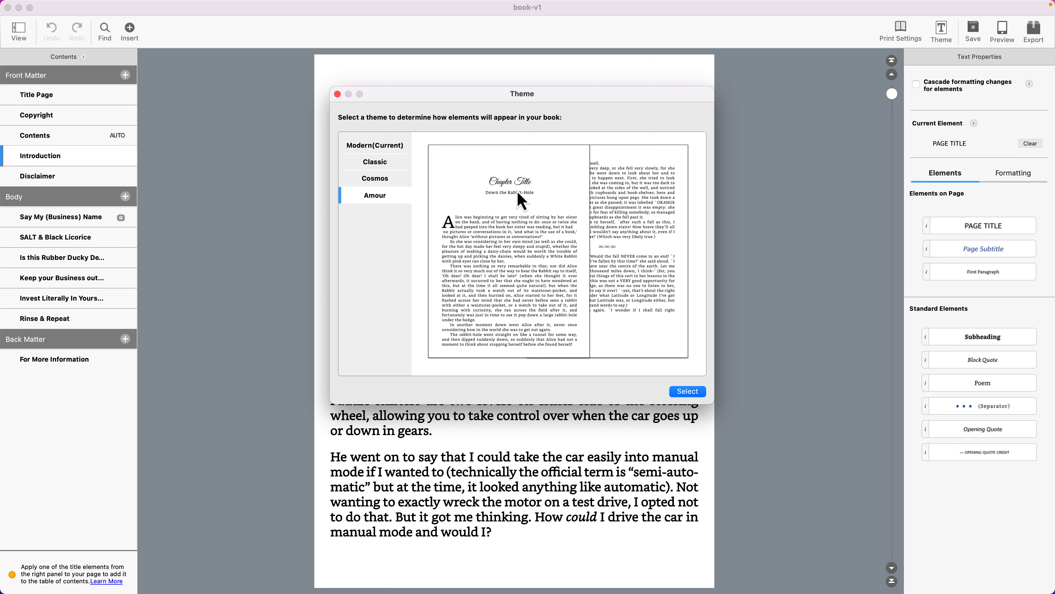
left_click(372, 147)
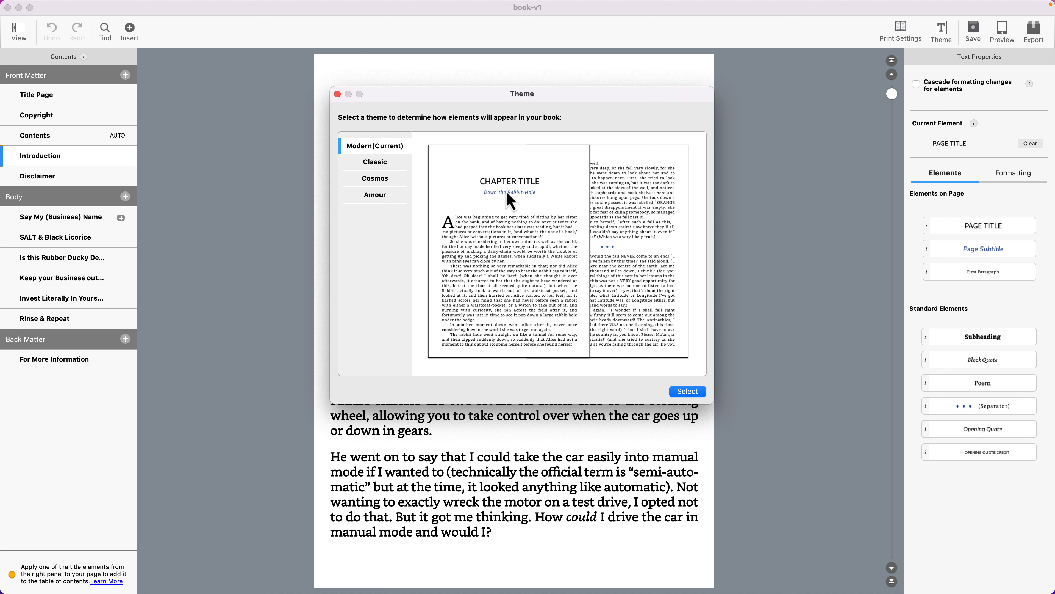
left_click(693, 392)
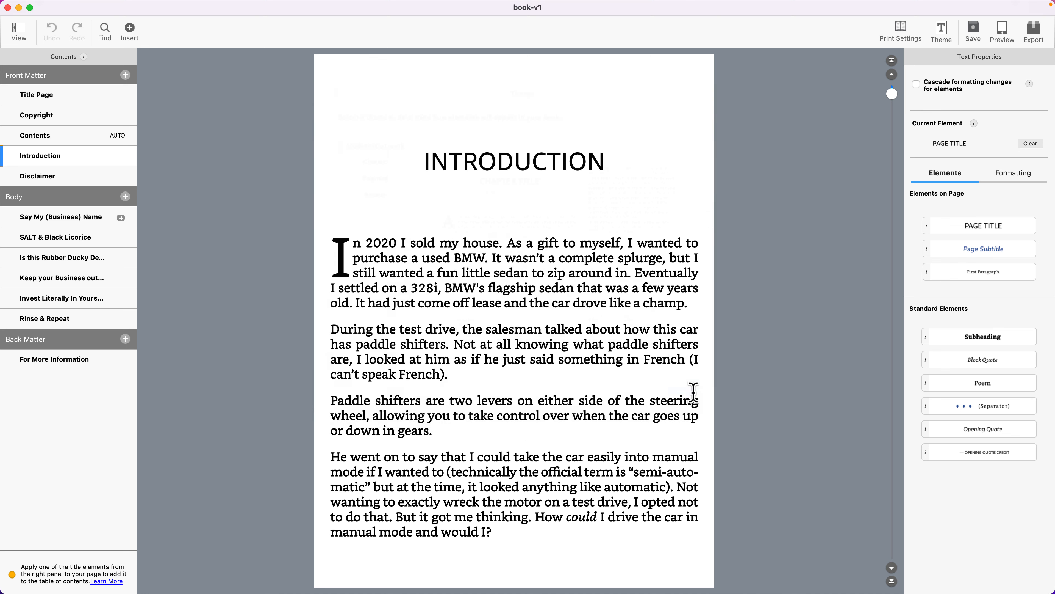
Preview the Introduction in tablet view with the Baskerville, Georgia and Lucida fonts, and close the preview.
left_click(1004, 33)
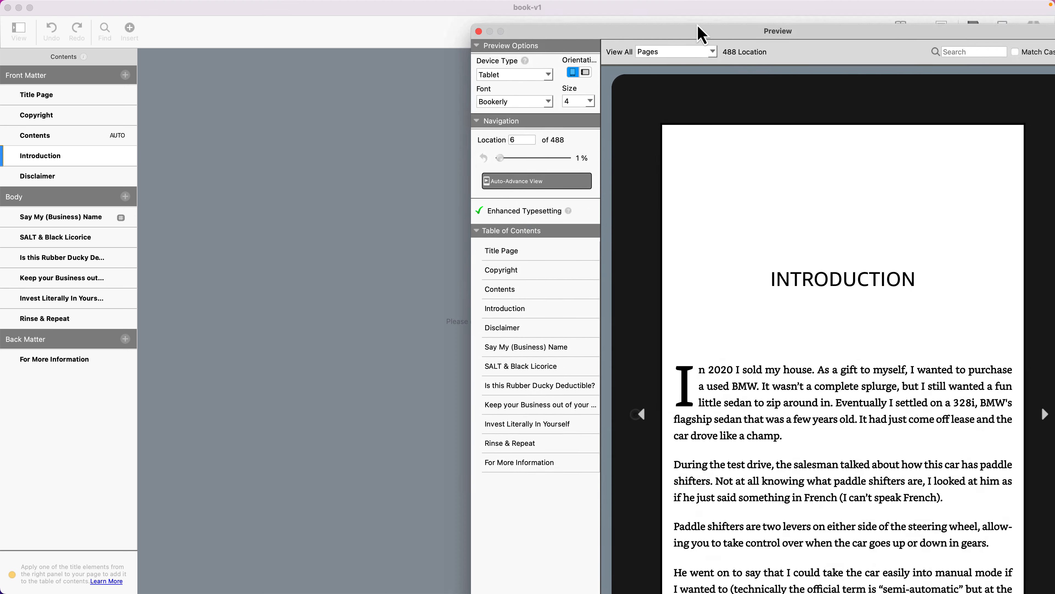
left_click_drag(699, 34, 525, 19)
left_click(302, 83)
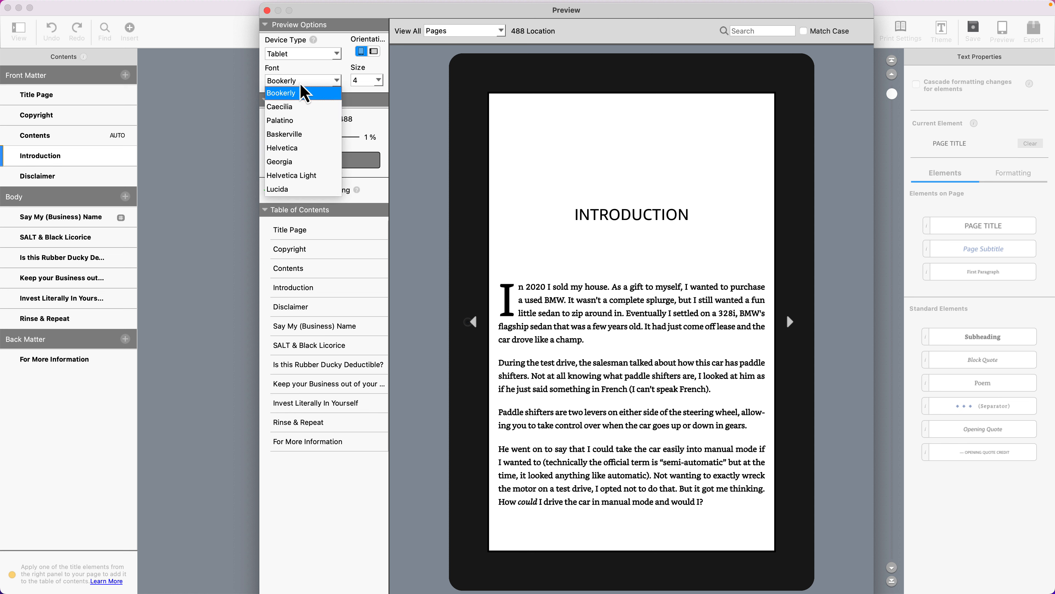
left_click(305, 134)
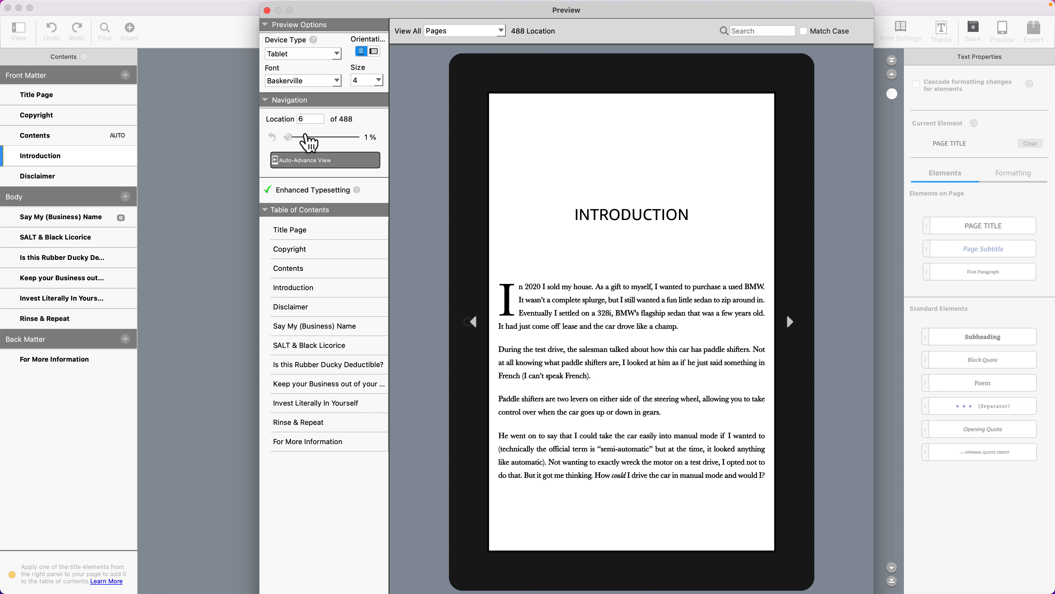
left_click(308, 93)
left_click(303, 157)
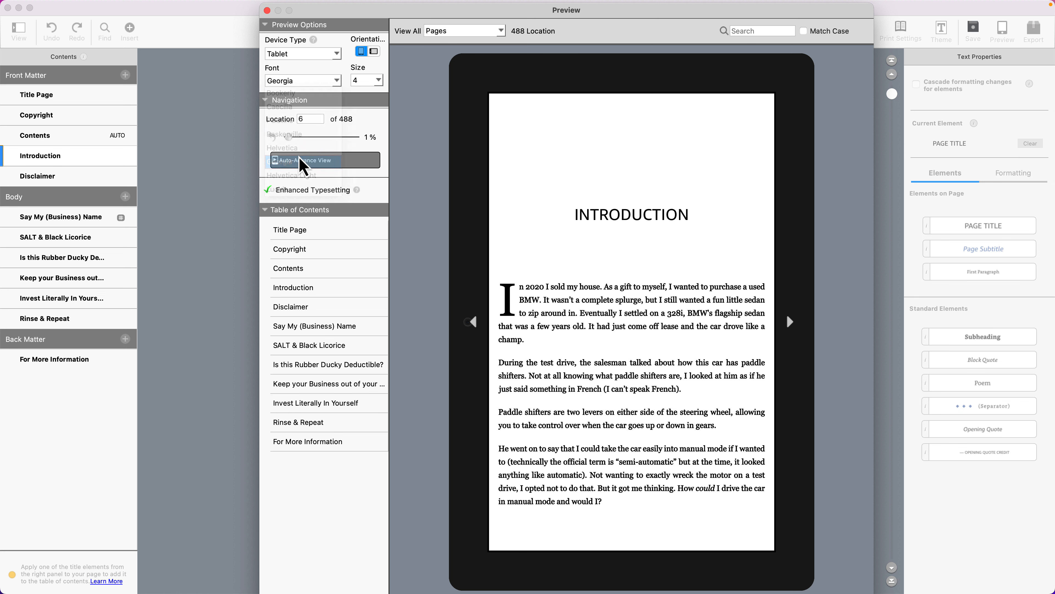
left_click(303, 80)
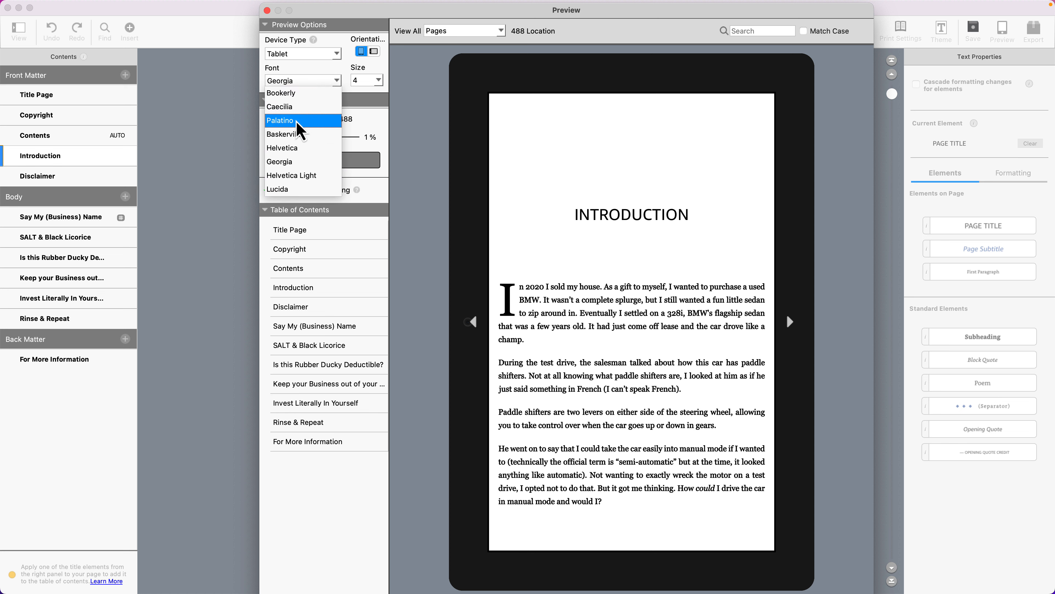
left_click(308, 190)
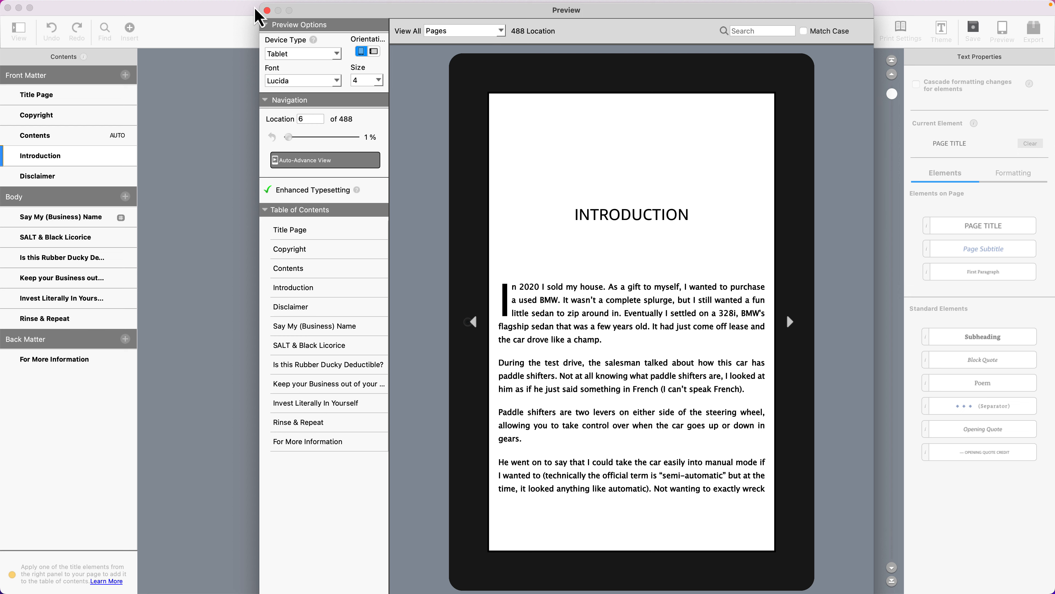
left_click(267, 10)
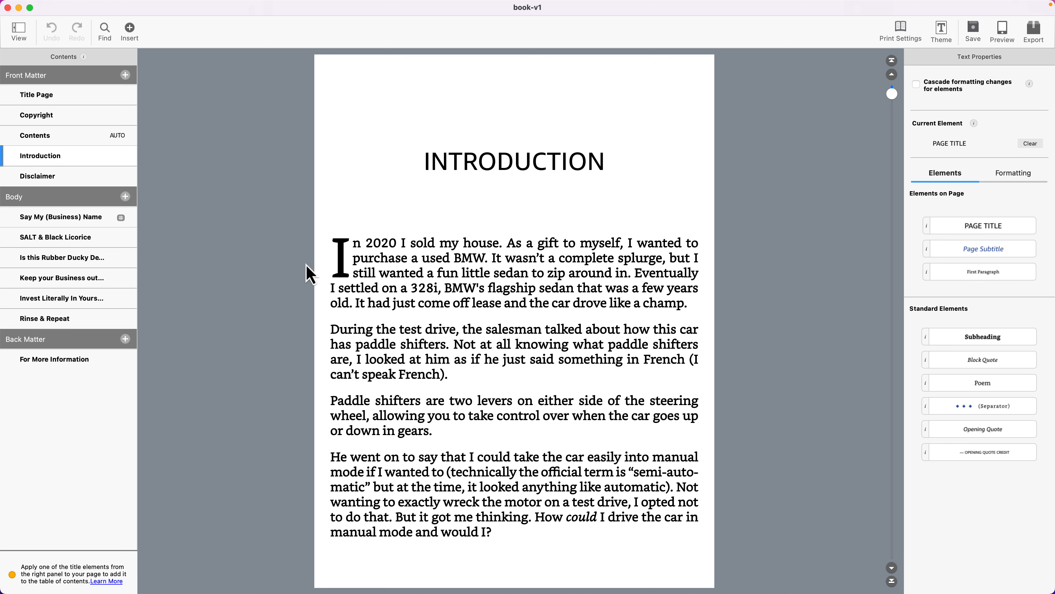
Examine the formatting and advanced font options for the Introduction's first paragraph, and return to the text elements list.
left_click(474, 273)
left_click(1009, 174)
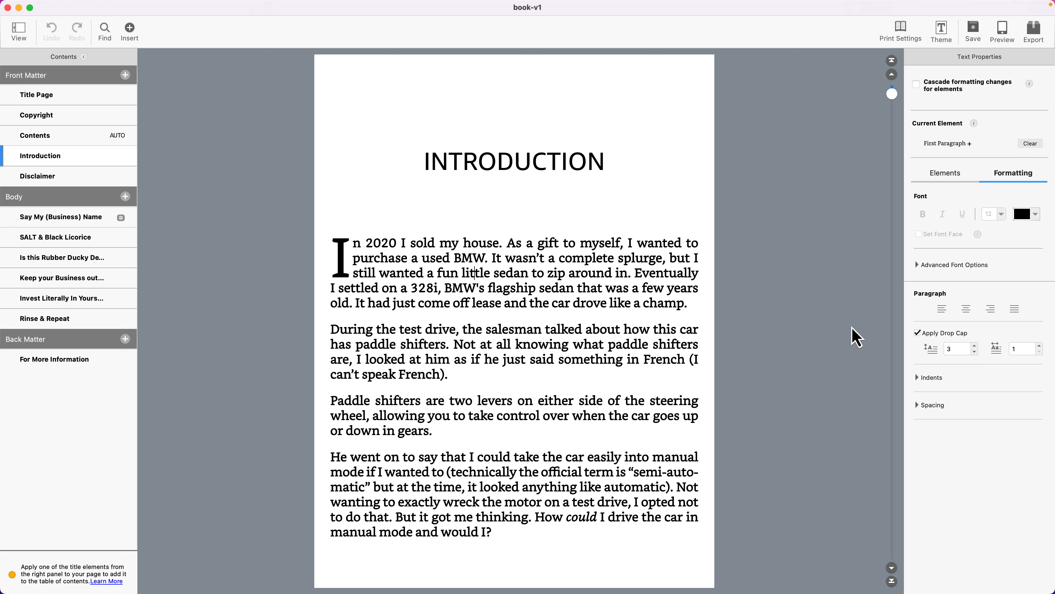
left_click(918, 266)
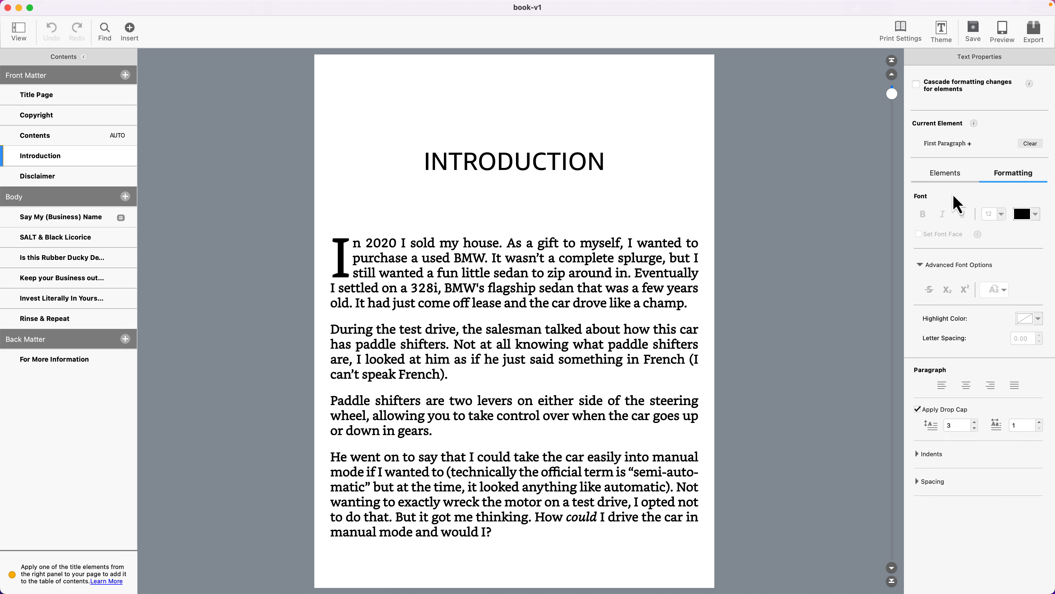
left_click(944, 173)
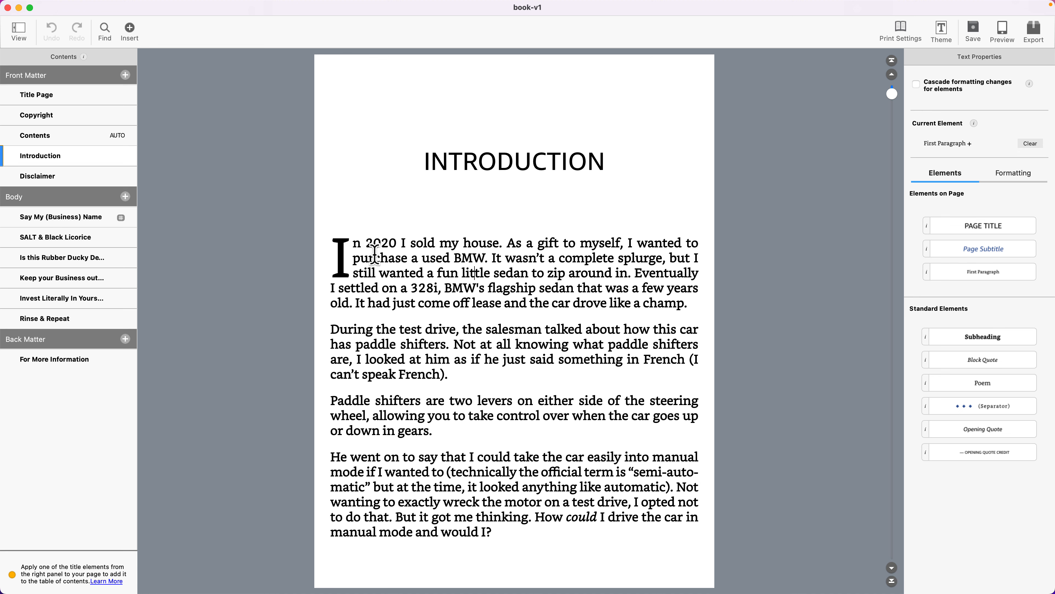
Review the pages of the Introduction and examine the element style of its "Who Is This Book For?" subheading.
key("Page_Down")
key("Page_Up")
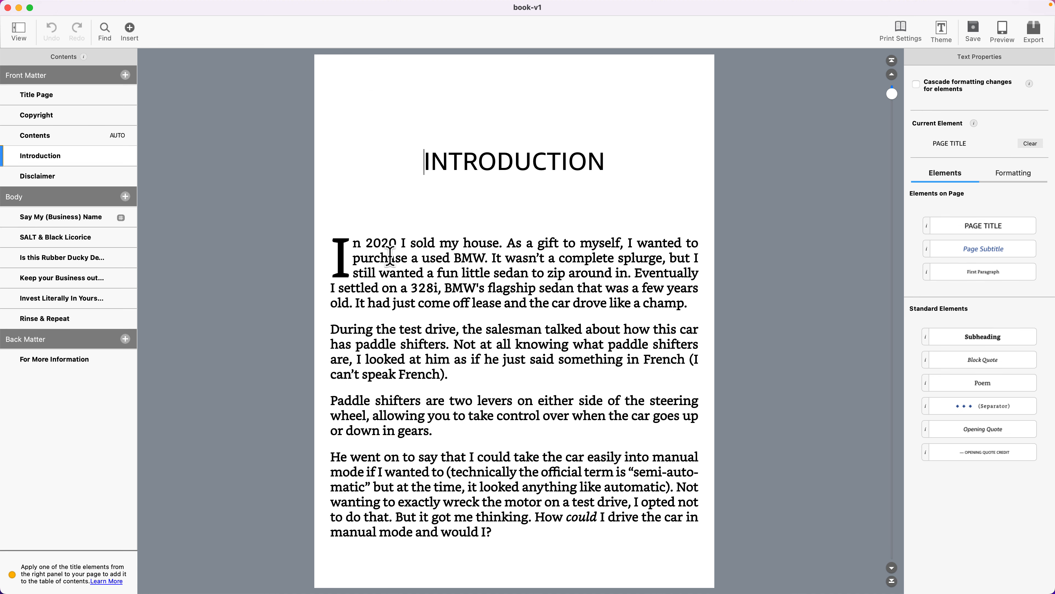
left_click(892, 568)
left_click(892, 568)
left_click(892, 568)
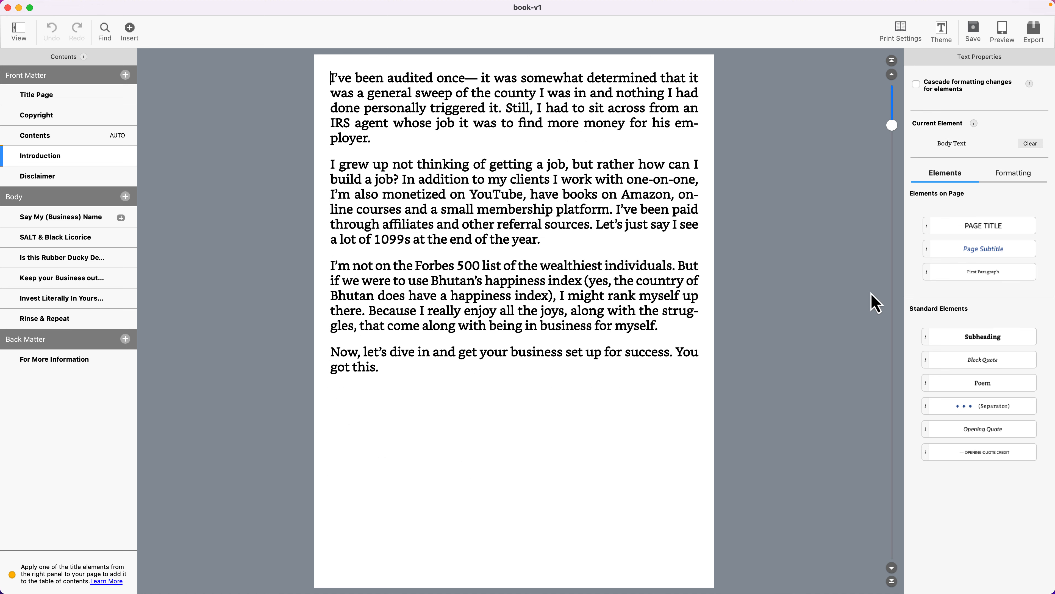
left_click(892, 74)
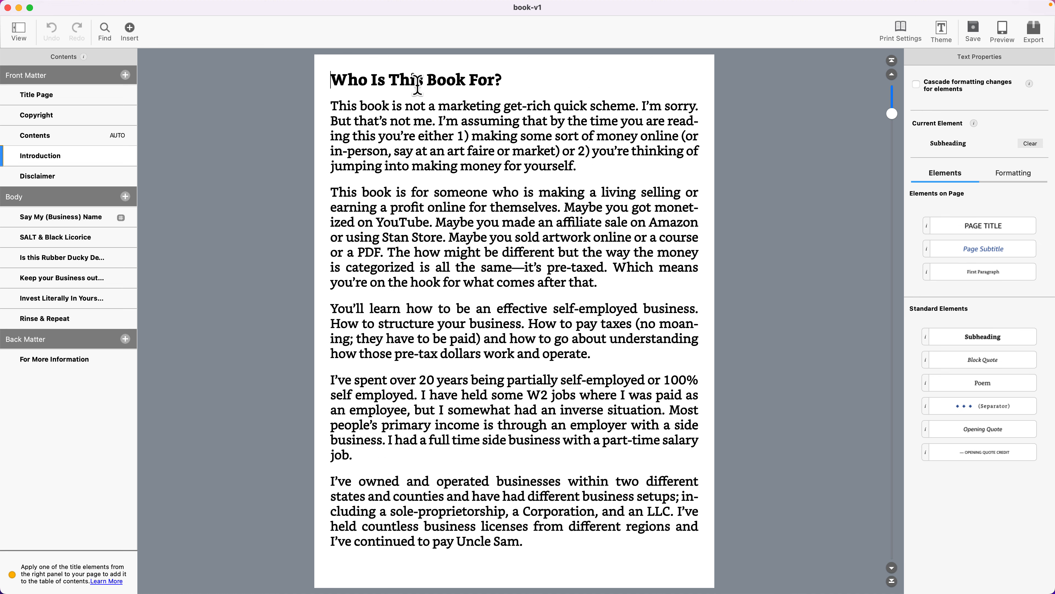
left_click_drag(400, 82, 503, 80)
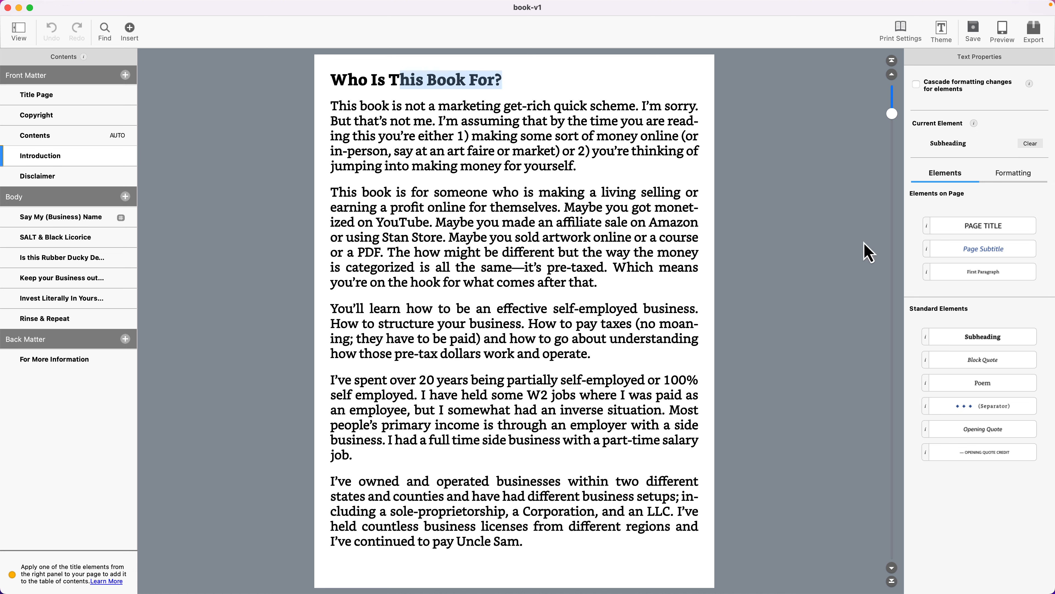
left_click(364, 81)
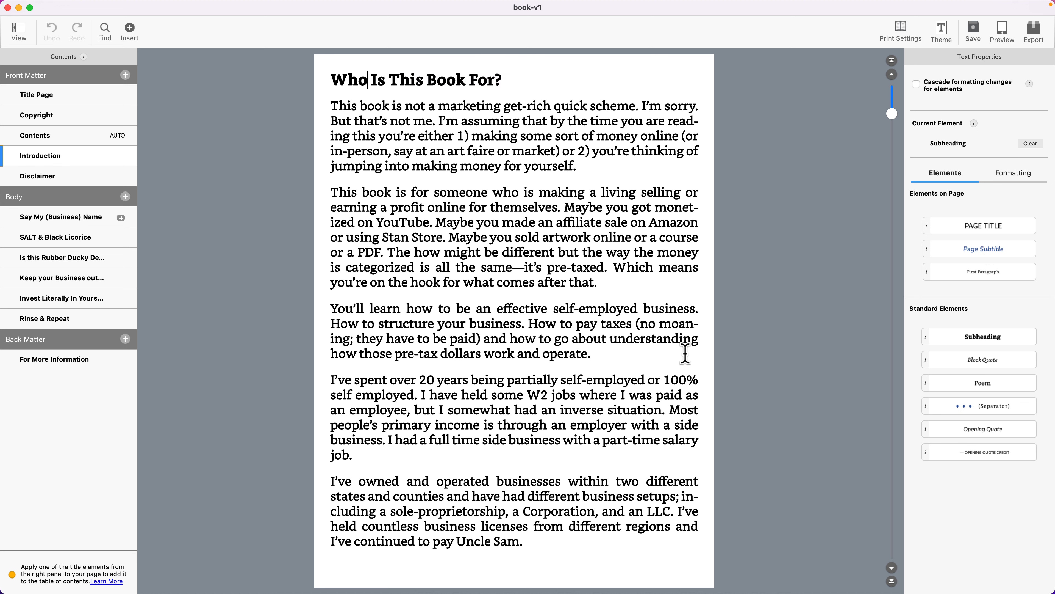
Review the Disclaimer pages and the opening pages of the chapters "Say My (Business) Name" and "SALT & Black Licorice".
left_click(892, 567)
left_click(892, 567)
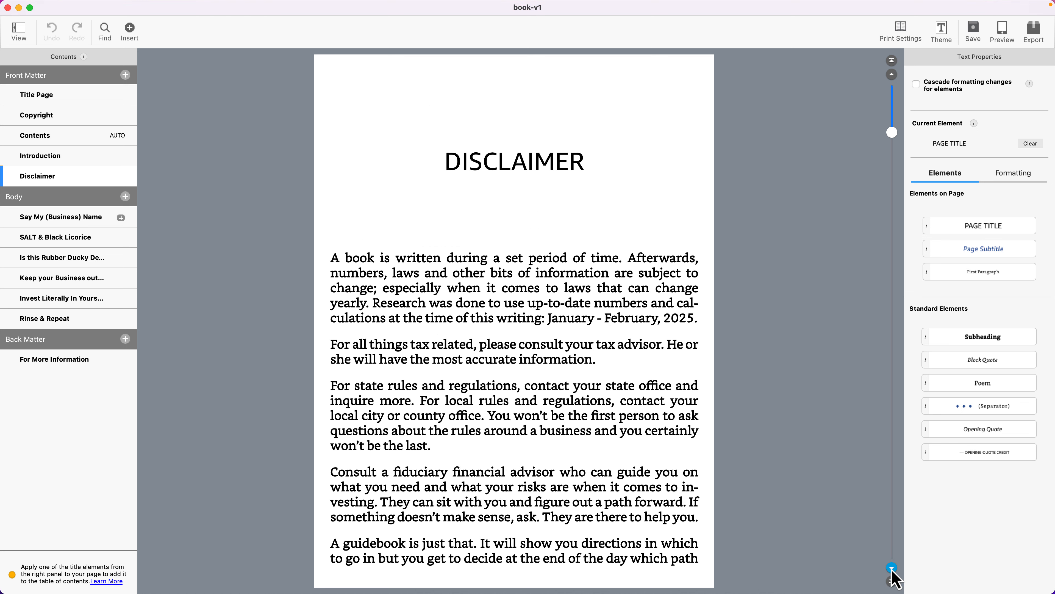
left_click(892, 567)
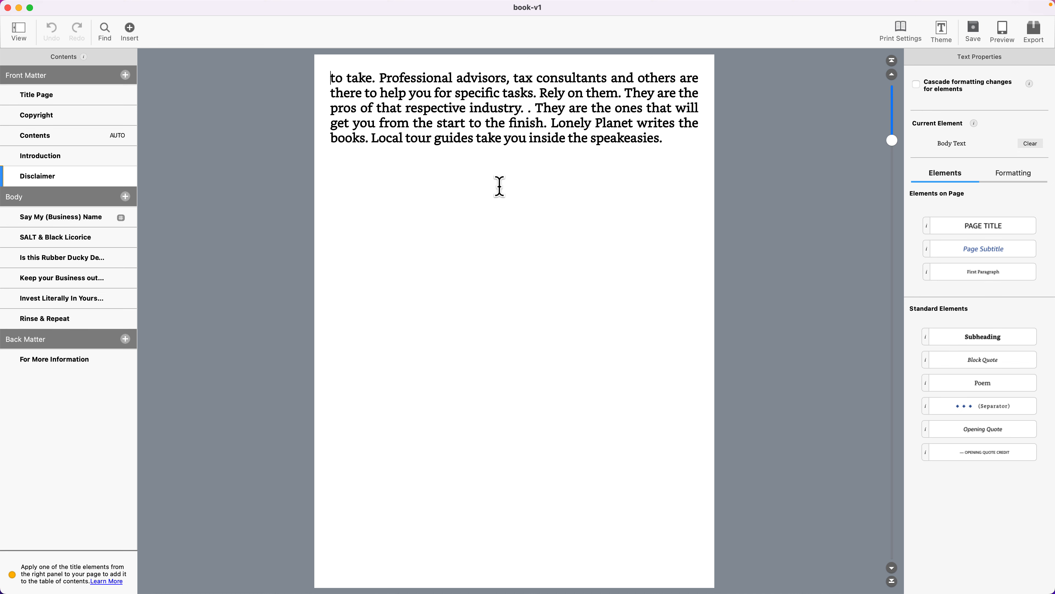
left_click(892, 567)
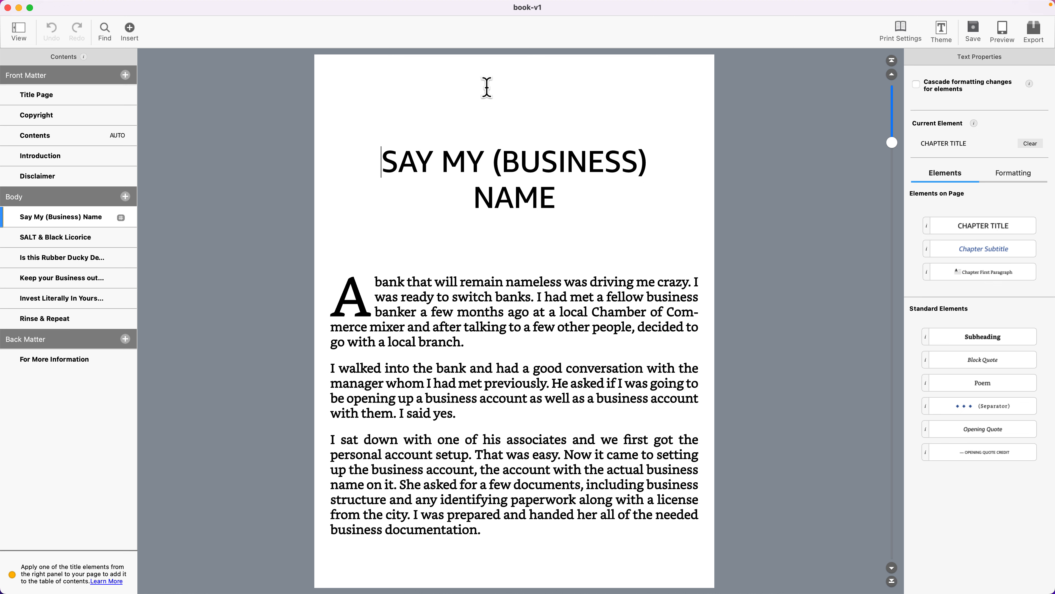
left_click(67, 235)
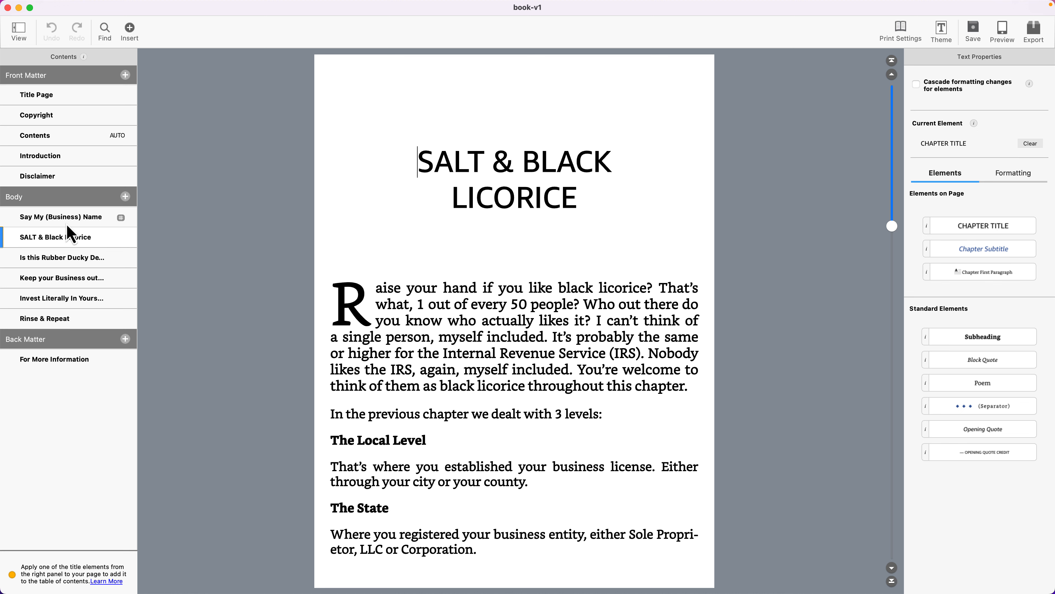
In the chapter "Is this Rubber Ducky Deductible?", make the word "business" bold in the first sentence under "Dues & Fees".
left_click(75, 257)
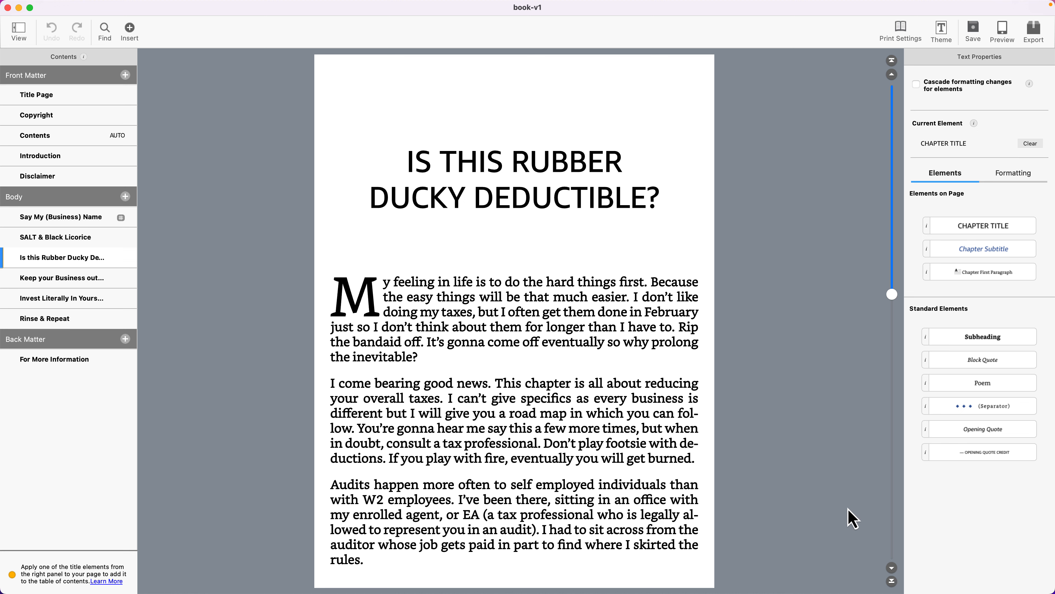
left_click(892, 568)
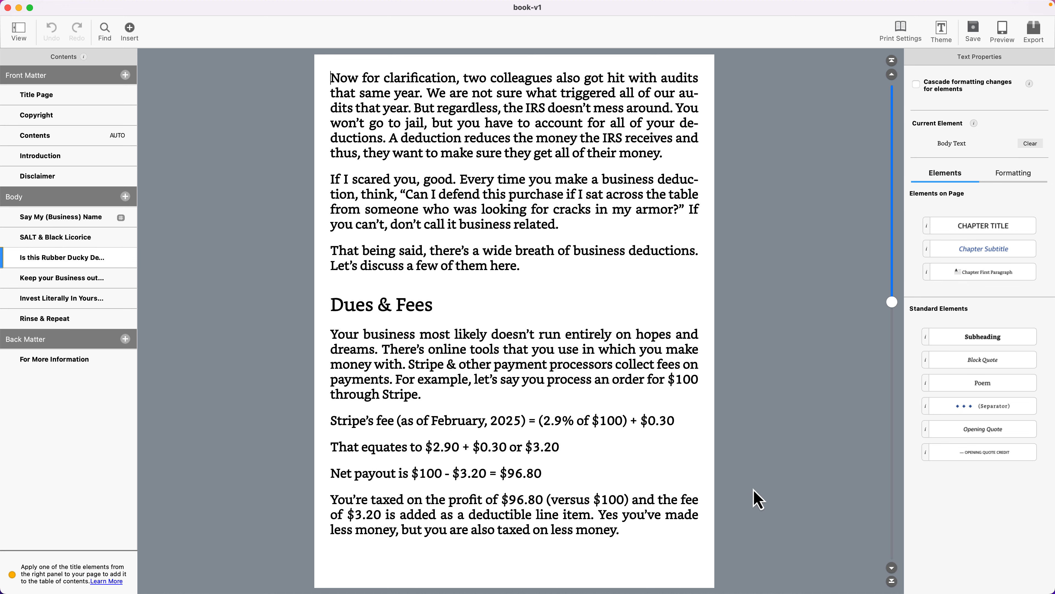
left_click_drag(356, 306, 417, 305)
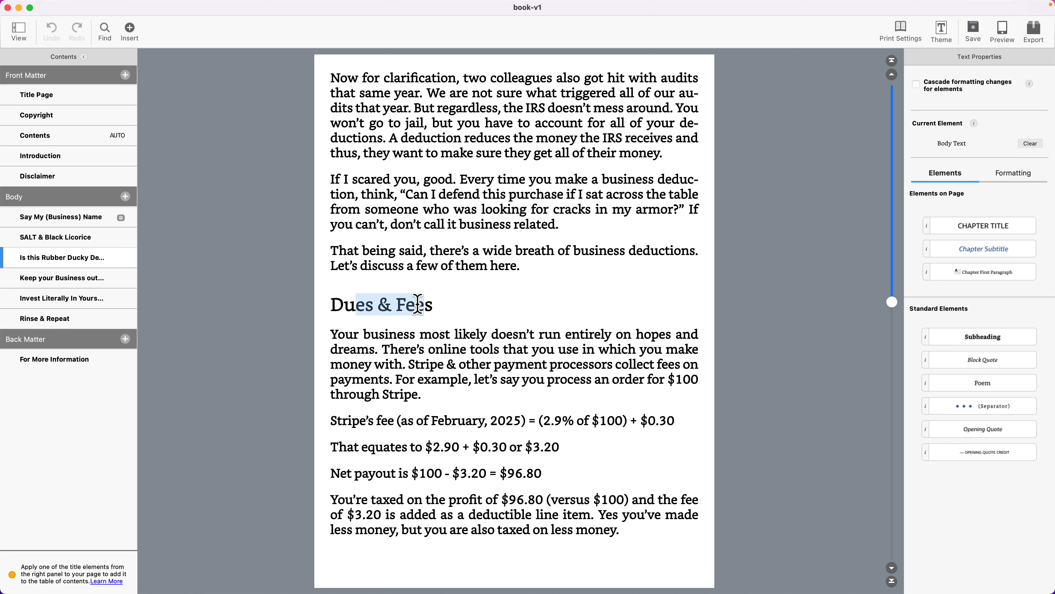
mouse_move(1012, 256)
left_click_drag(364, 334, 370, 335)
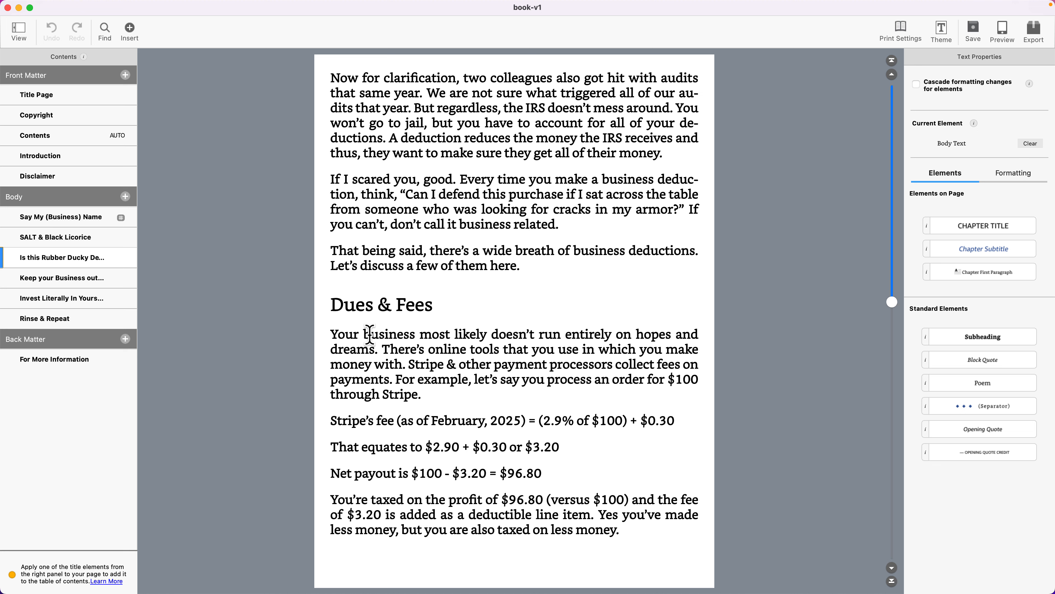
double_click(369, 334)
key("super+b")
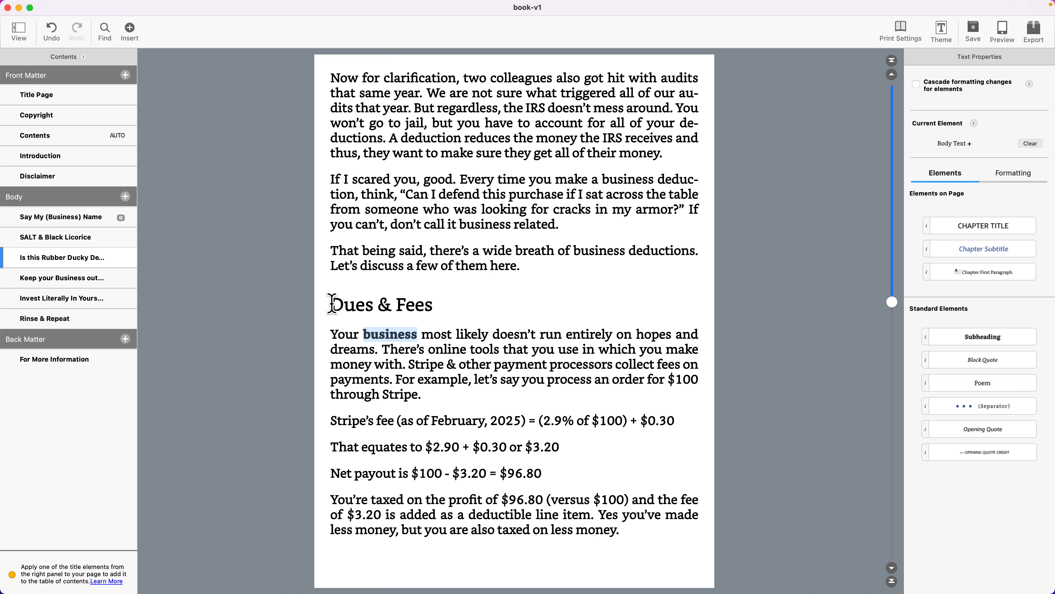
Try bold on the whole "Dues & Fees" heading, and remove the bold again.
left_click_drag(330, 304, 428, 306)
key("super+b")
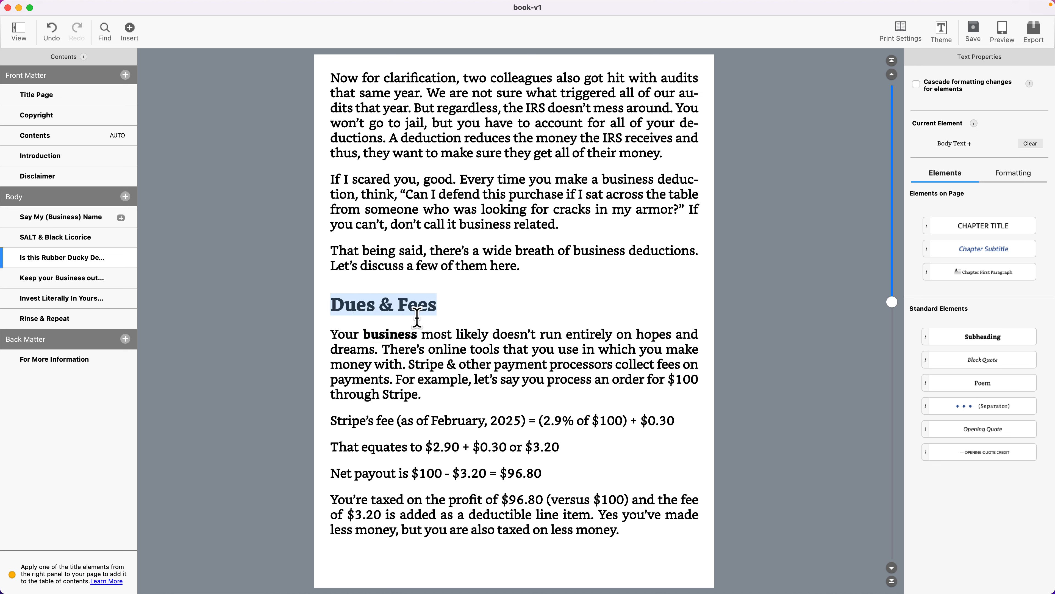
key("super+b")
Check the bold word "business" in the paragraph, and open the chapter "Keep your Business out of your Personal Life".
double_click(389, 334)
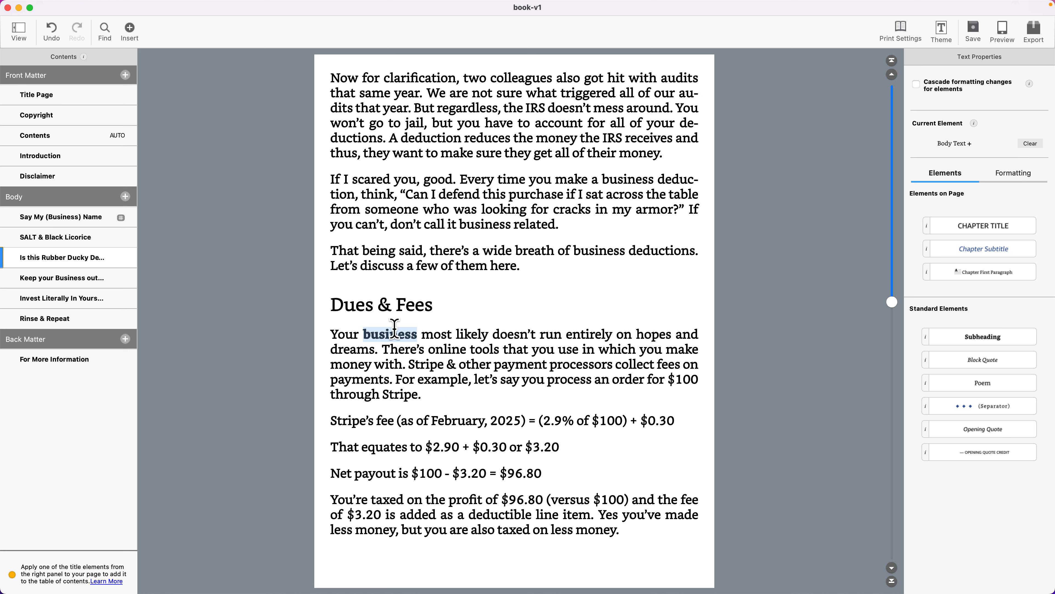
left_click(496, 381)
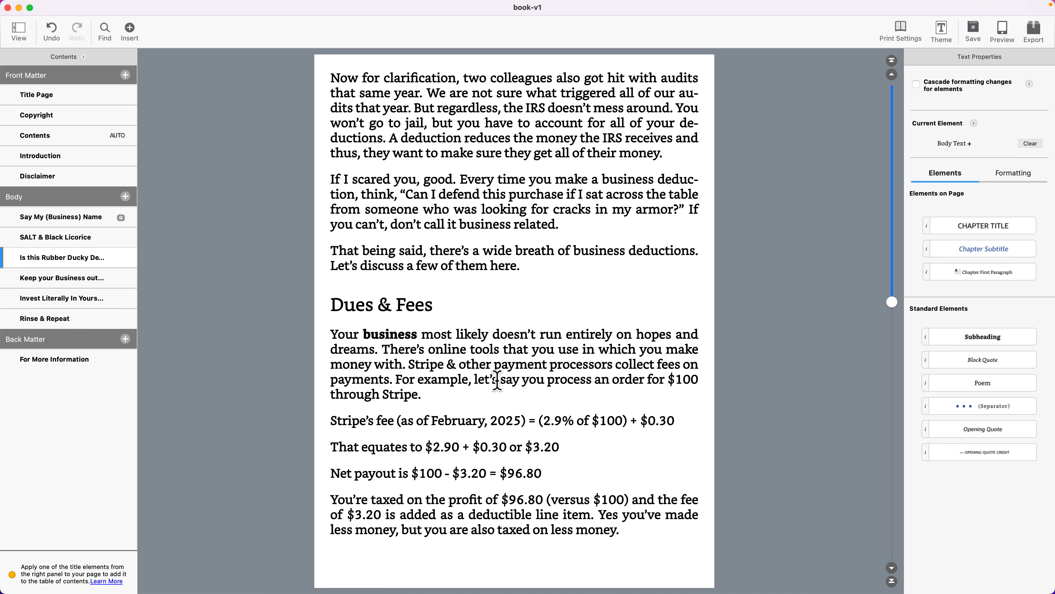
left_click(57, 285)
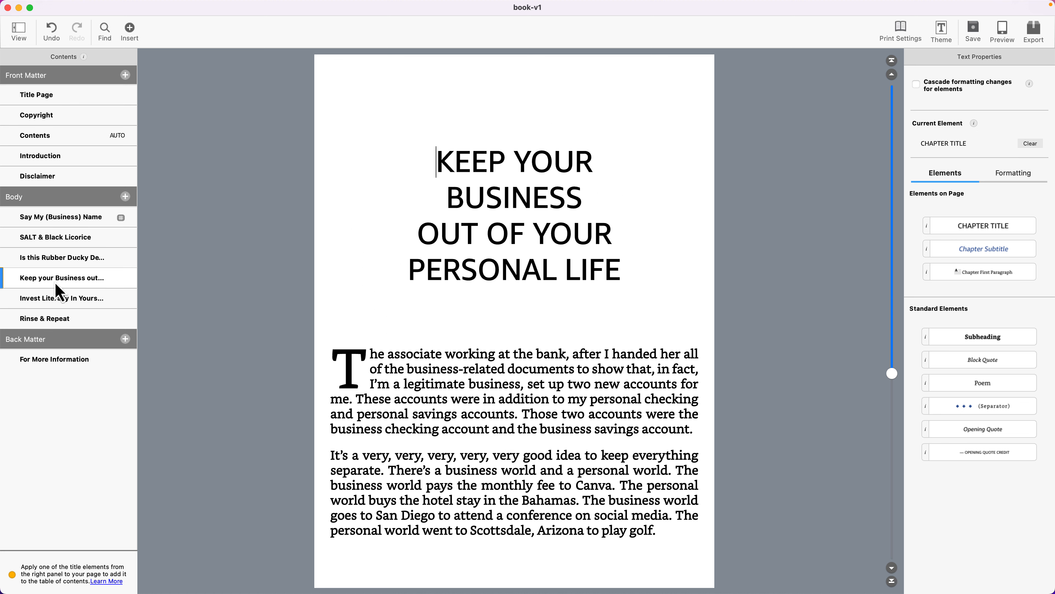
Review the chapters "Invest Literally In Yourself" and "Rinse & Repeat", and check which page types can be added to the back matter.
left_click(52, 295)
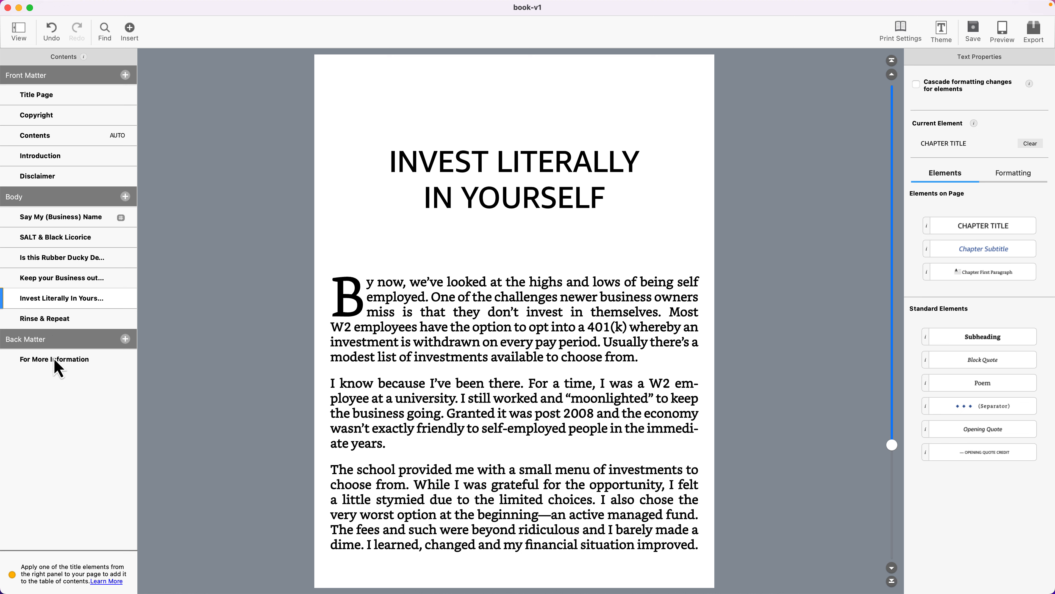
left_click(125, 342)
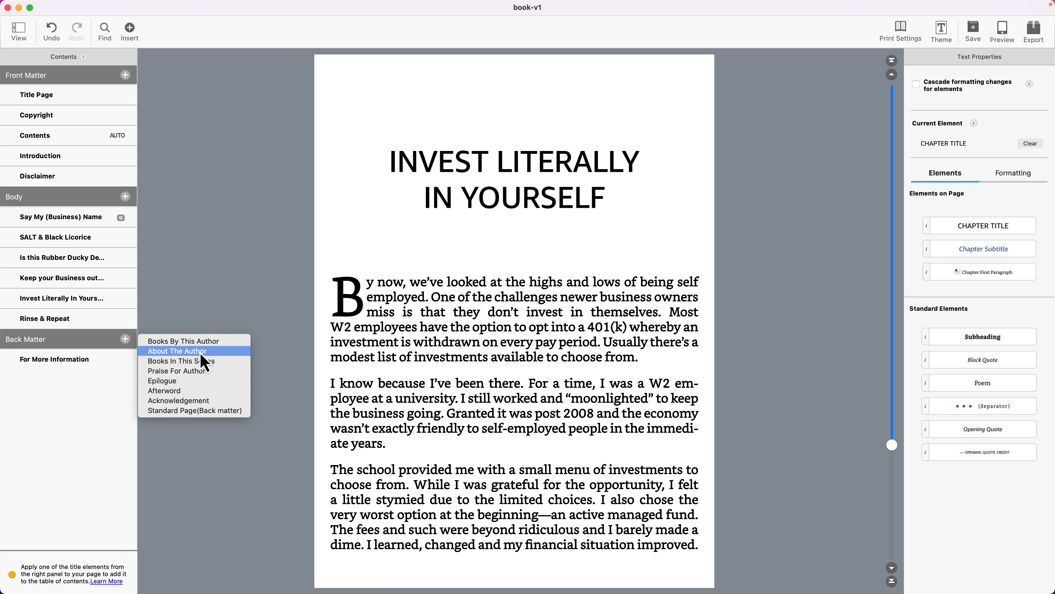
left_click(50, 323)
left_click(52, 325)
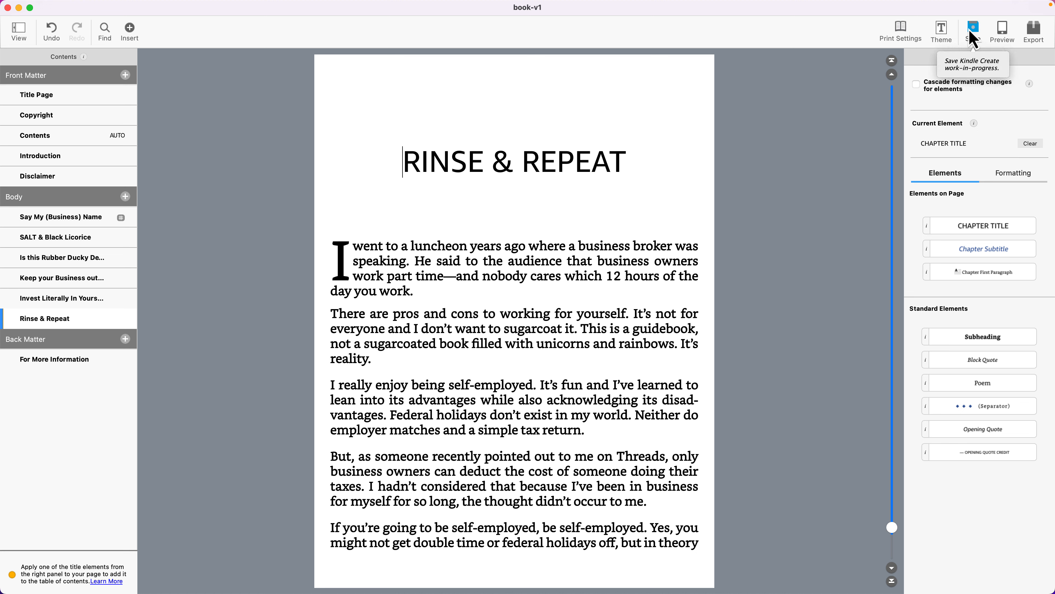
Check the available export formats for the book without exporting, and quit Kindle Create.
left_click(1035, 34)
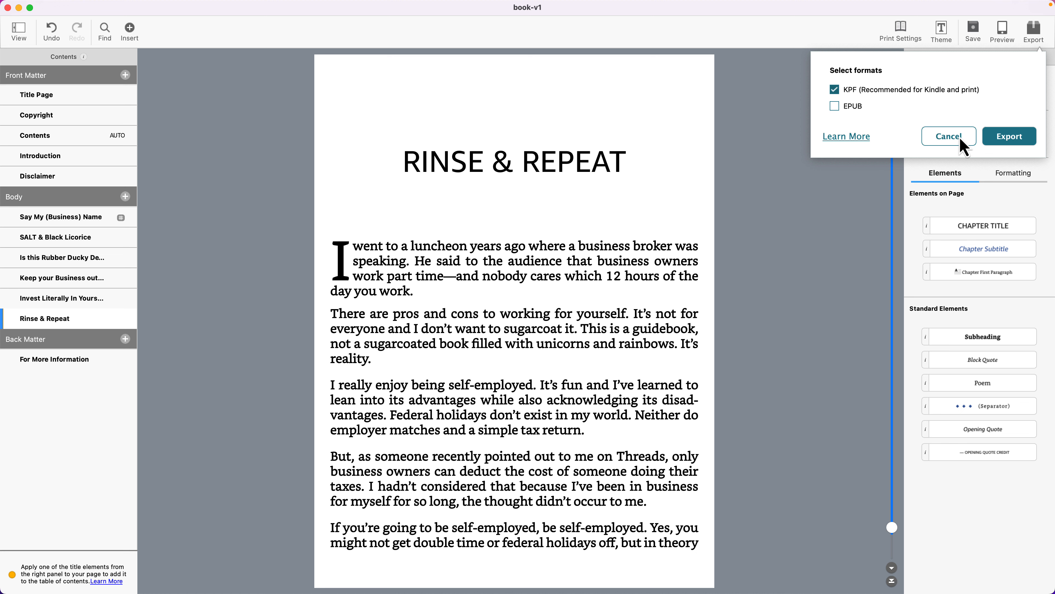
left_click(962, 146)
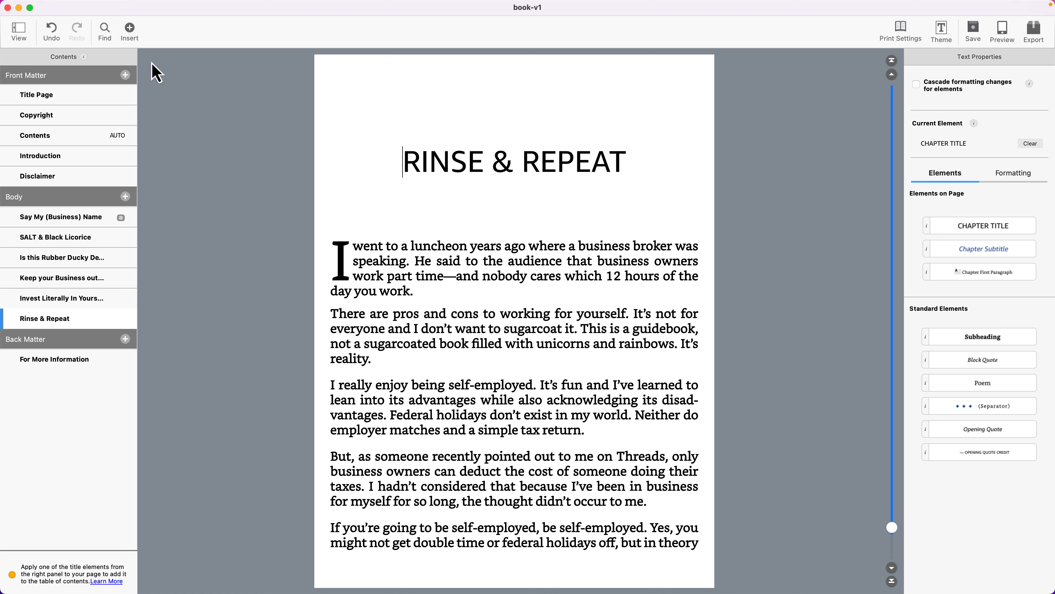
left_click(30, 8)
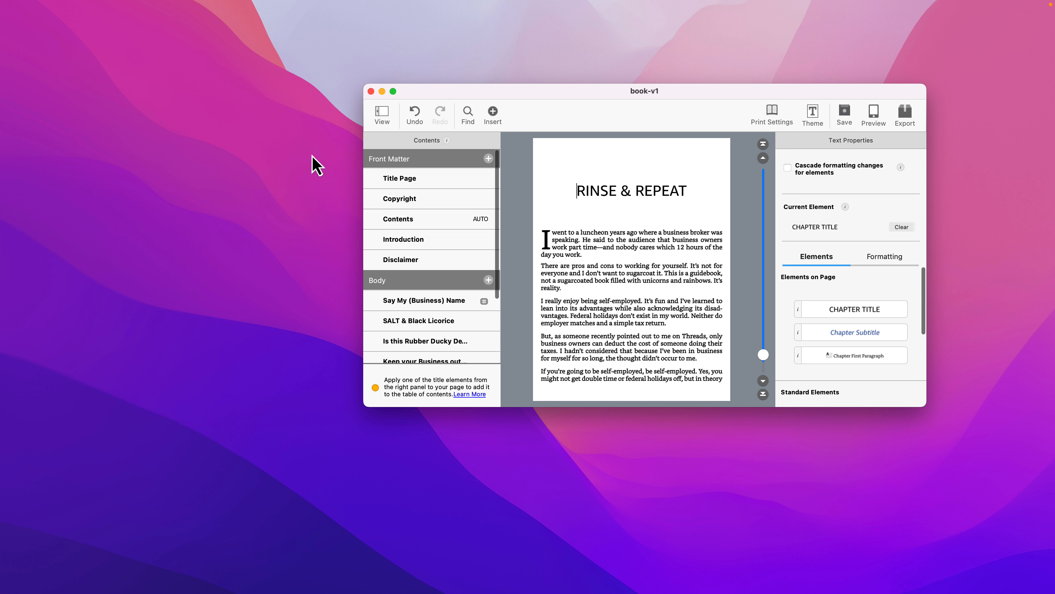
key("super+q")
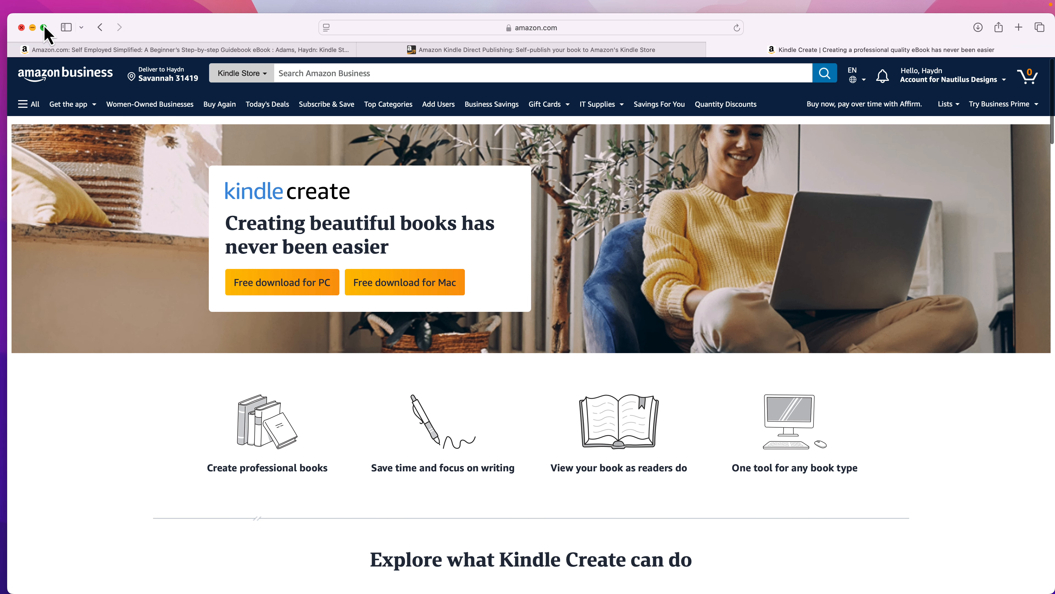
Show the Safari browser in full screen and switch from the book's Amazon listing to the Kindle Direct Publishing bookshelf.
left_click(44, 28)
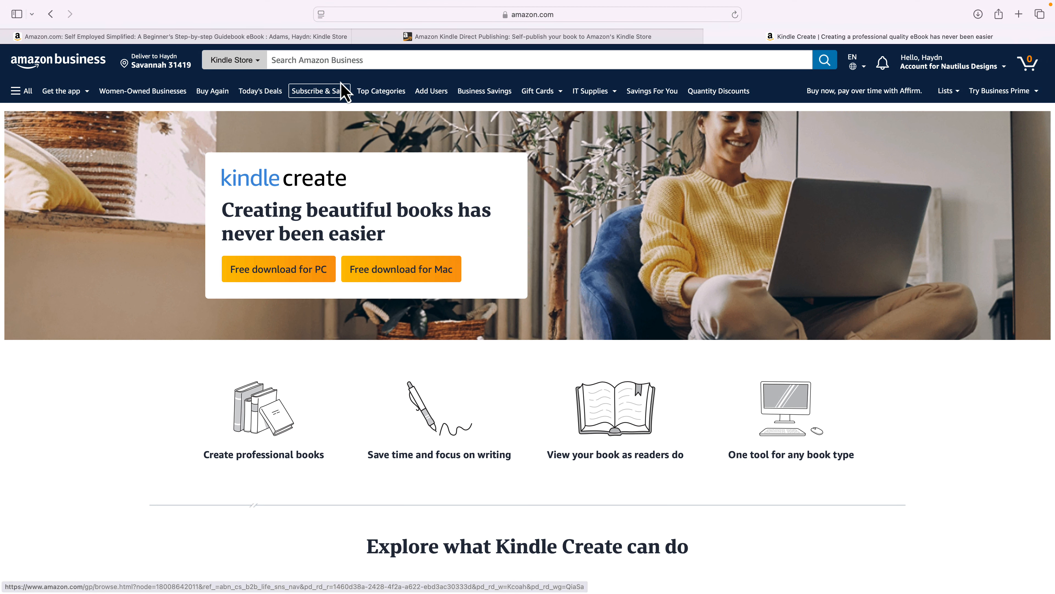
left_click(340, 38)
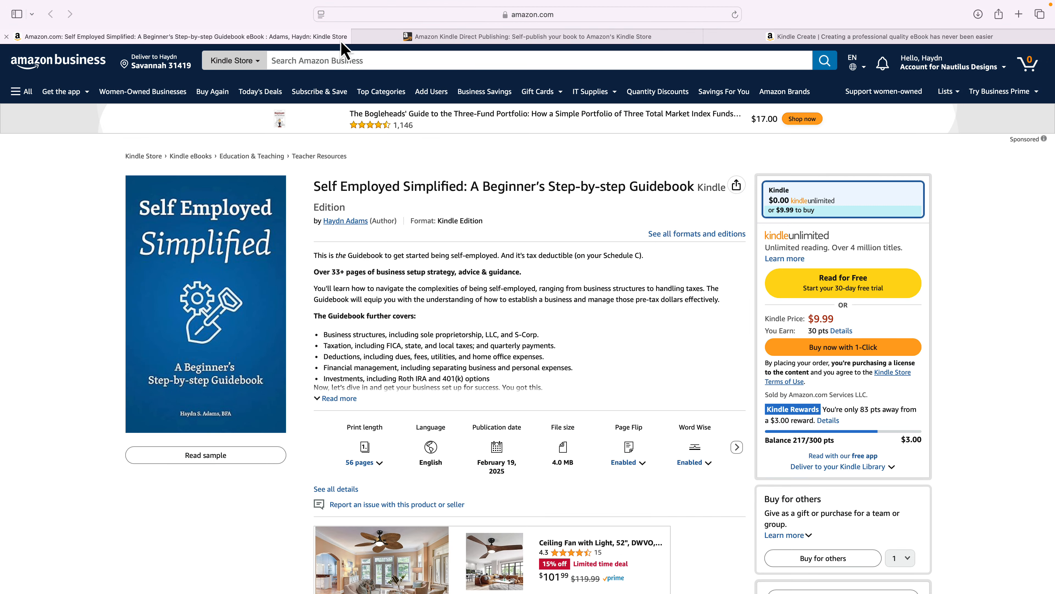
left_click(440, 38)
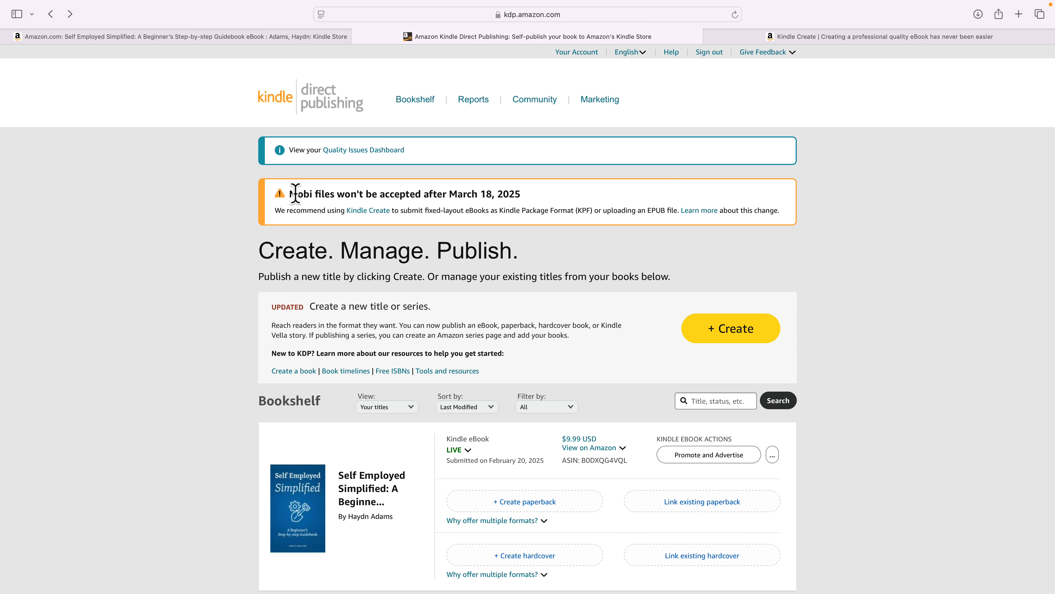
Read the notice about Mobi files and examine the formats and Amazon links of the titles on the bookshelf.
left_click_drag(302, 195, 448, 195)
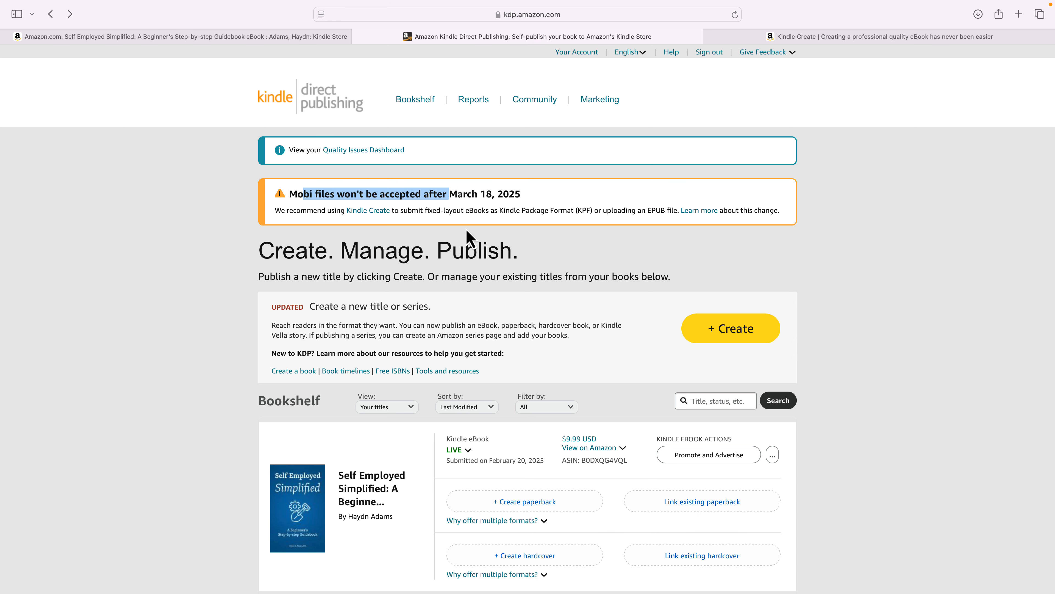
scroll(466, 233, "down", 6)
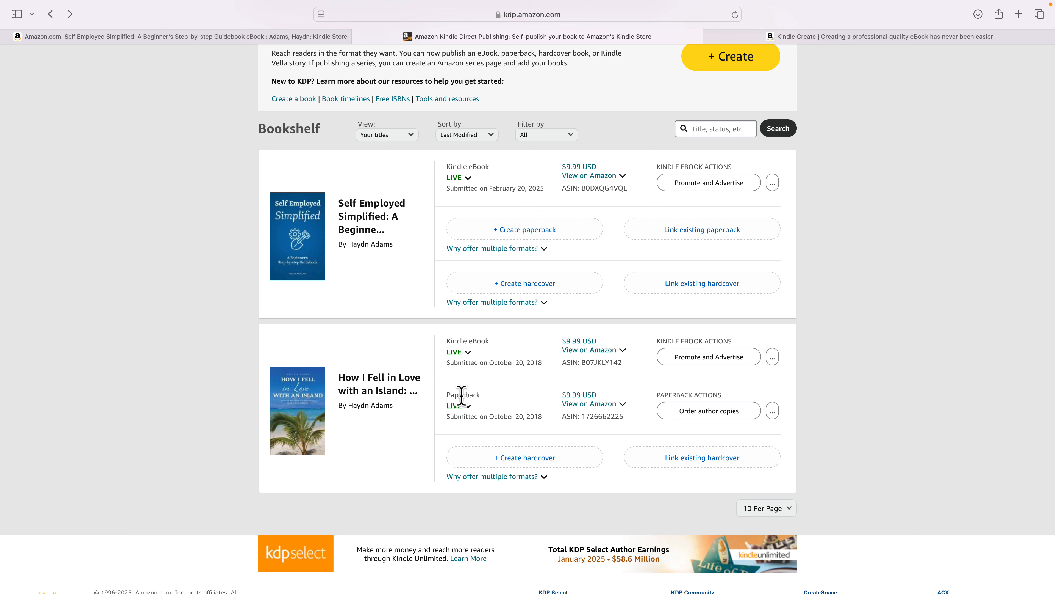
scroll(471, 340, "up", 3)
left_click(471, 337)
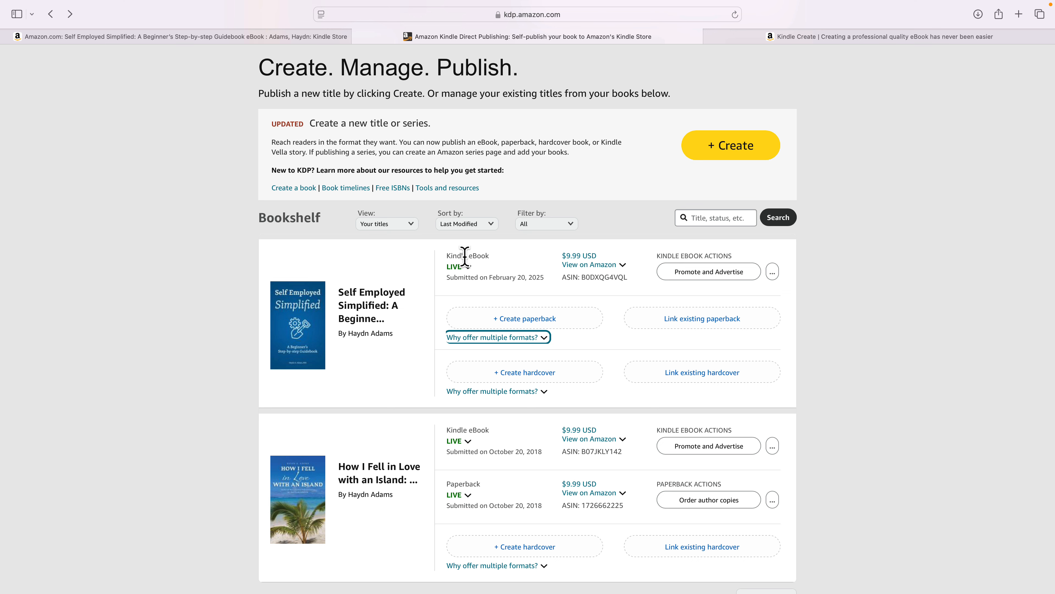
left_click(603, 265)
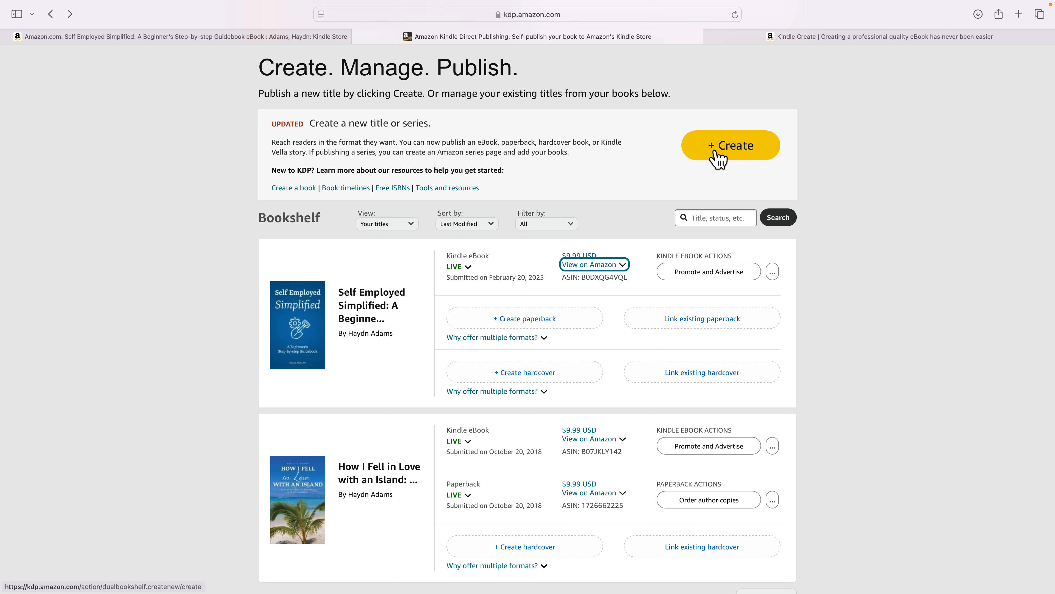
Start a new Kindle eBook title and look over its Details, Content and Pricing stages.
left_click(717, 158)
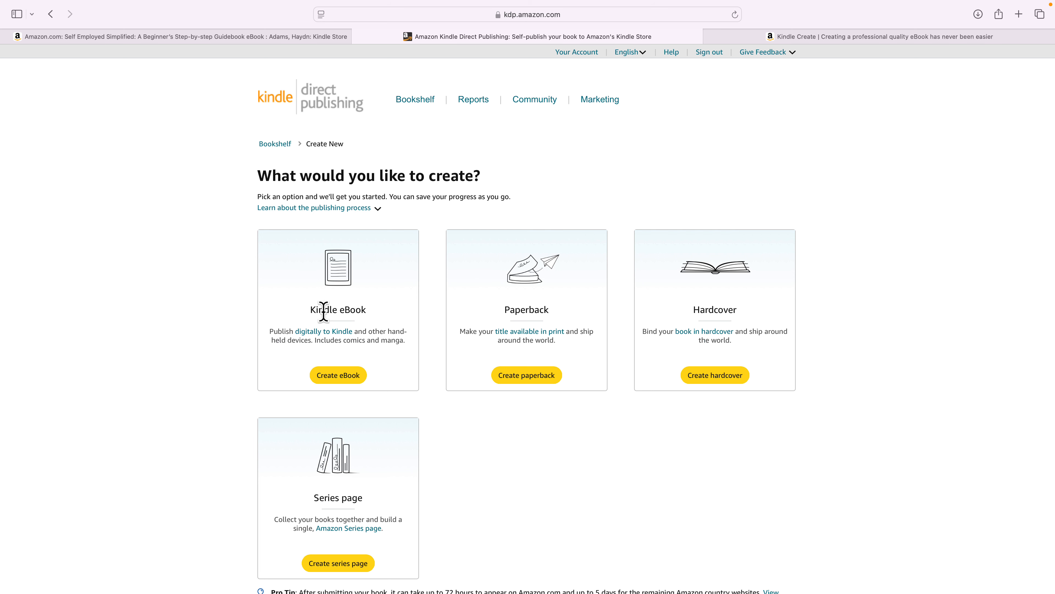
left_click(338, 379)
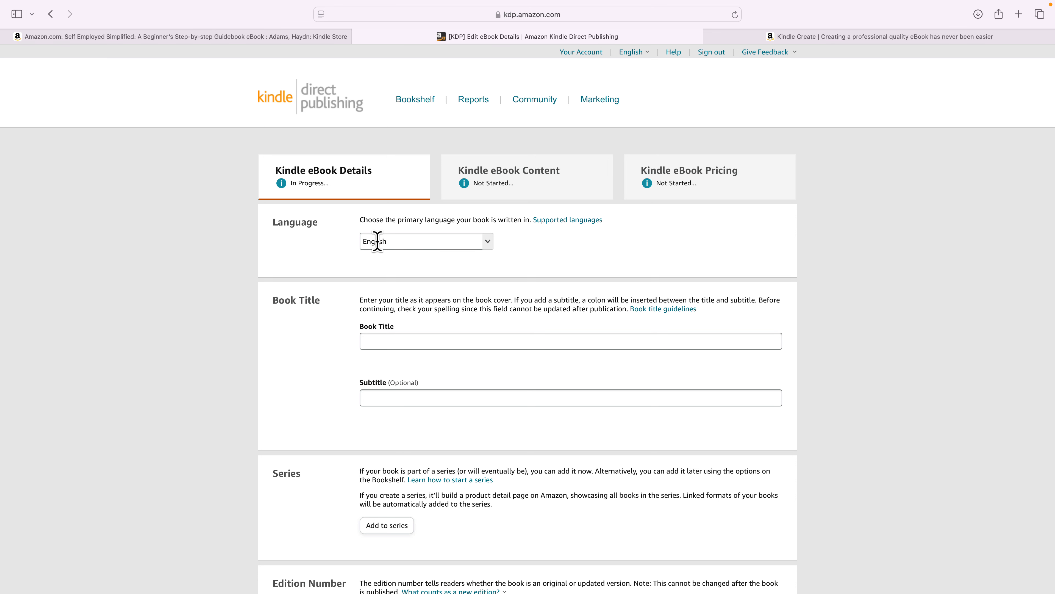
left_click_drag(300, 170, 384, 177)
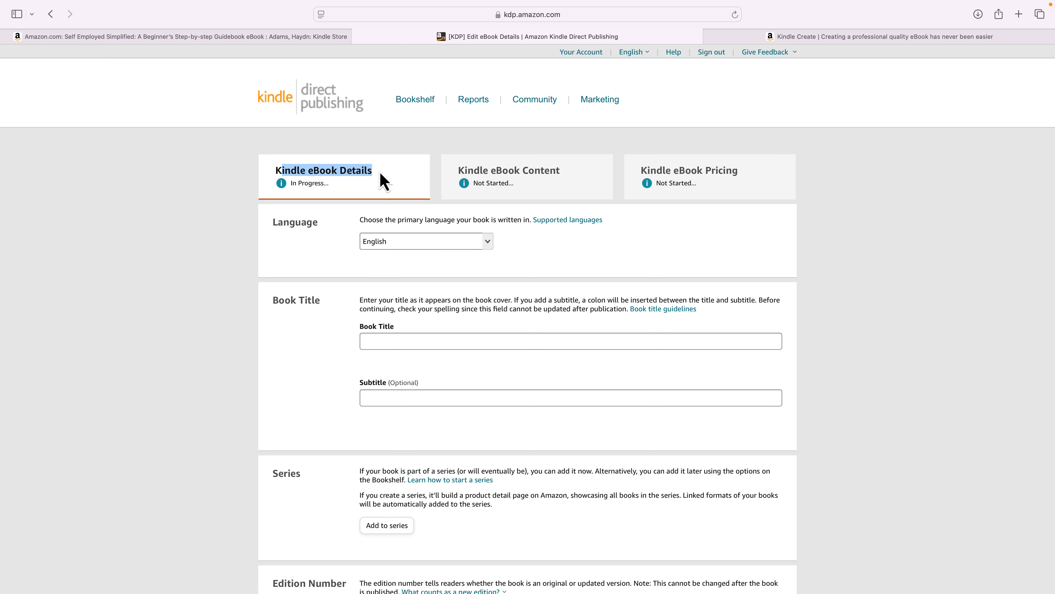
left_click_drag(464, 171, 550, 170)
left_click_drag(644, 169, 737, 170)
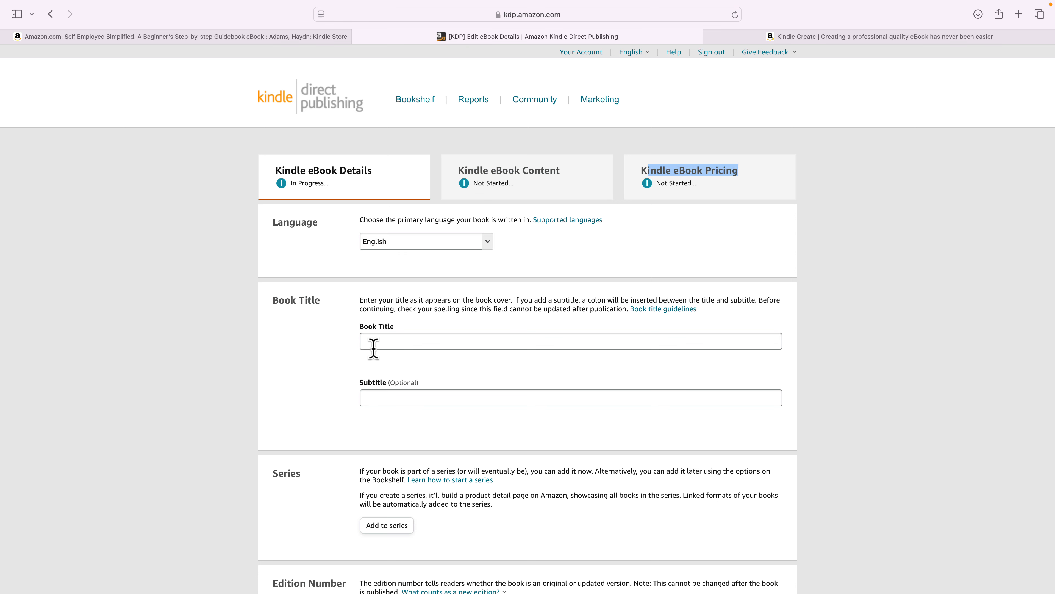
Examine the Book Title, Series, Edition Number, Author and Contributors sections of the eBook details form.
scroll(384, 342, "down", 5)
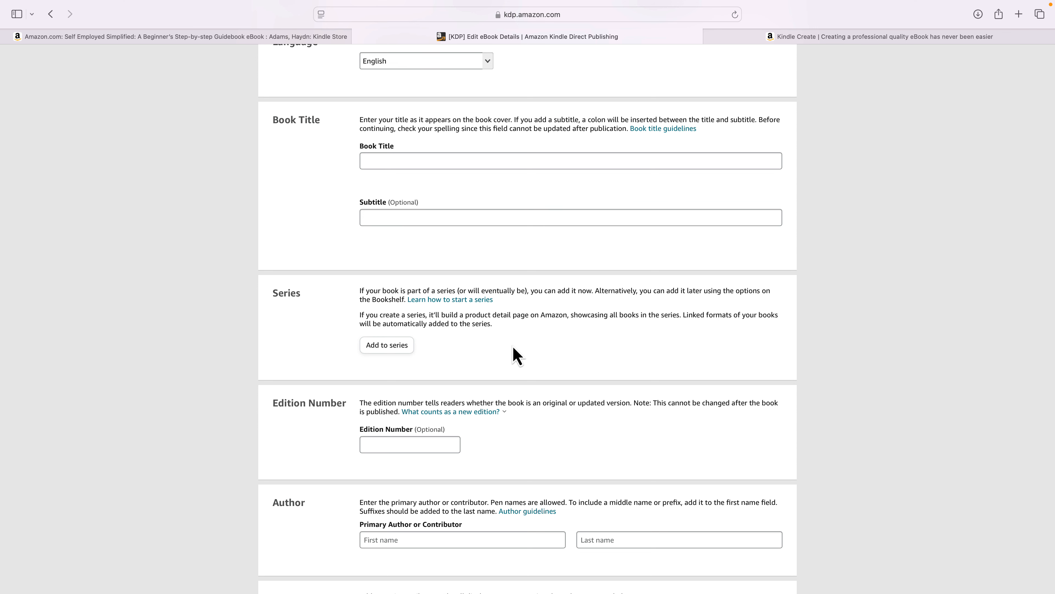
scroll(514, 353, "up", 1)
scroll(483, 367, "down", 4)
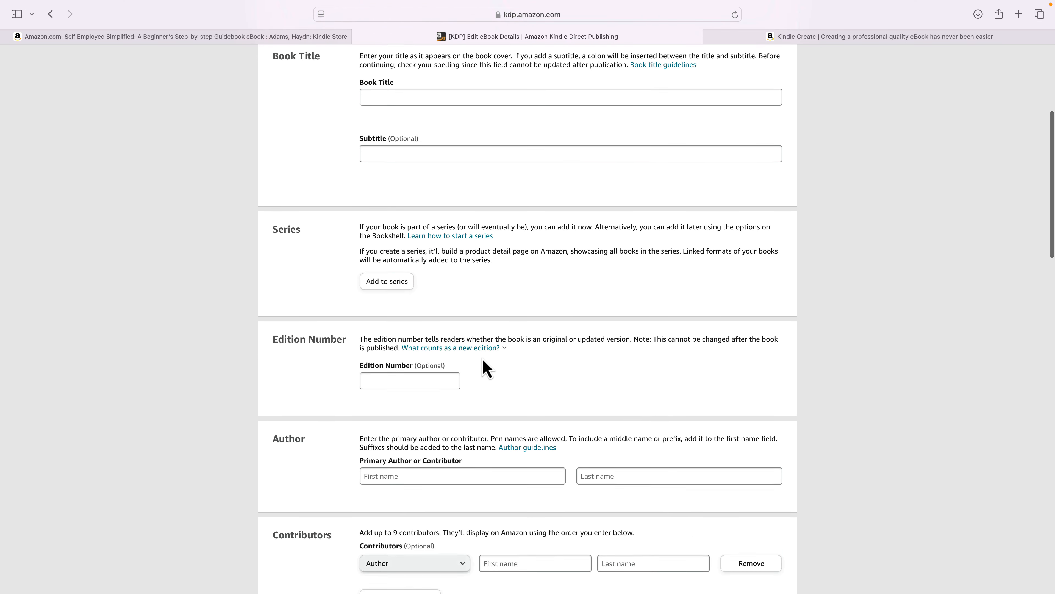
left_click(396, 367)
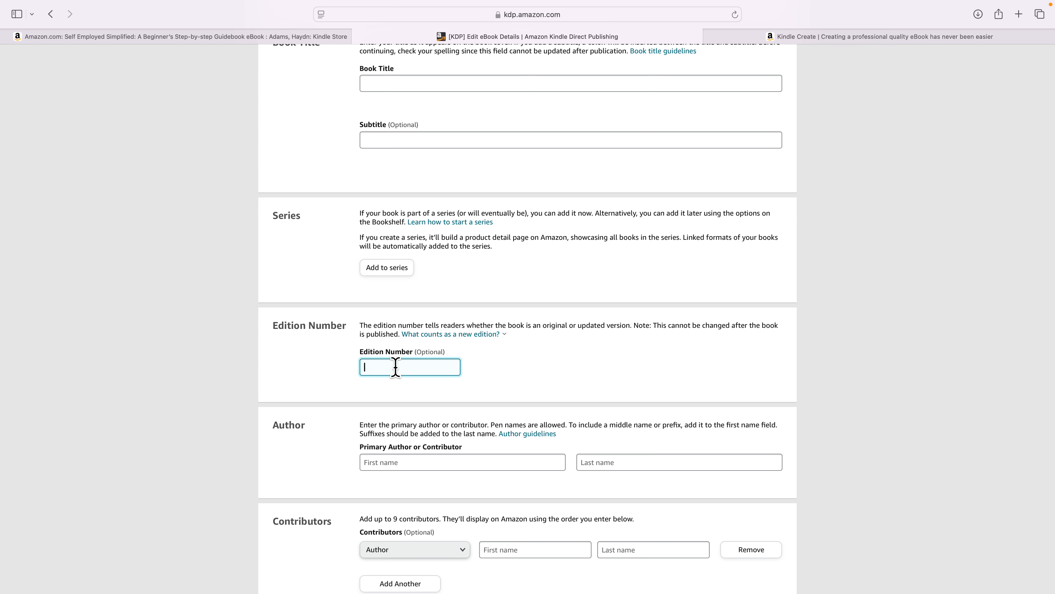
scroll(395, 367, "down", 5)
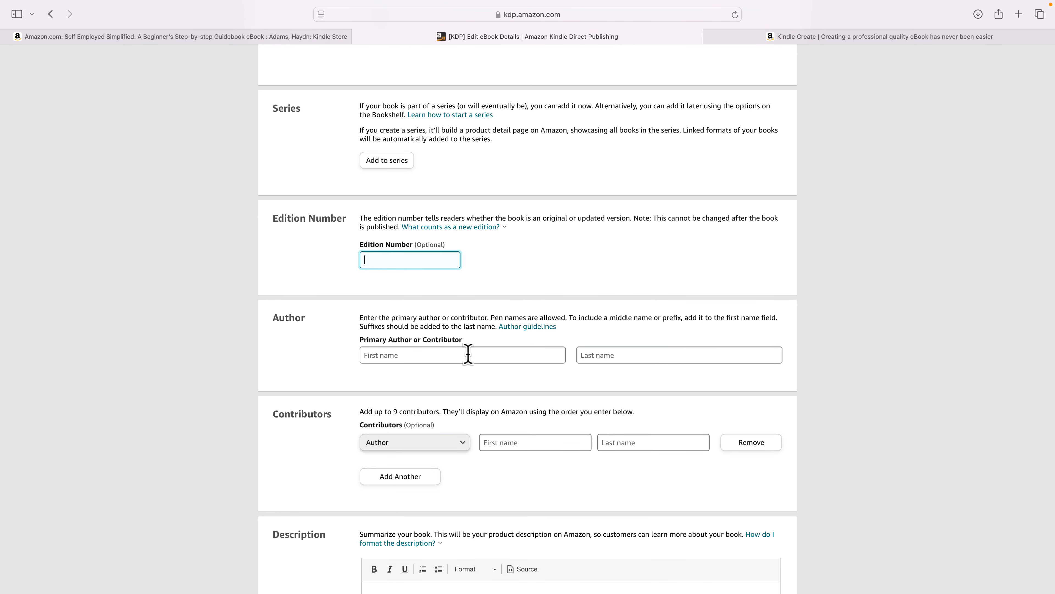
scroll(499, 357, "down", 5)
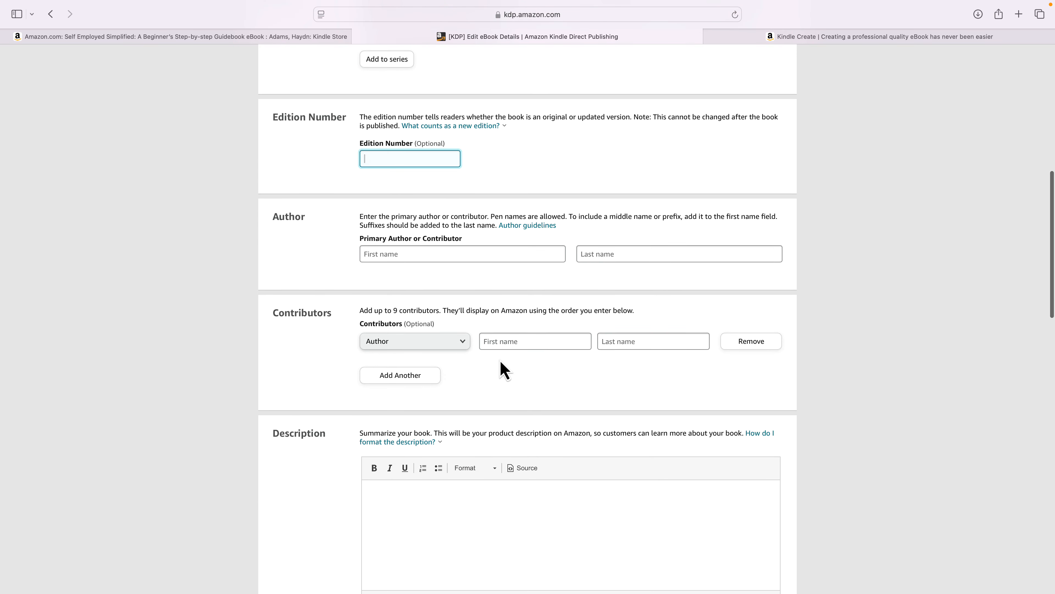
Check the role options for contributors and look at the Description editor in the eBook details form.
left_click(406, 344)
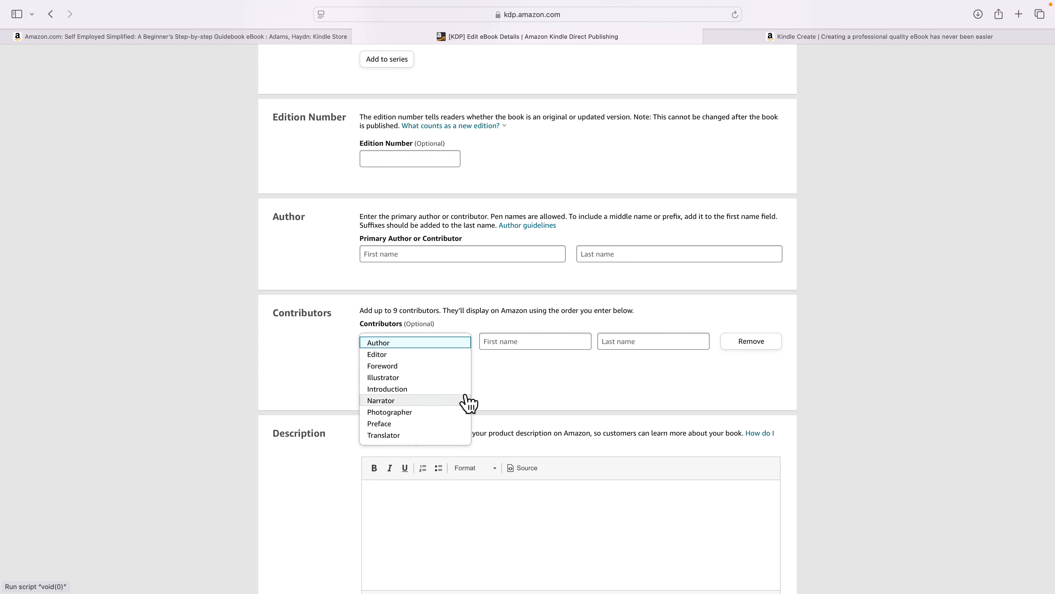
left_click(565, 376)
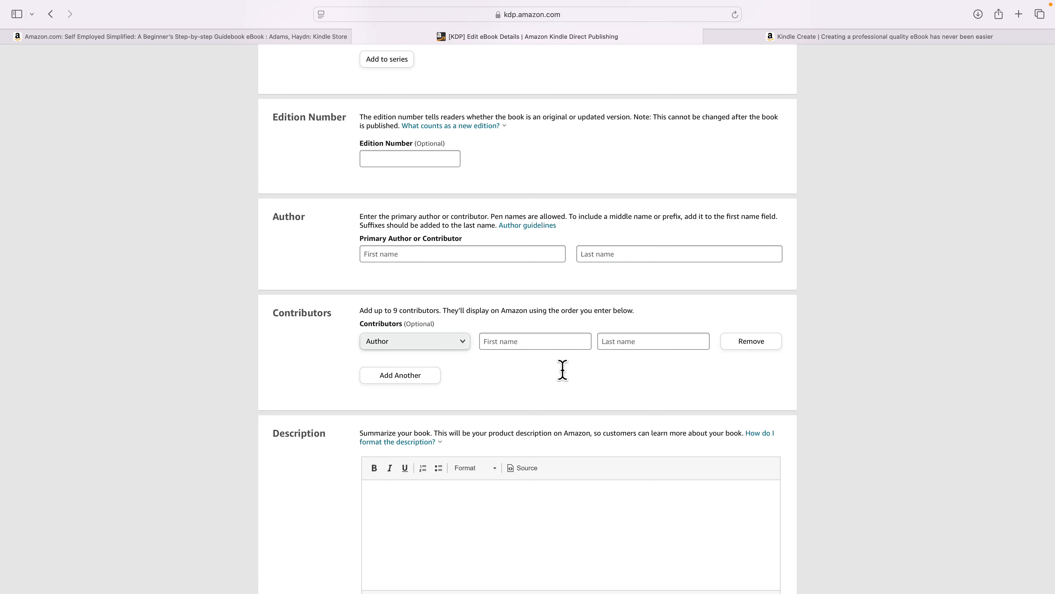
scroll(502, 374, "down", 6)
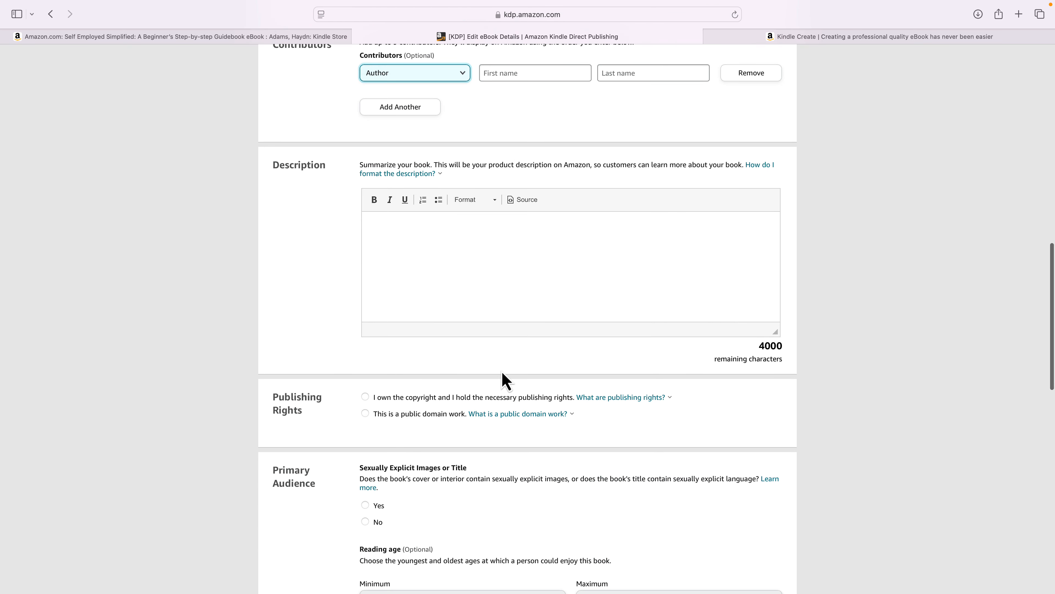
left_click(468, 279)
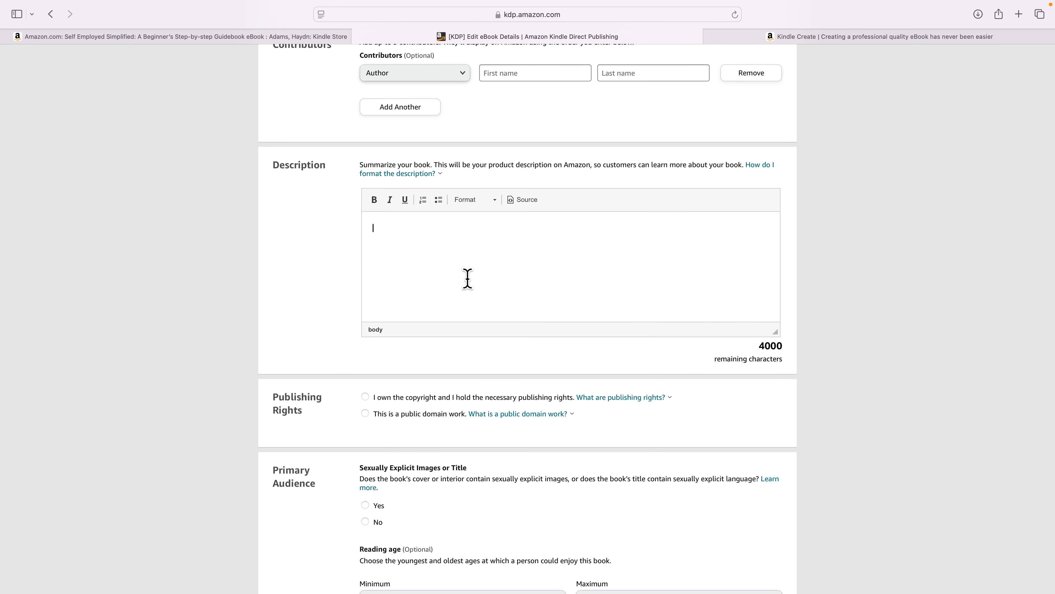
Expand and read the description on the "Self Employed Simplified" Amazon listing, and return to the Kindle Create download page.
left_click(253, 39)
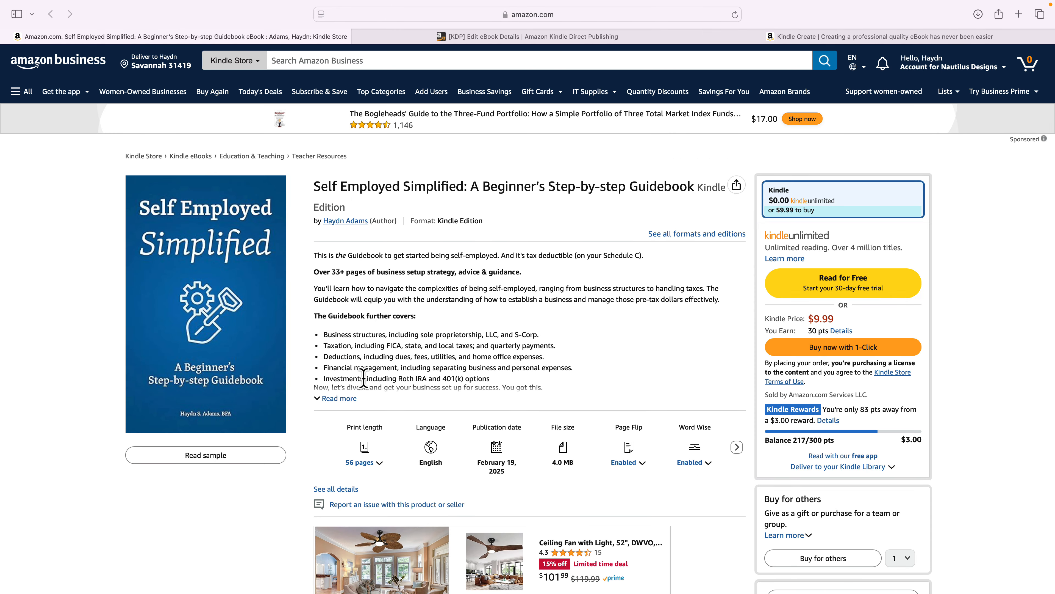
left_click(339, 398)
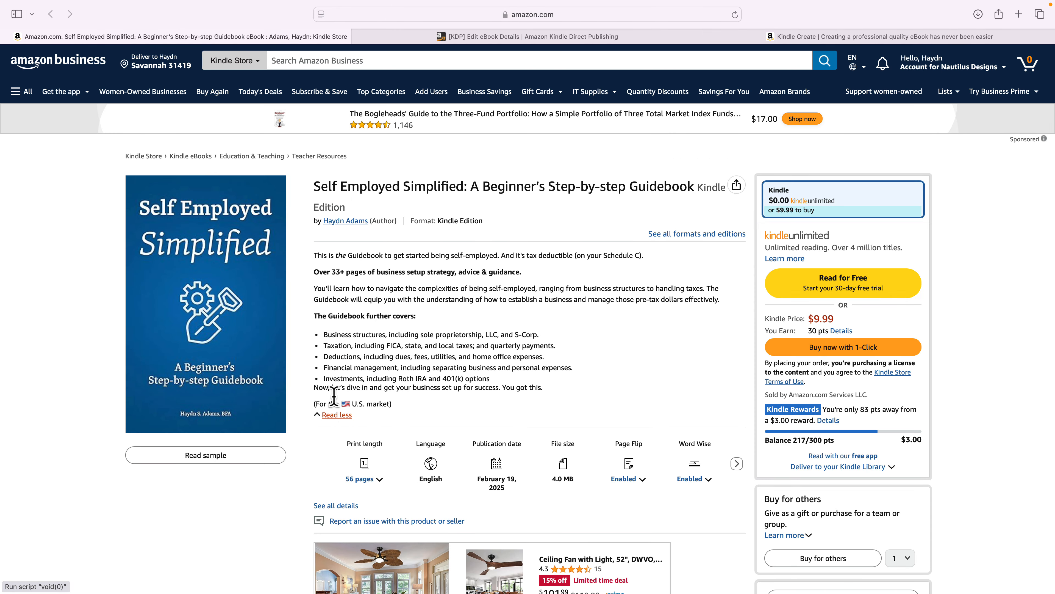
left_click_drag(325, 335, 468, 379)
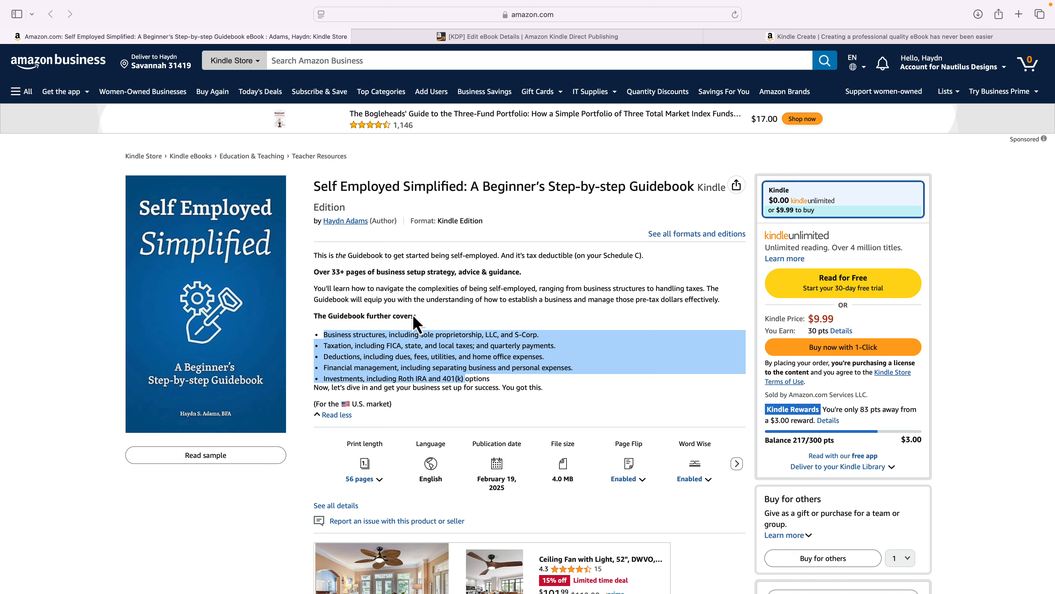
left_click_drag(365, 288, 456, 306)
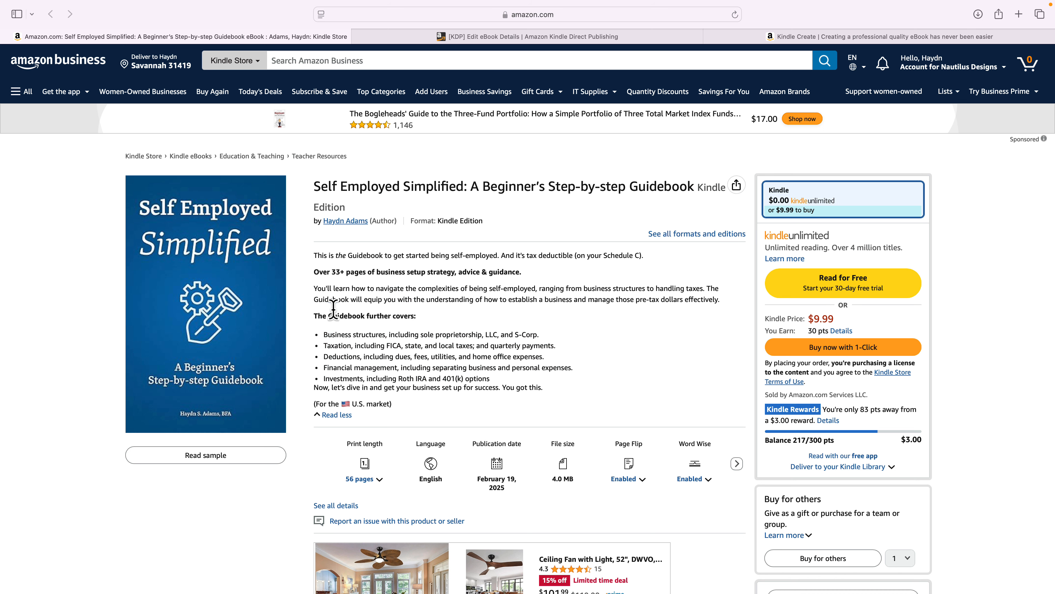
triple_click(341, 316)
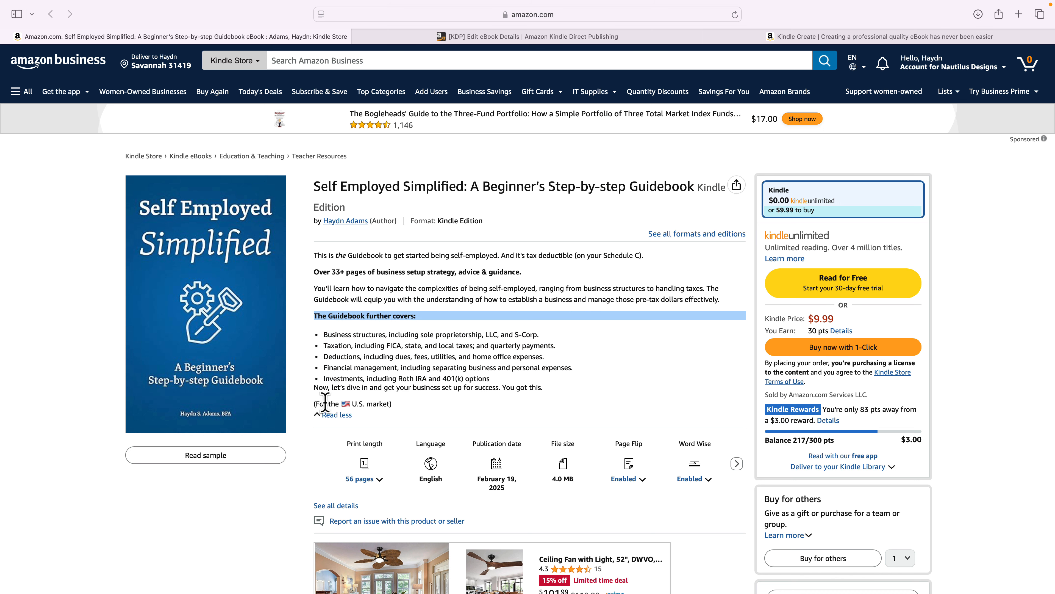
left_click_drag(325, 403, 386, 403)
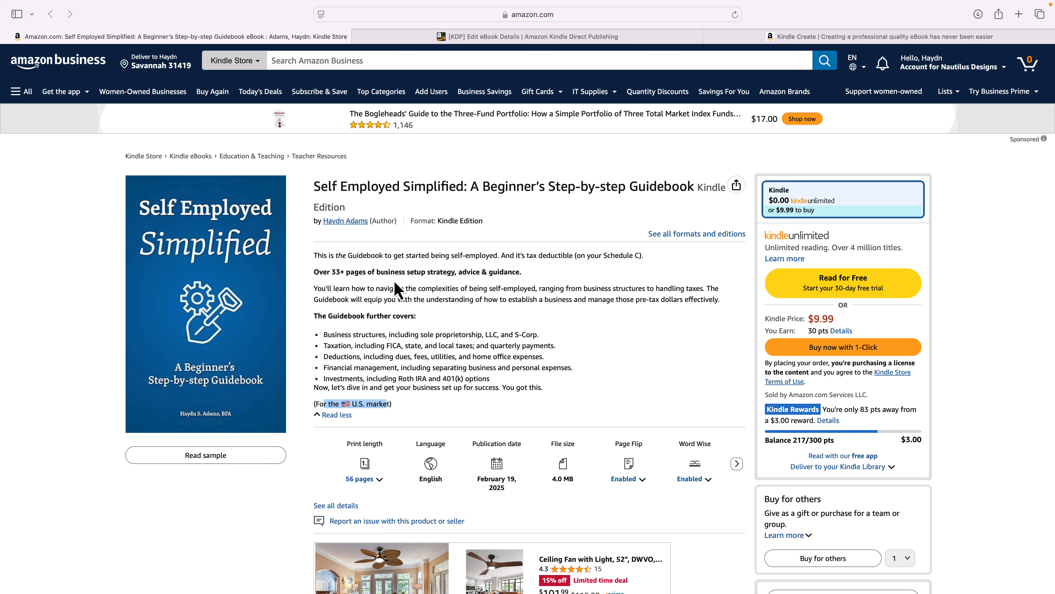
scroll(371, 287, "down", 1)
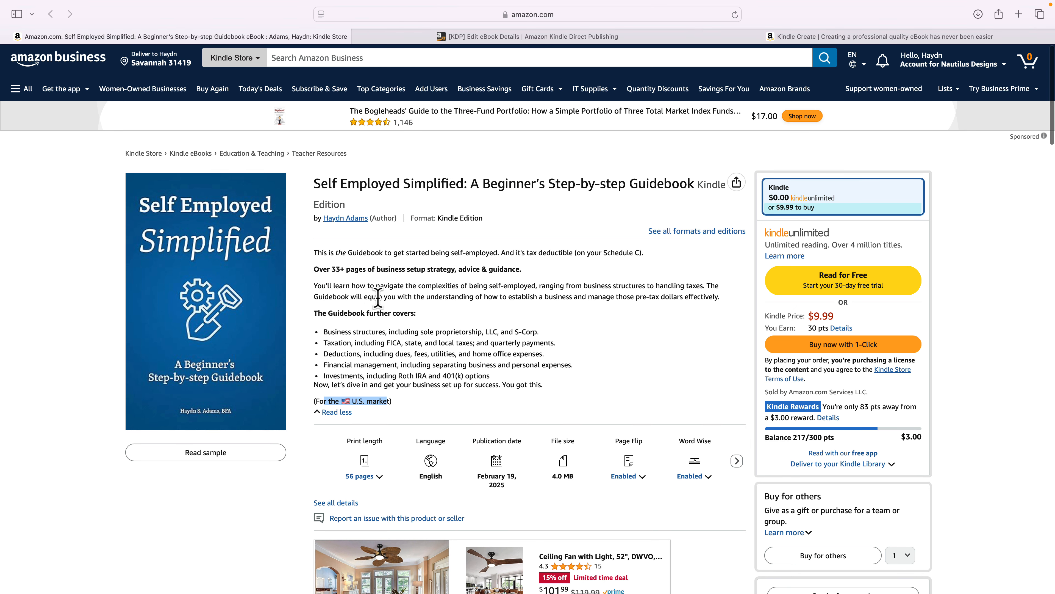
left_click(762, 38)
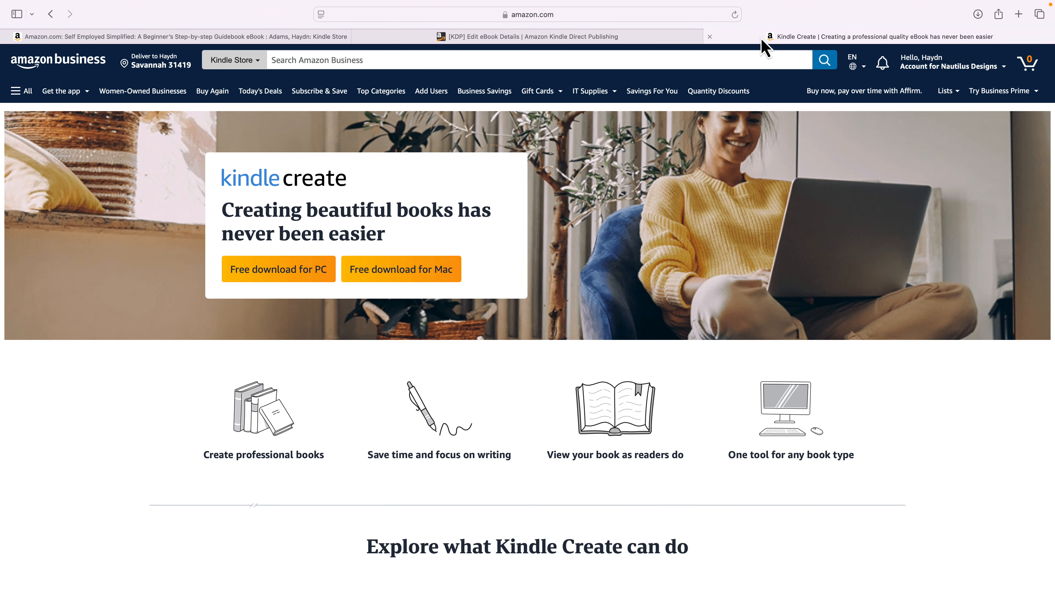
Open the U.S. Copyright Office website in a new tab, dismiss the Onsite Service notice and look over the Features section.
left_click(630, 37)
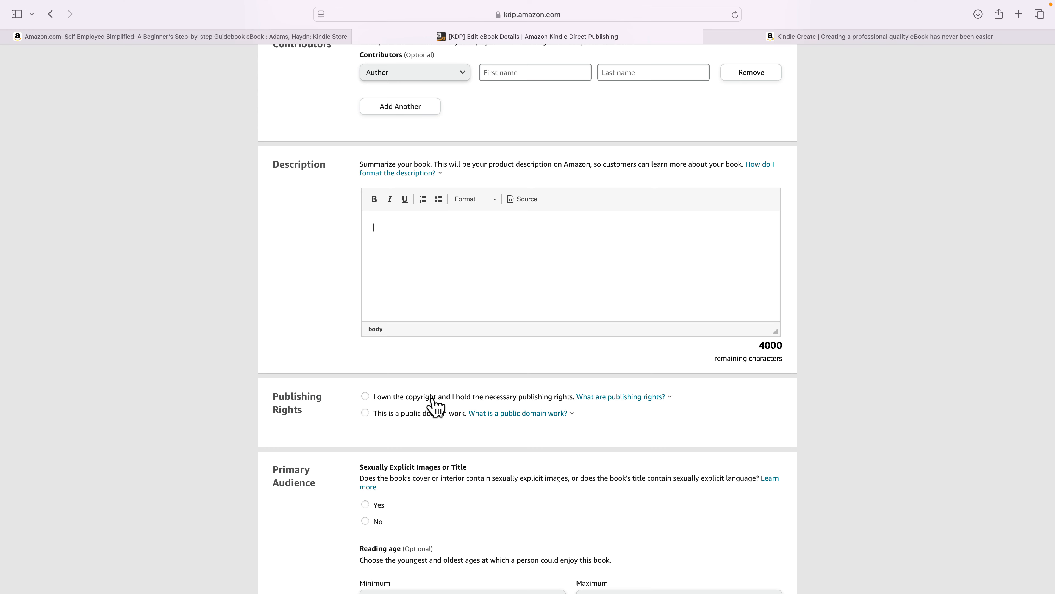
key("cmd+t")
type("copye")
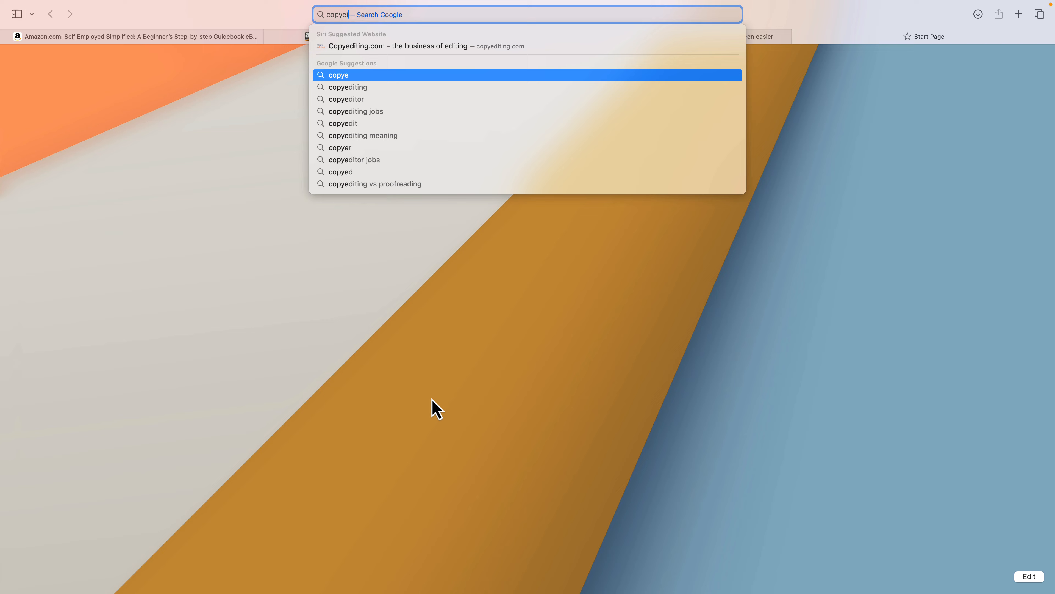
key("BackSpace")
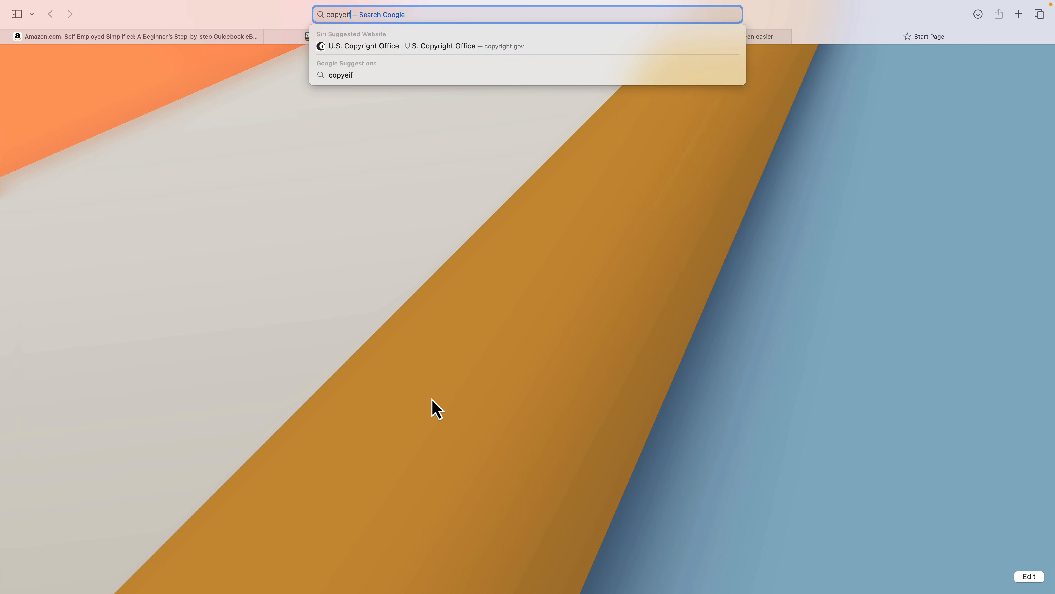
type("r")
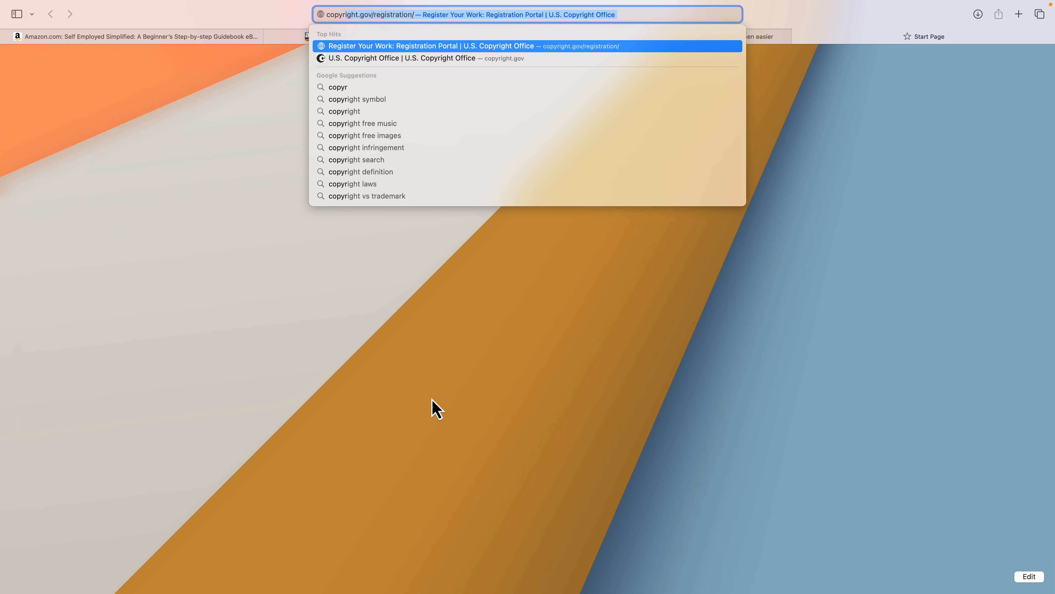
key("Return")
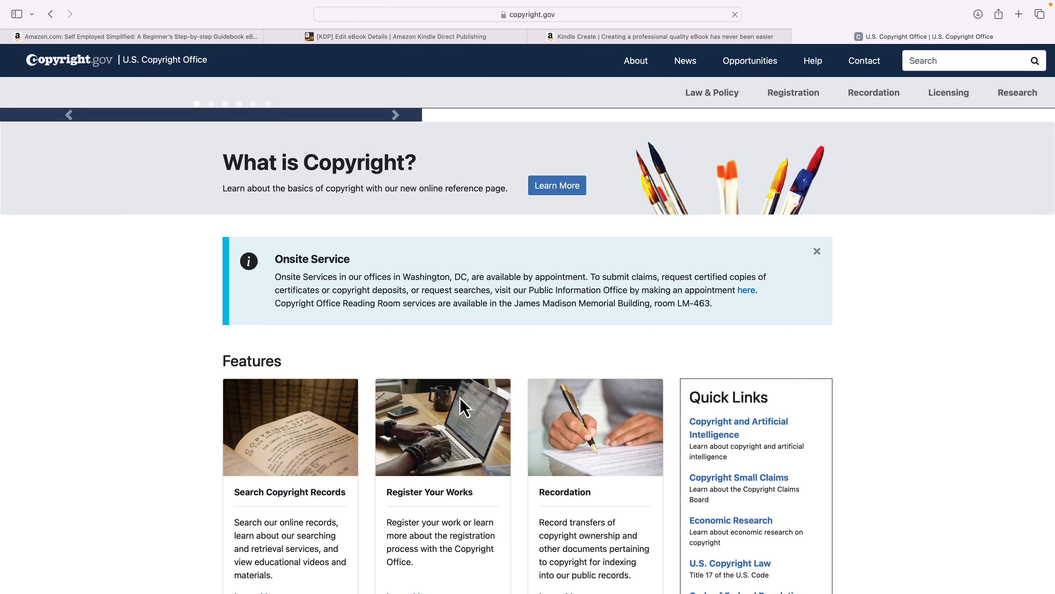
left_click(817, 252)
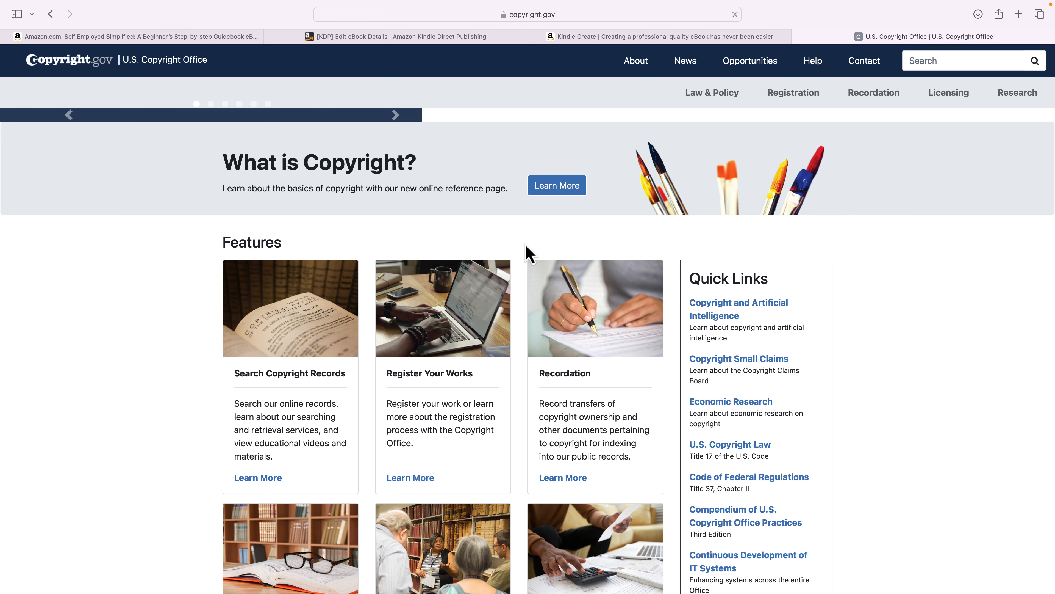
scroll(578, 158, "down", 3)
Return to the eBook details form and check the Publishing Rights, Primary Audience and Primary marketplace options.
left_click(584, 38)
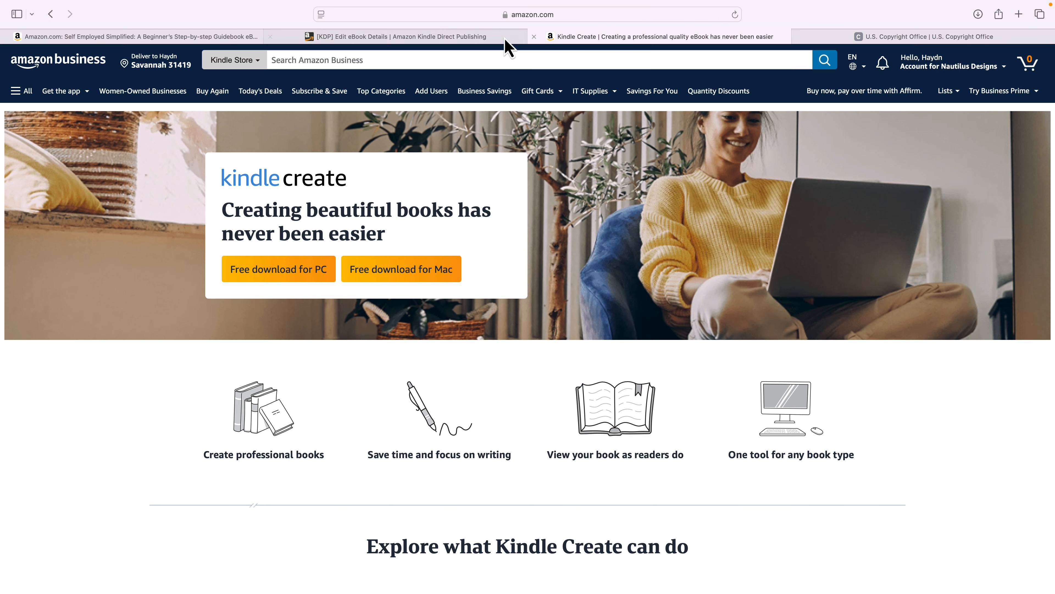
left_click(494, 40)
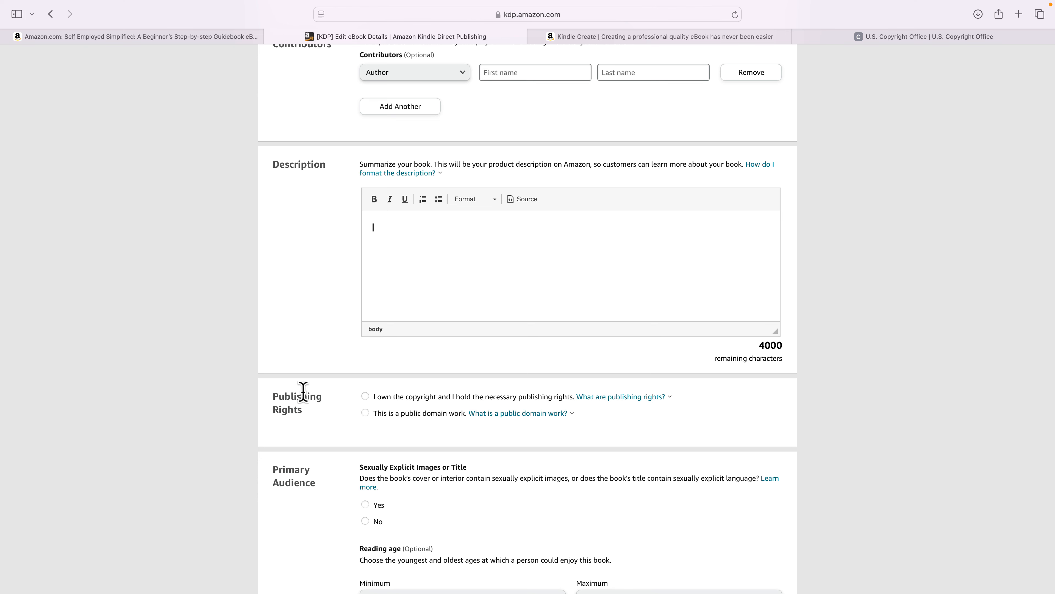
scroll(302, 391, "down", 3)
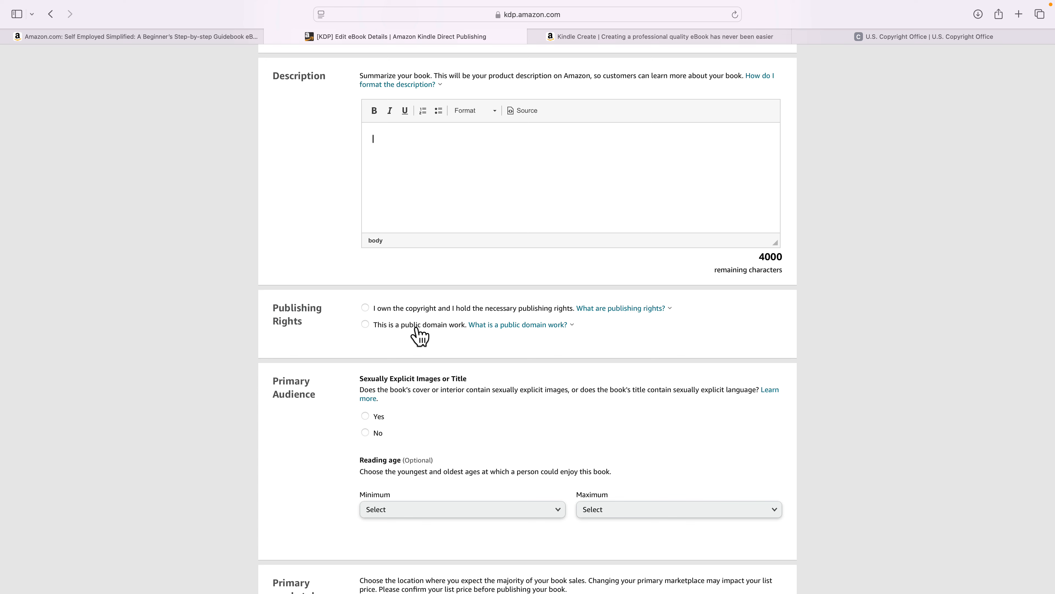
scroll(419, 358, "down", 5)
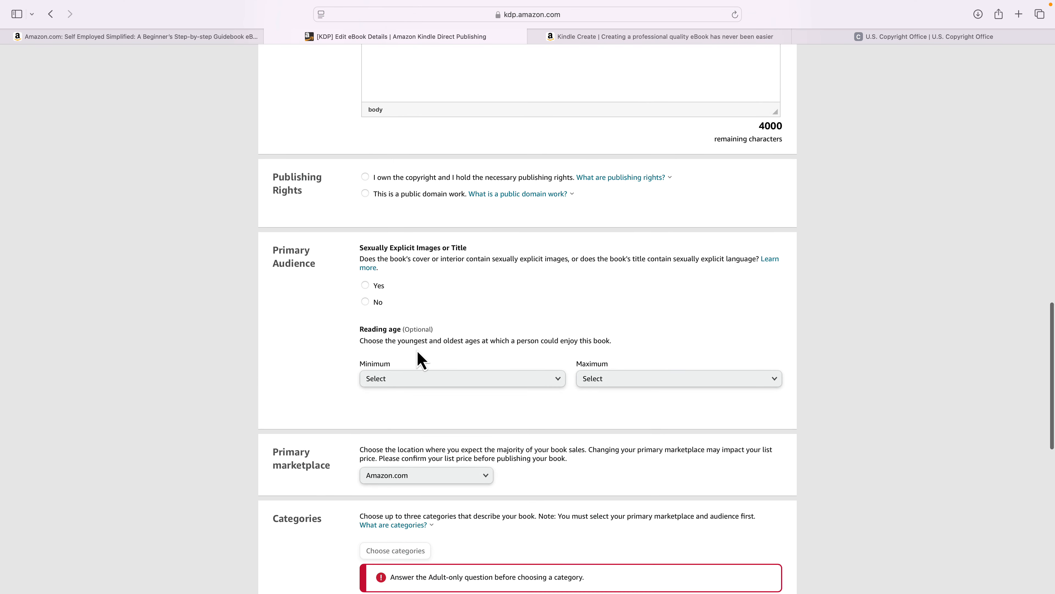
scroll(419, 358, "down", 5)
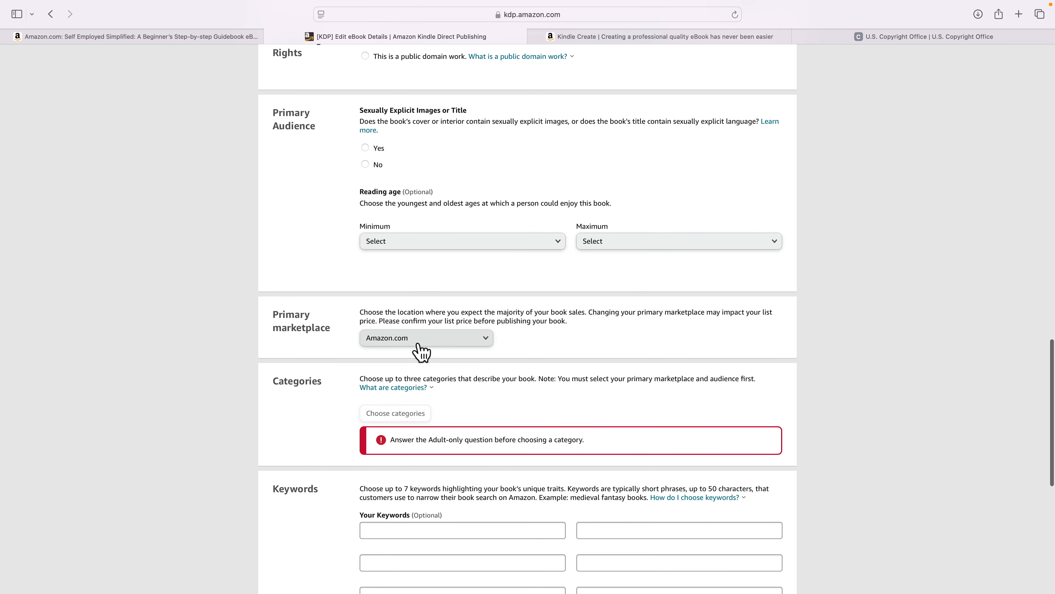
left_click(419, 344)
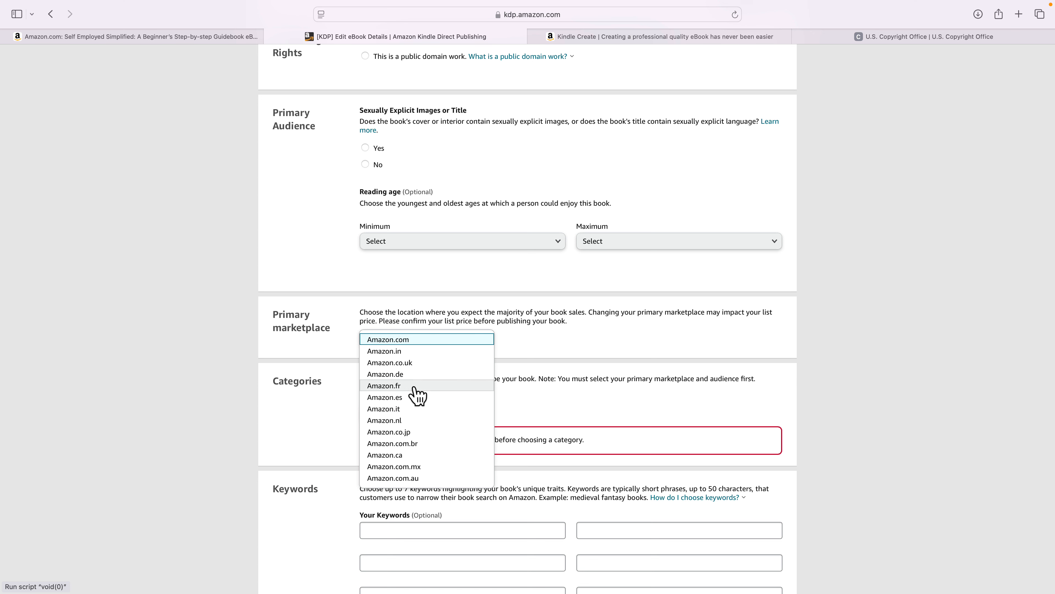
scroll(415, 389, "up", 1)
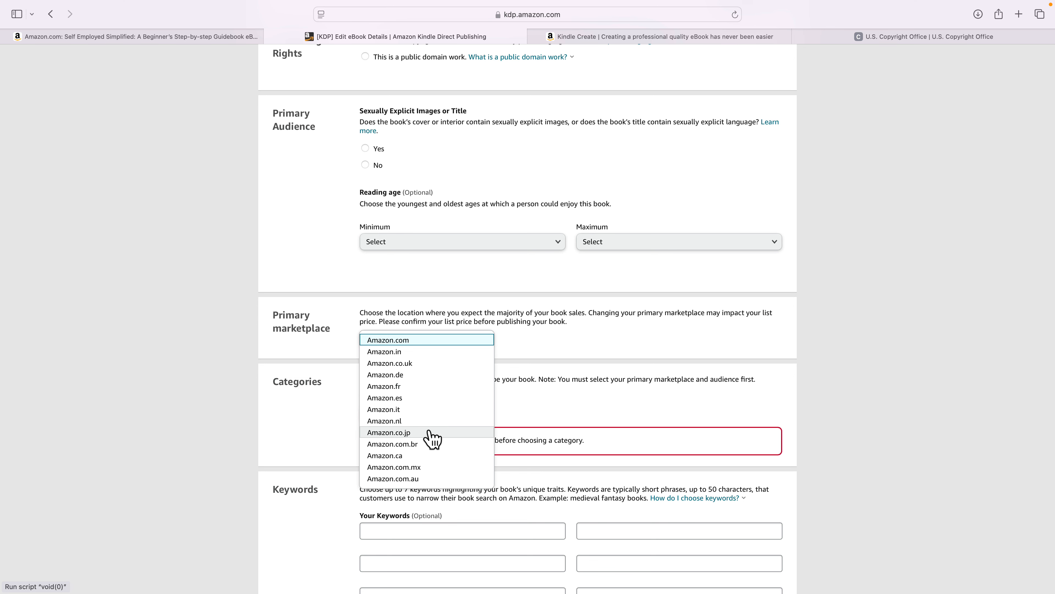
scroll(432, 459, "down", 3)
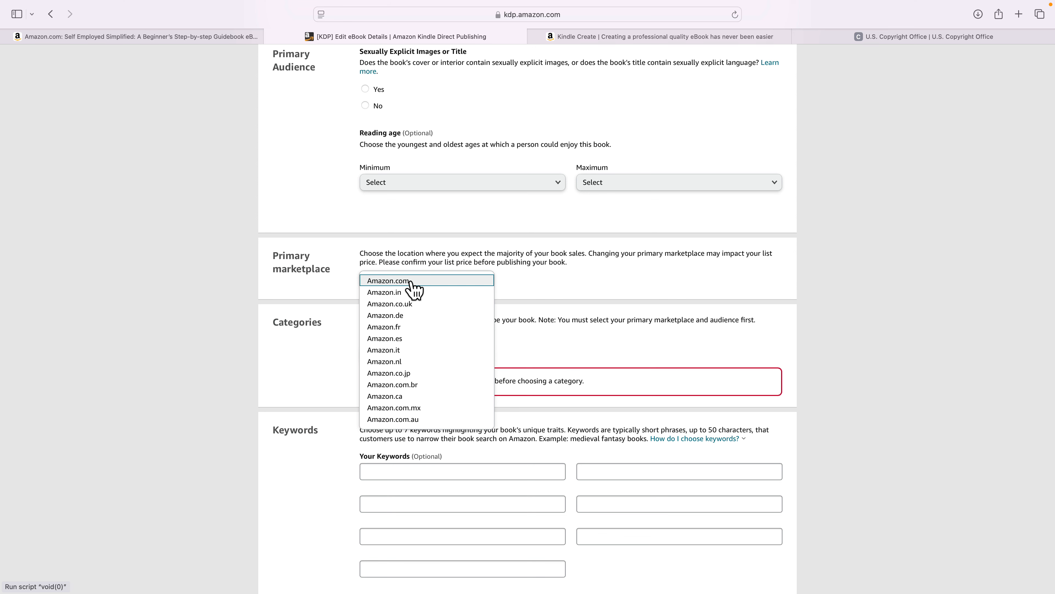
left_click(542, 293)
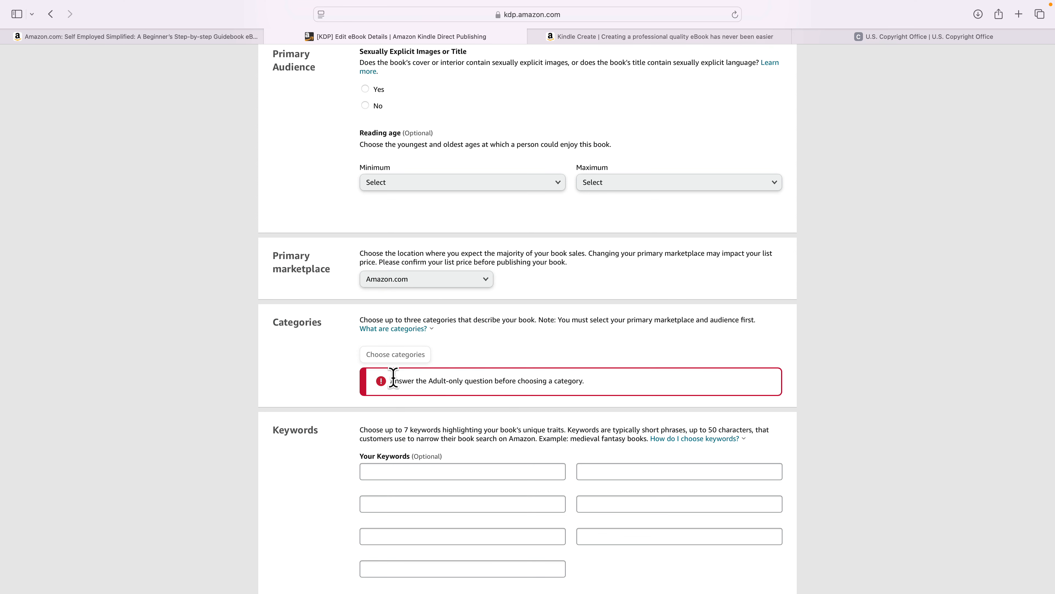
Examine the Categories requirement, the optional keyword fields and the Pre-order choices in the eBook details form.
left_click_drag(391, 381, 537, 382)
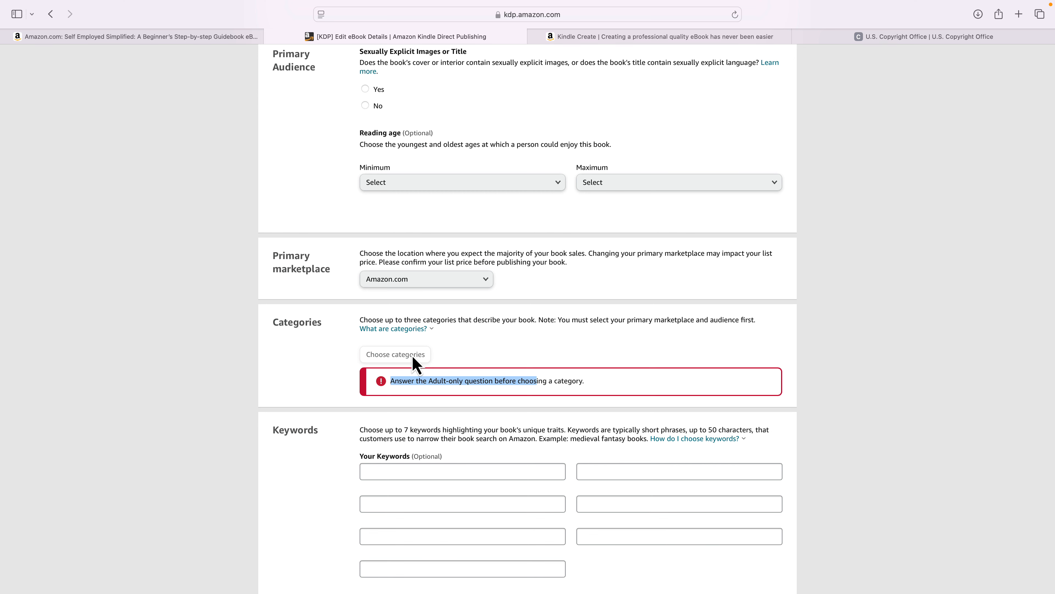
scroll(415, 365, "down", 5)
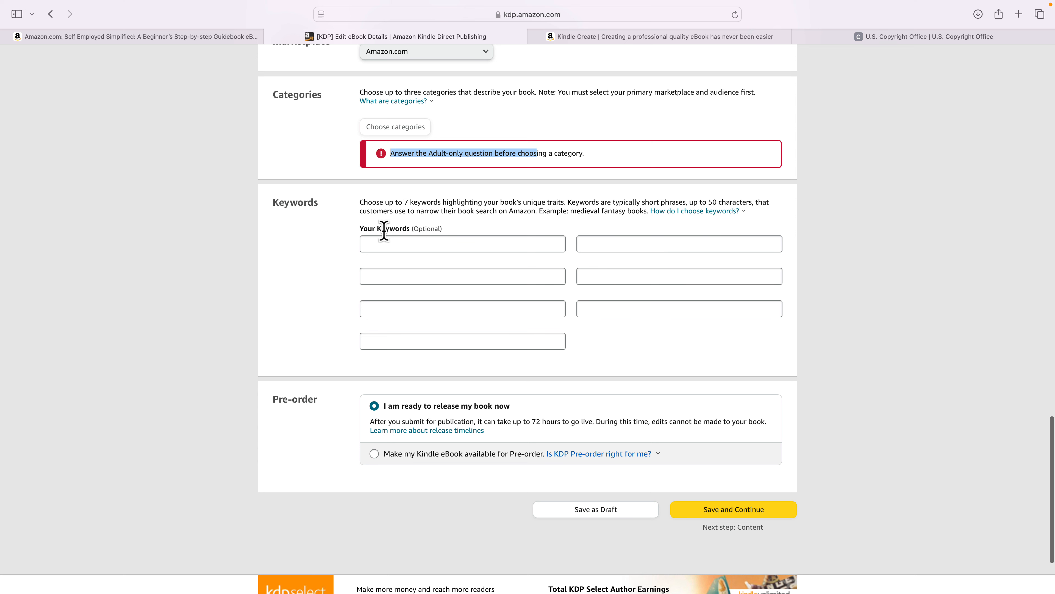
double_click(421, 228)
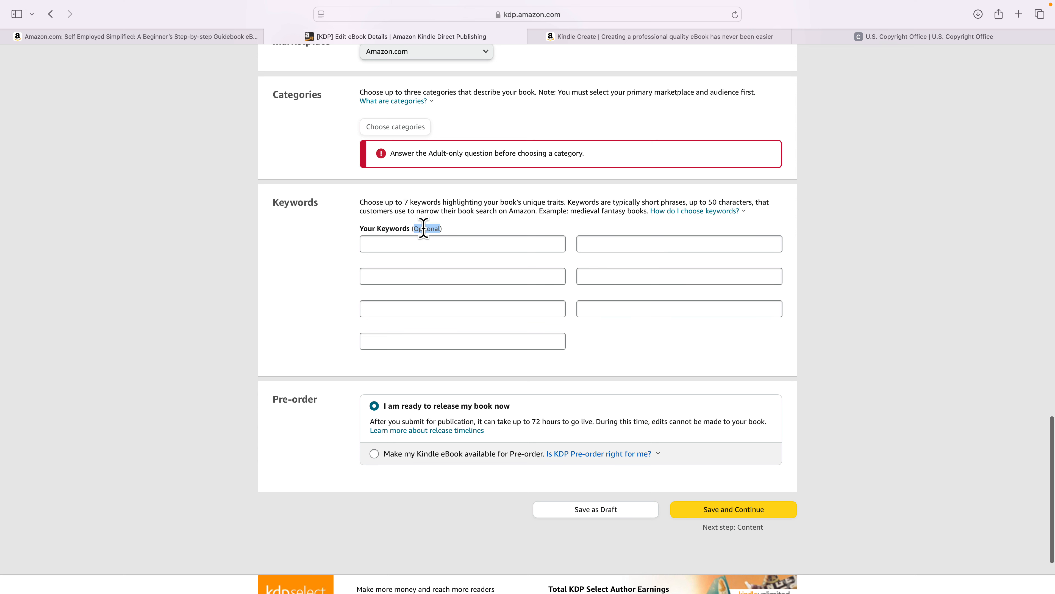
left_click(417, 244)
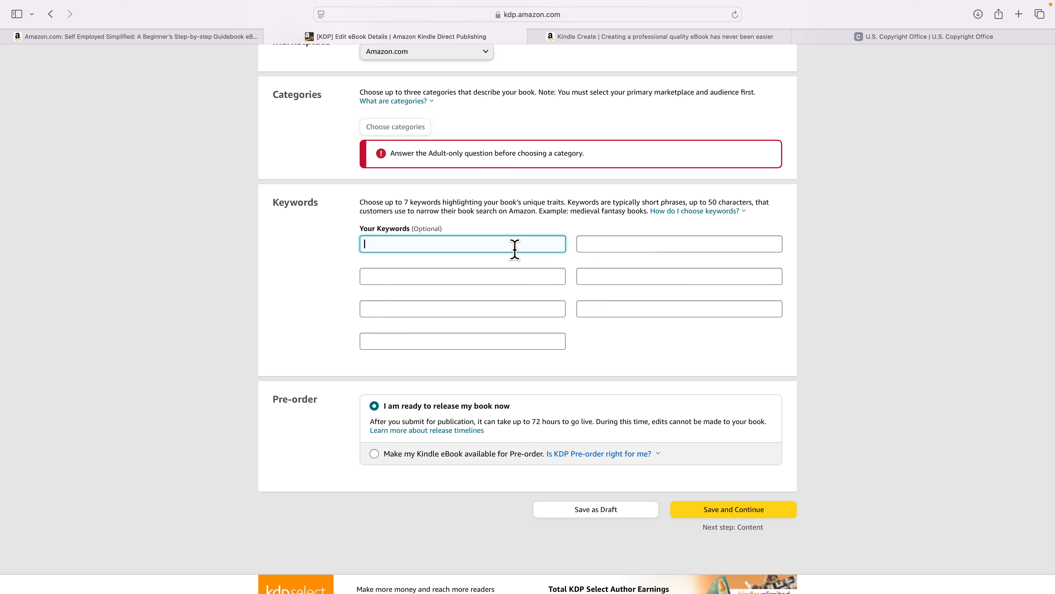
left_click(609, 244)
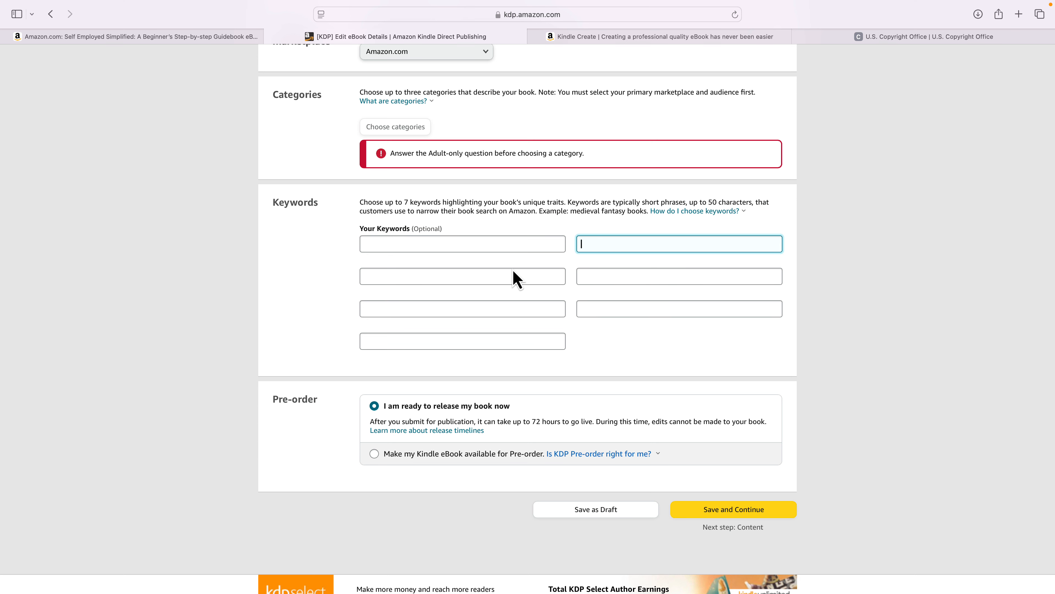
left_click(503, 275)
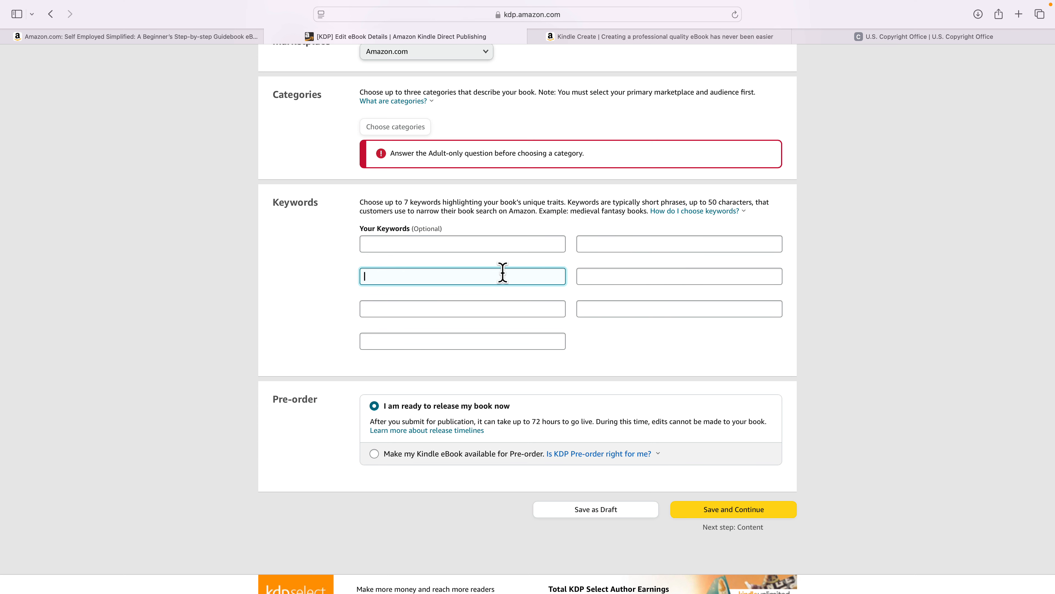
left_click(619, 275)
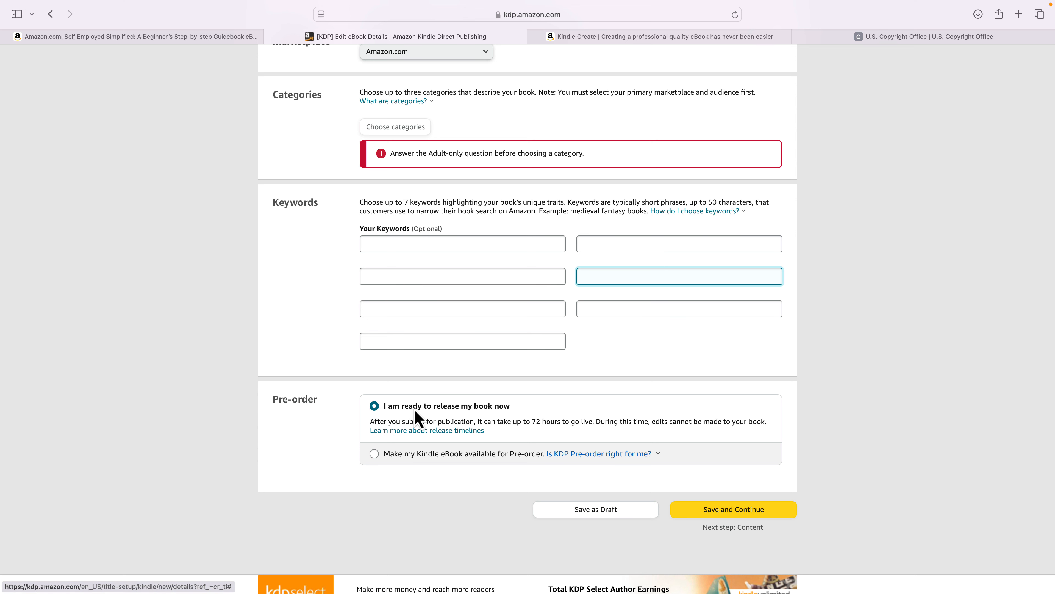
left_click(420, 414)
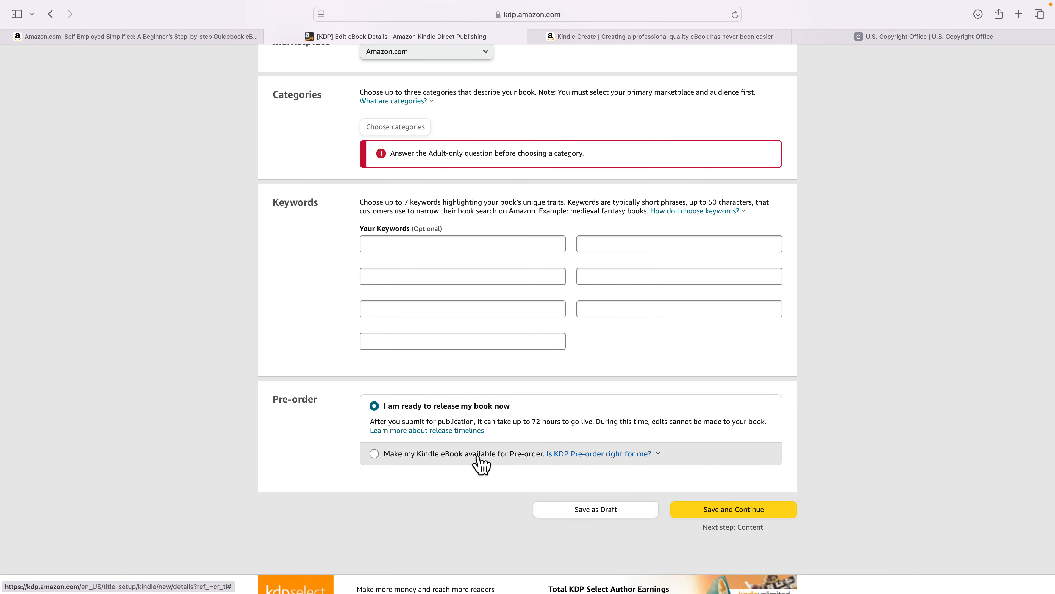
Leave the new title's details form for the Bookshelf, continuing without saving the changes.
scroll(469, 426, "up", 10)
scroll(469, 426, "up", 10)
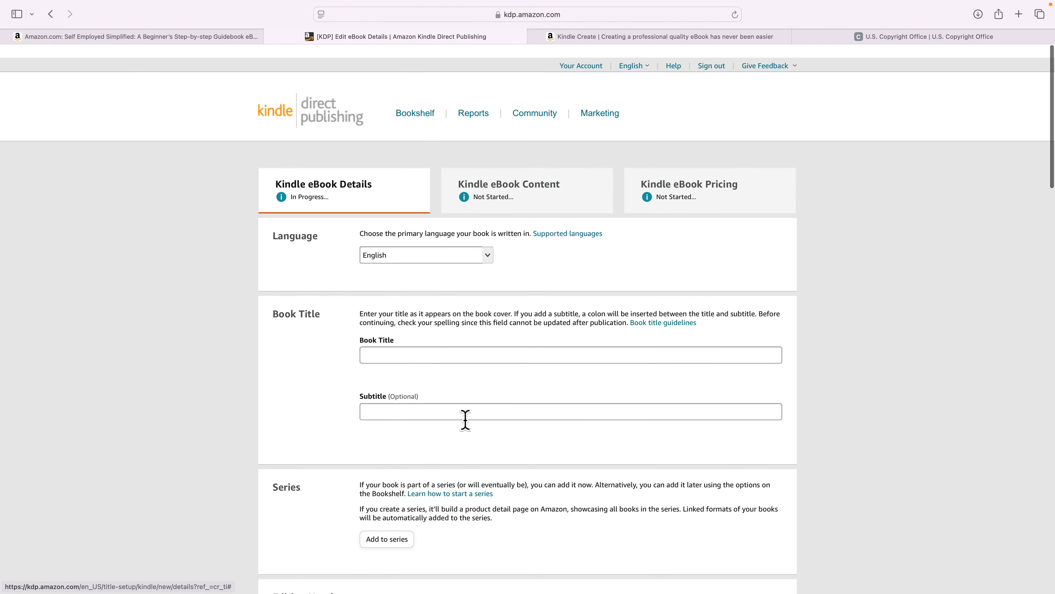
left_click(415, 100)
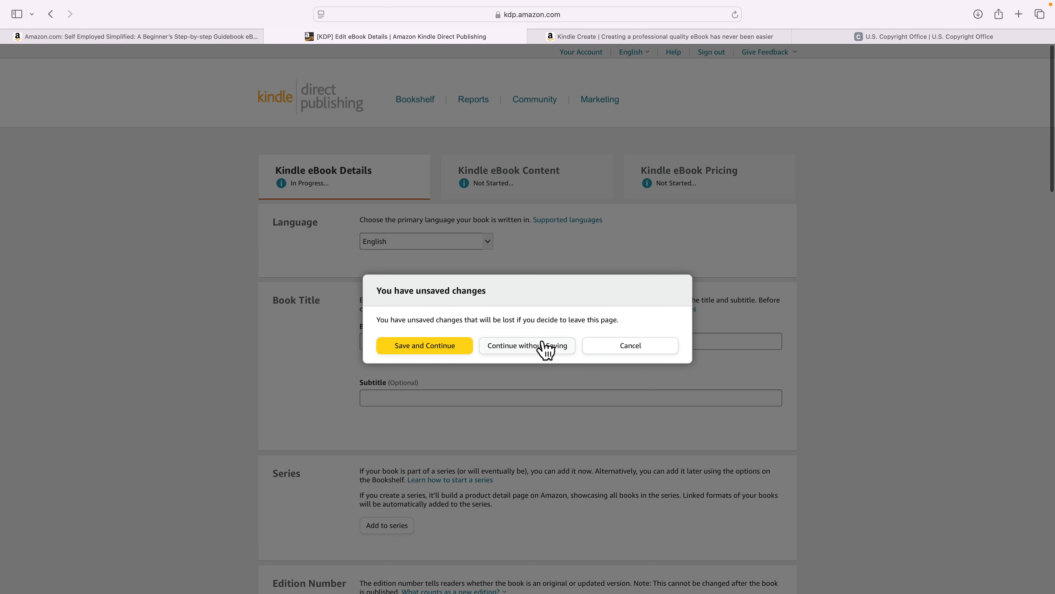
left_click(538, 352)
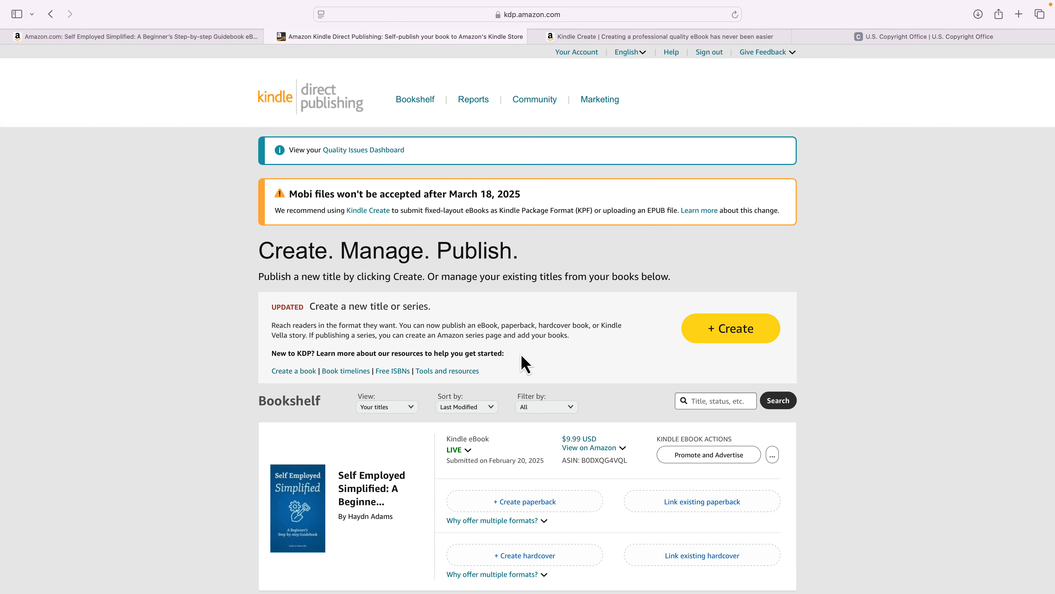
Check the Amazon marketplace links for "Self Employed Simplified" on the Bookshelf, and open its eBook details for editing.
left_click(618, 450)
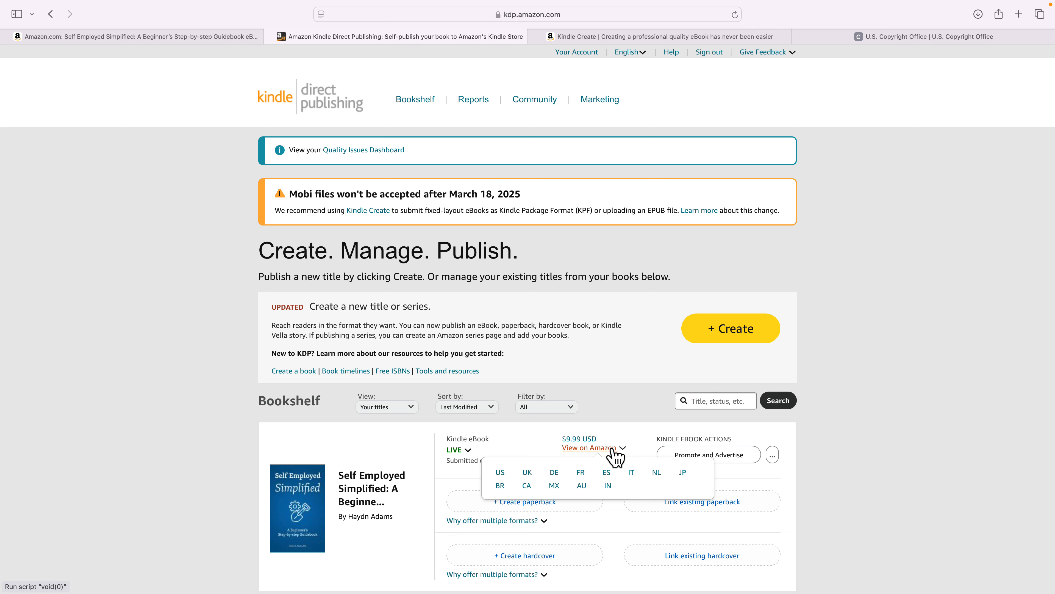
scroll(641, 419, "down", 2)
mouse_move(614, 386)
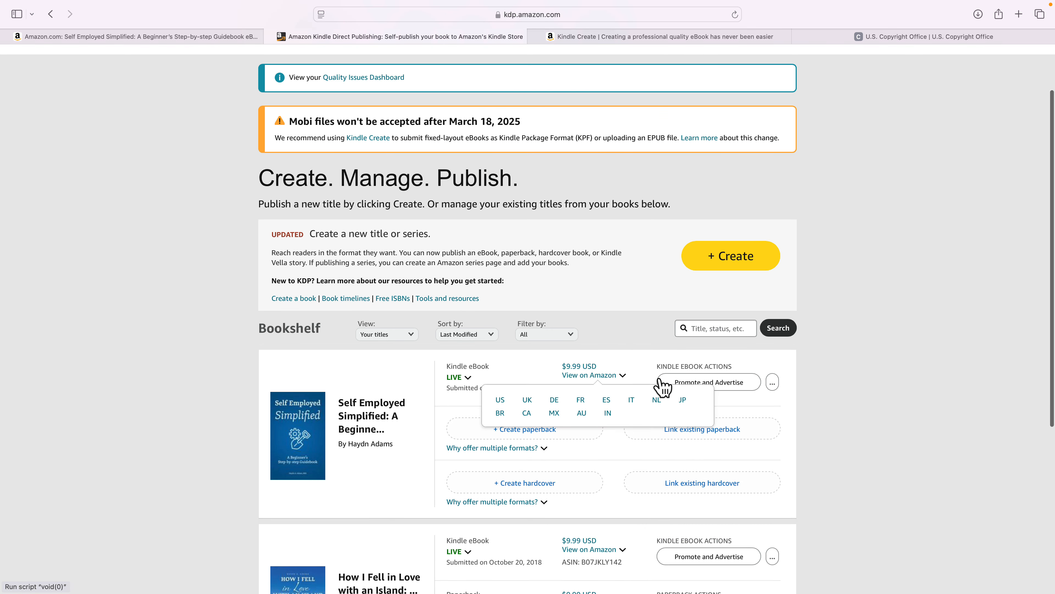
left_click(774, 382)
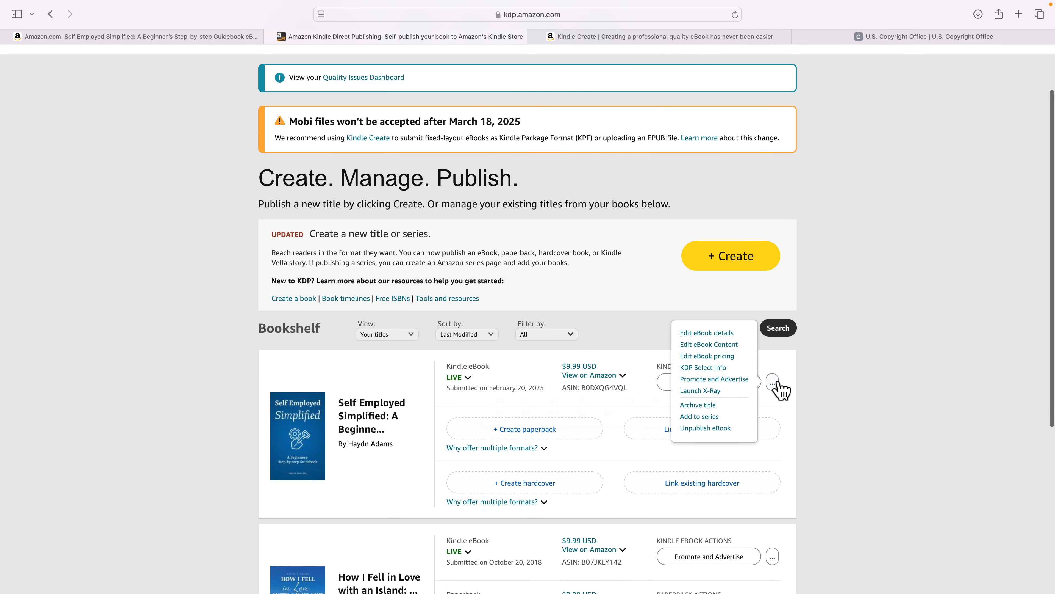
left_click(708, 335)
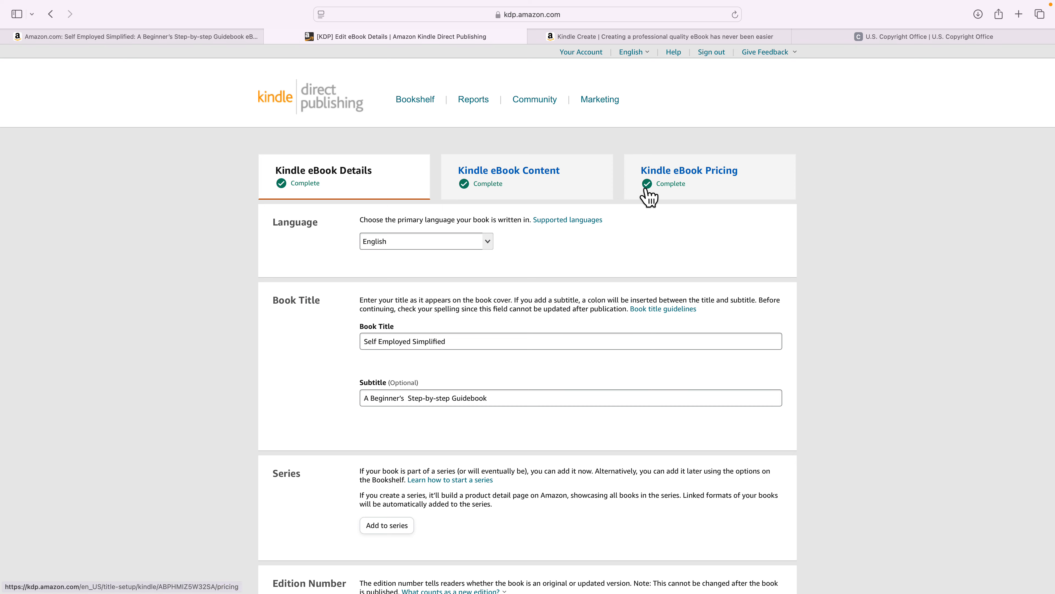
Examine the title, edition number, author and contributor fields, and read the description through its closing line about the U.S. market.
scroll(546, 290, "down", 8)
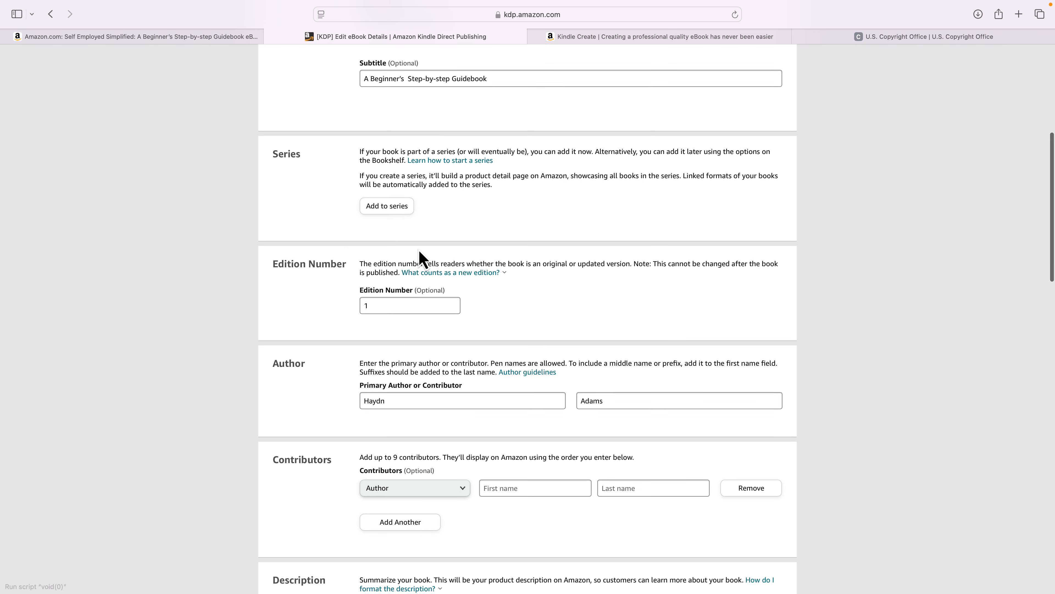
scroll(416, 298, "down", 3)
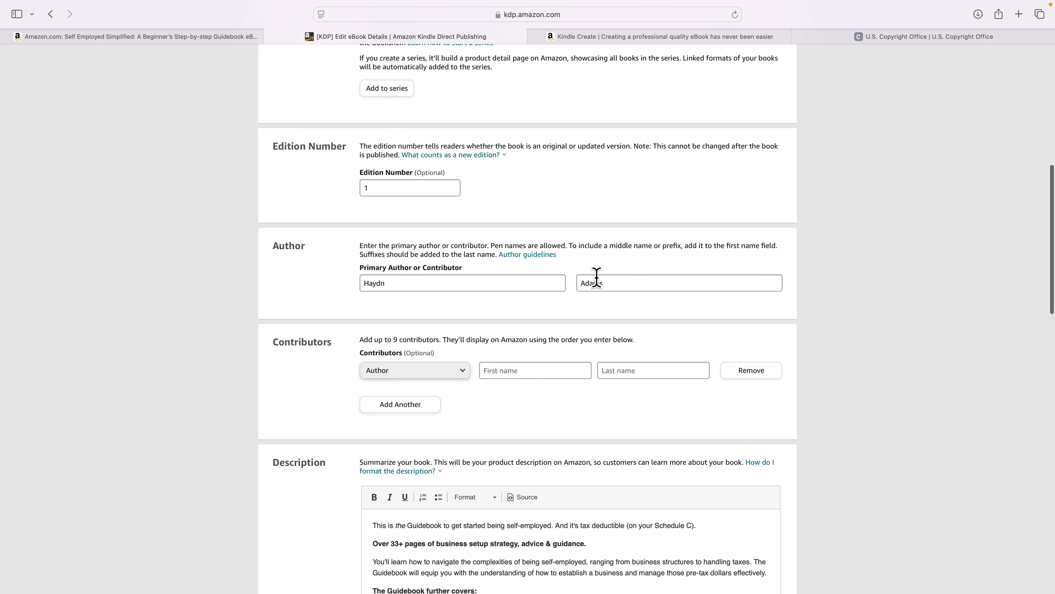
scroll(590, 287, "down", 3)
scroll(530, 343, "down", 3)
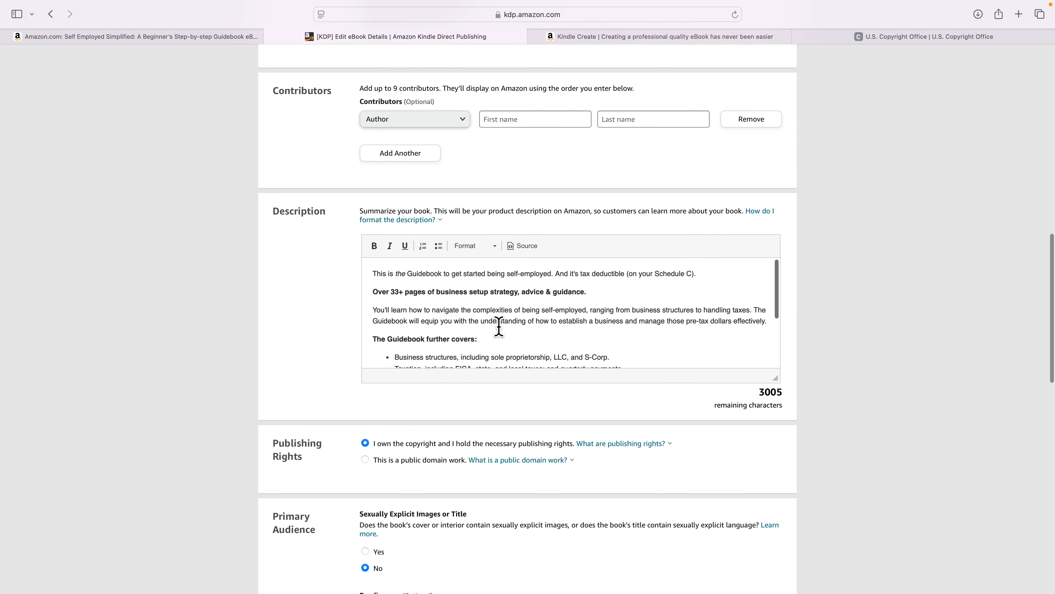
scroll(464, 325, "down", 5)
left_click_drag(387, 351, 432, 351)
scroll(323, 366, "down", 5)
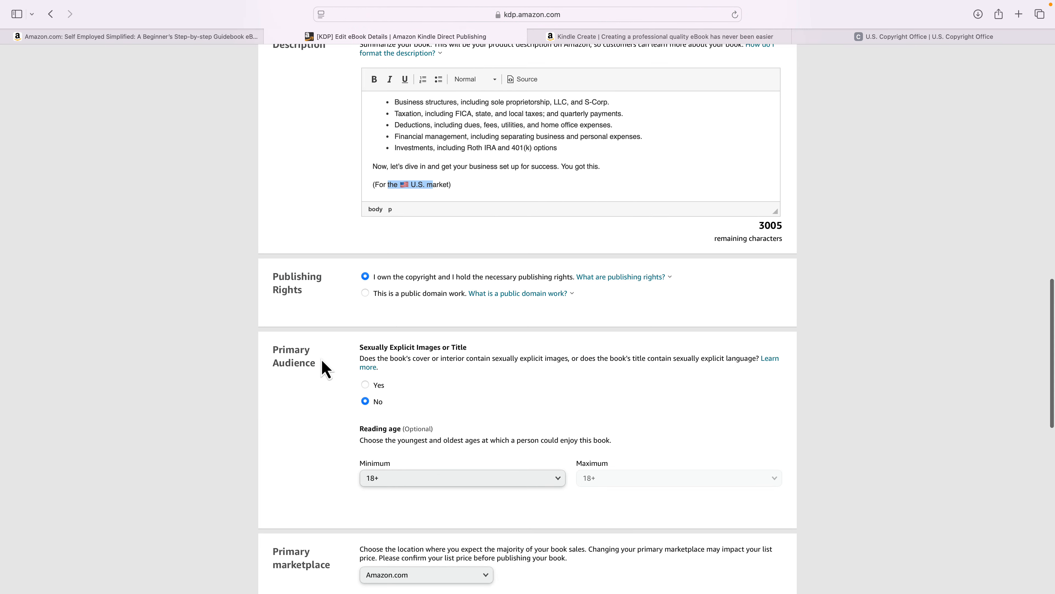
Check the minimum reading age options in the Primary Audience section without changing the selection.
scroll(332, 369, "down", 4)
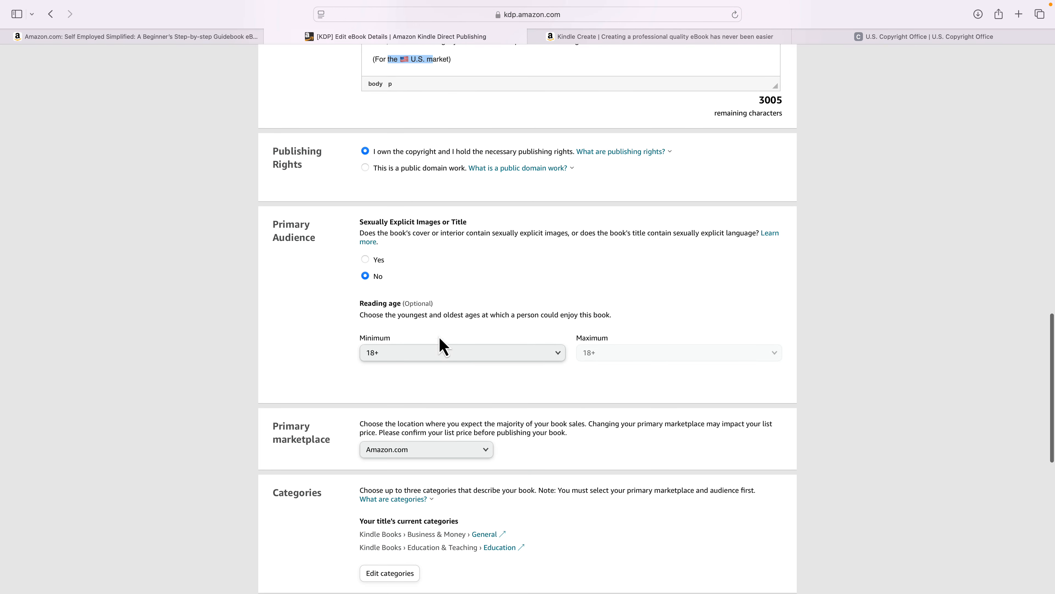
left_click(419, 363)
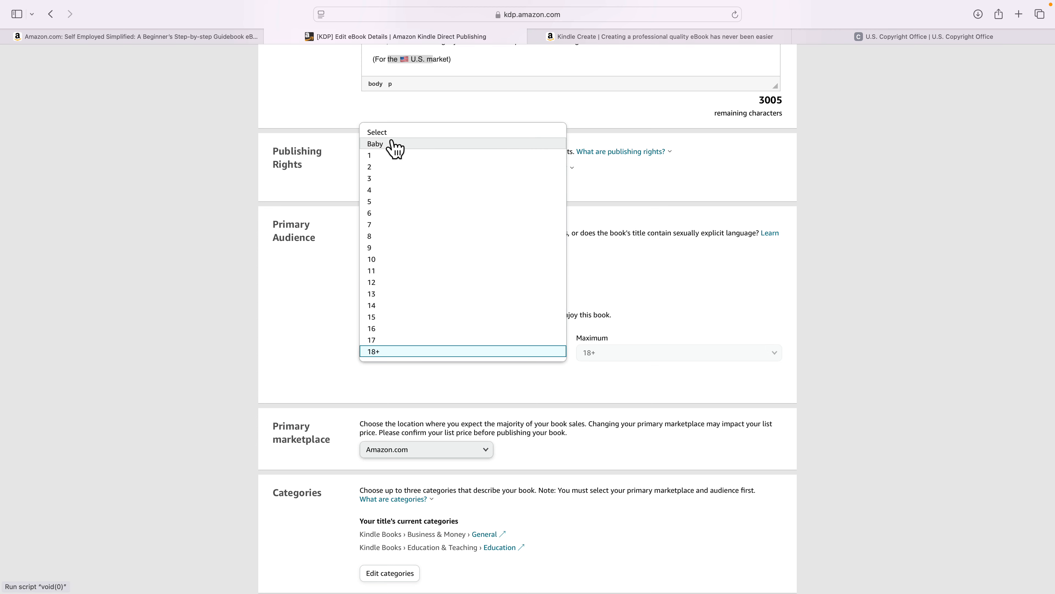
left_click(388, 386)
scroll(388, 386, "down", 2)
scroll(388, 395, "down", 3)
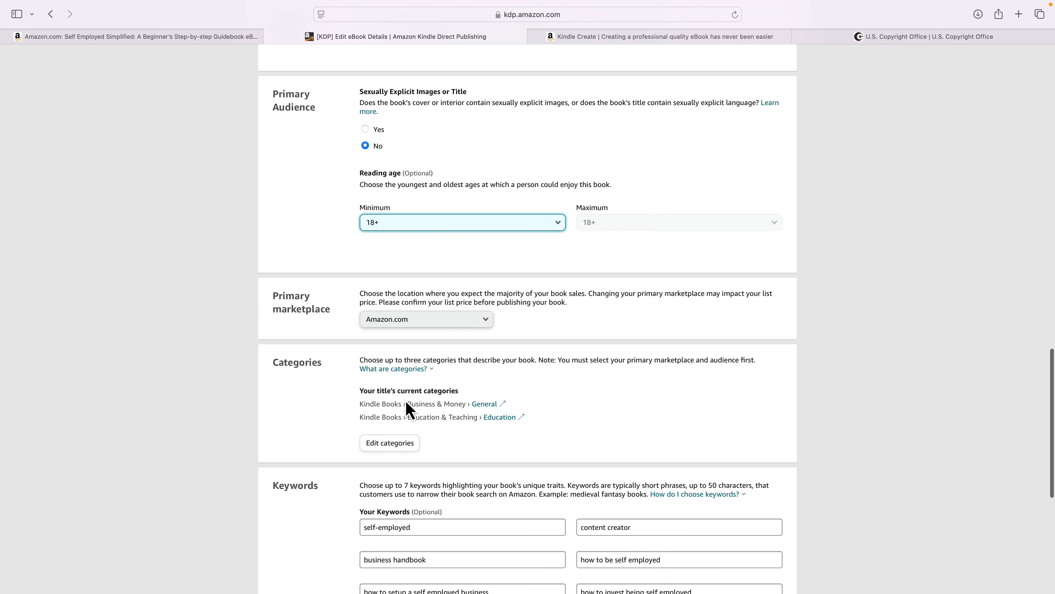
Review the published book's categories and seven keyword fields, and highlight the release date in the Pre-order section.
scroll(405, 400, "down", 5)
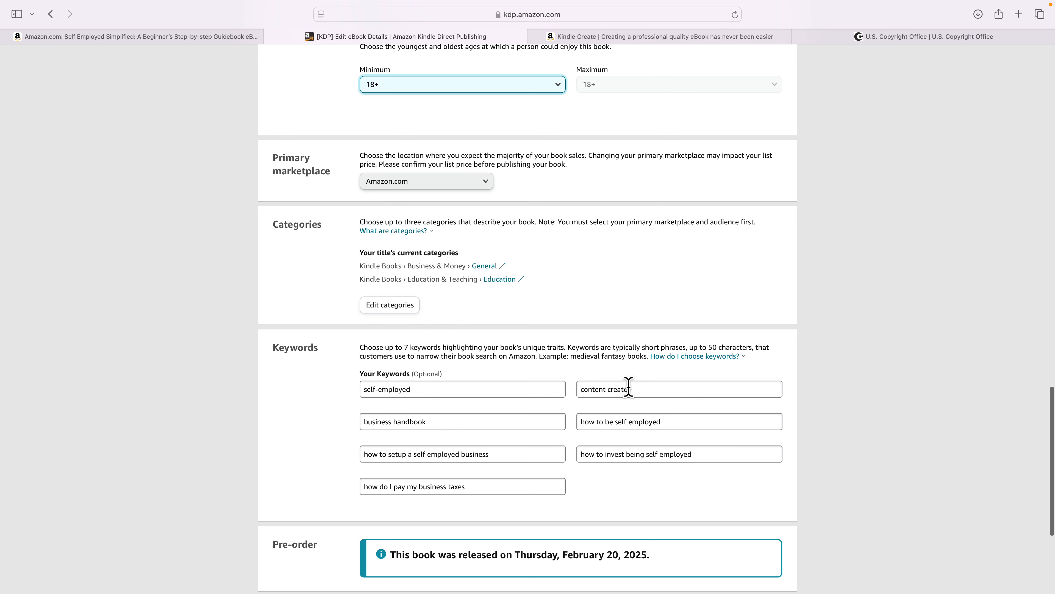
scroll(628, 386, "down", 5)
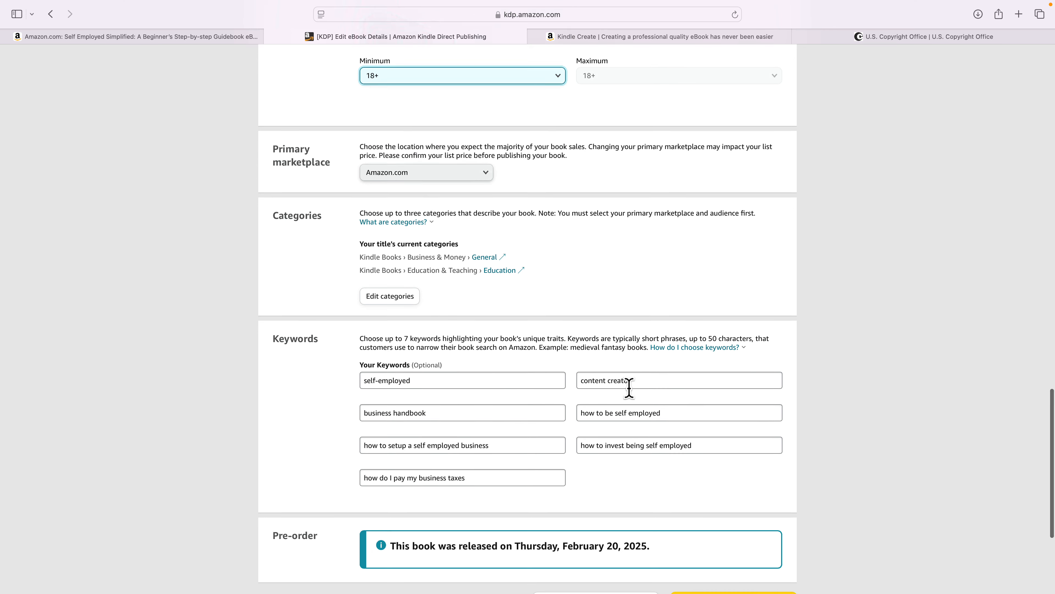
left_click_drag(457, 433, 666, 433)
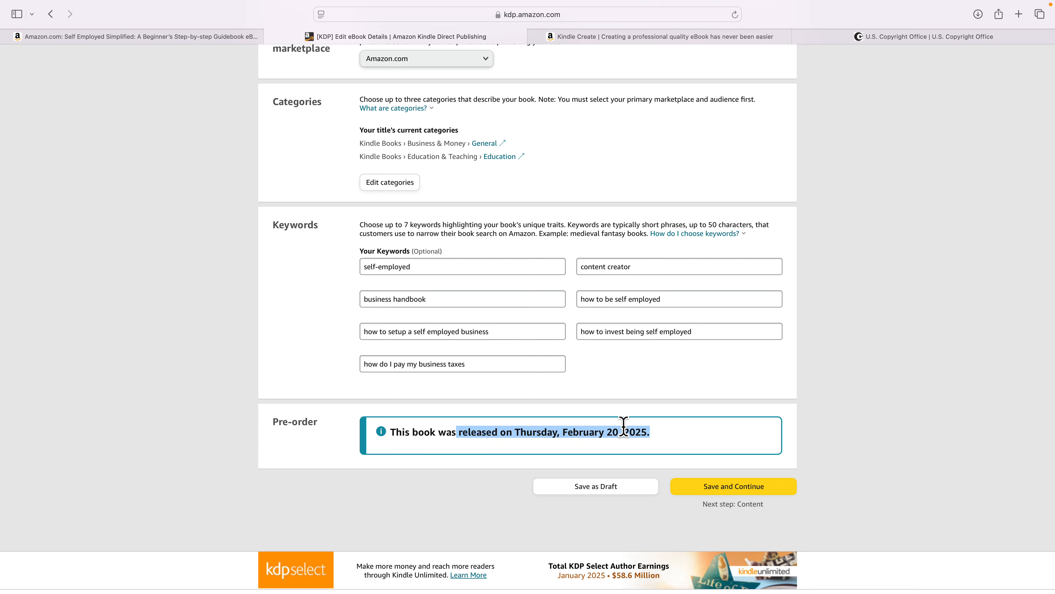
scroll(622, 427, "up", 4)
scroll(624, 426, "down", 3)
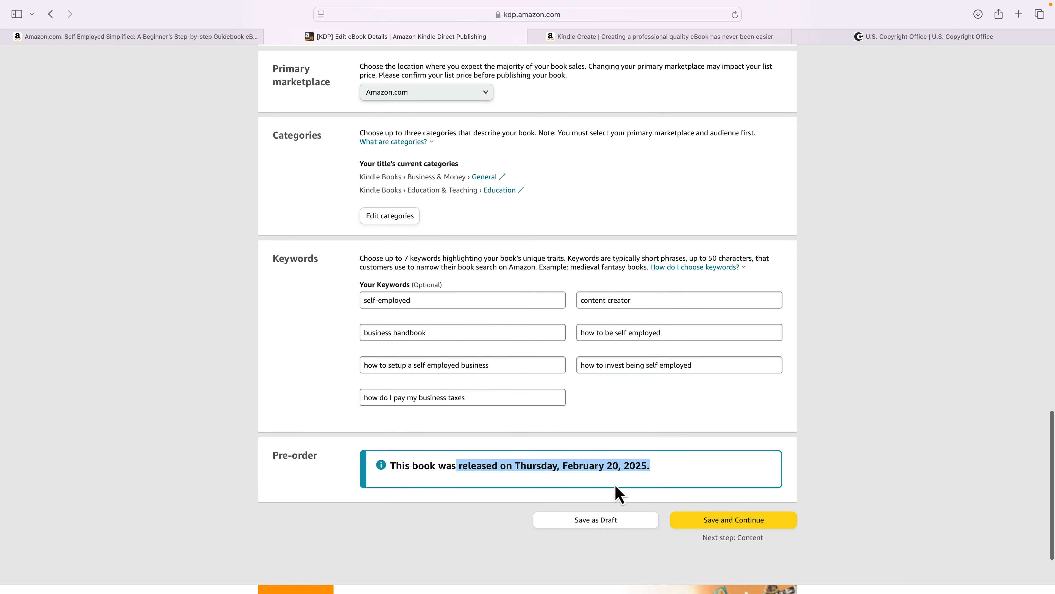
Open the Kindle eBook Content page of "Self Employed Simplified", continuing without saving the details changes.
scroll(657, 486, "up", 20)
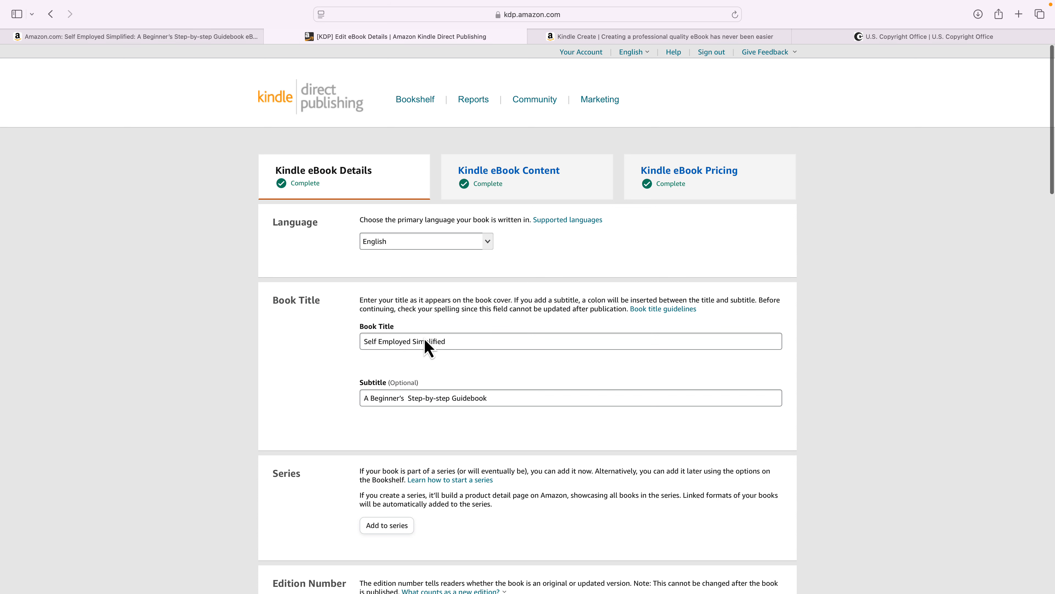
left_click(507, 181)
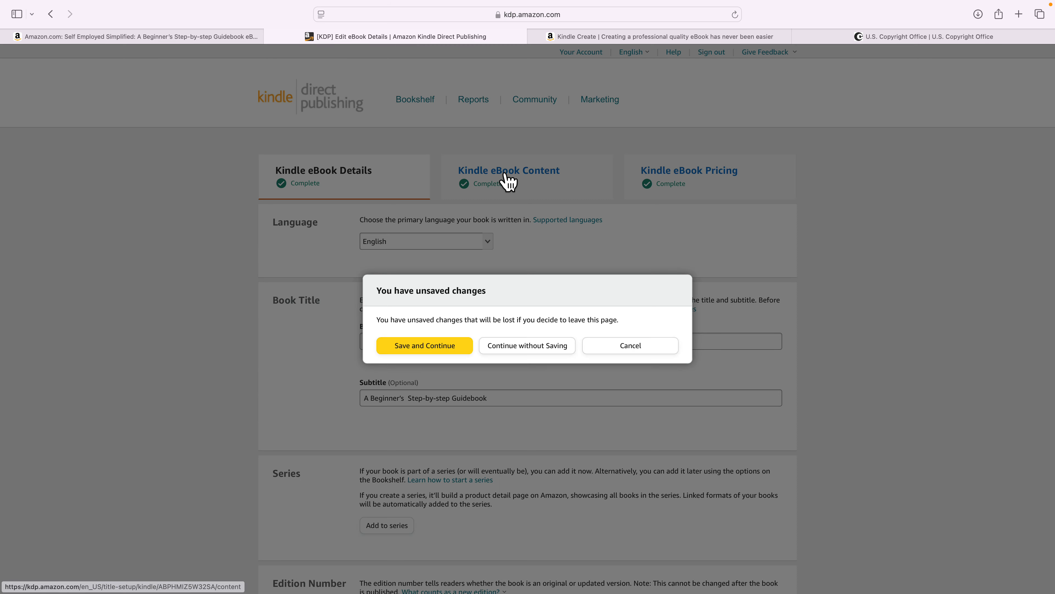
left_click(514, 348)
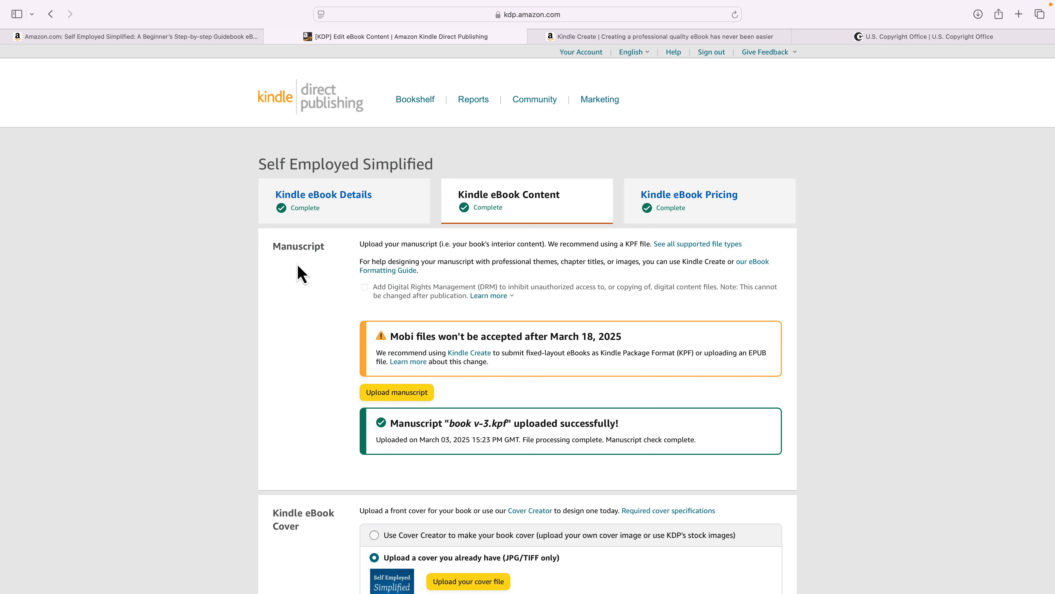
Check the Manuscript upload section, and switch to Kindle Create to locate the export option for the book-v1 project.
scroll(469, 416, "down", 3)
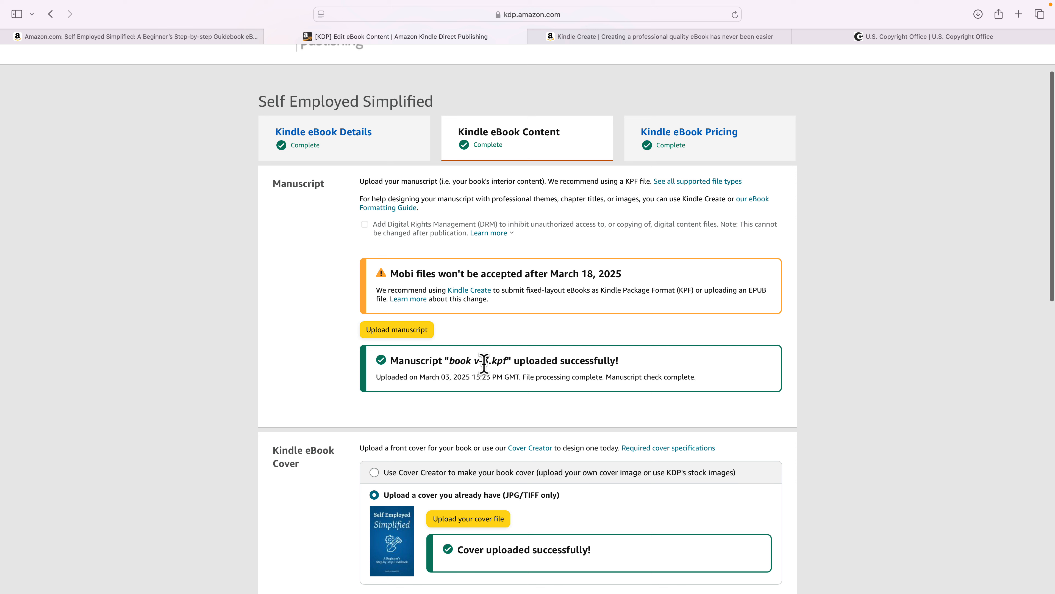
scroll(494, 362, "up", 1)
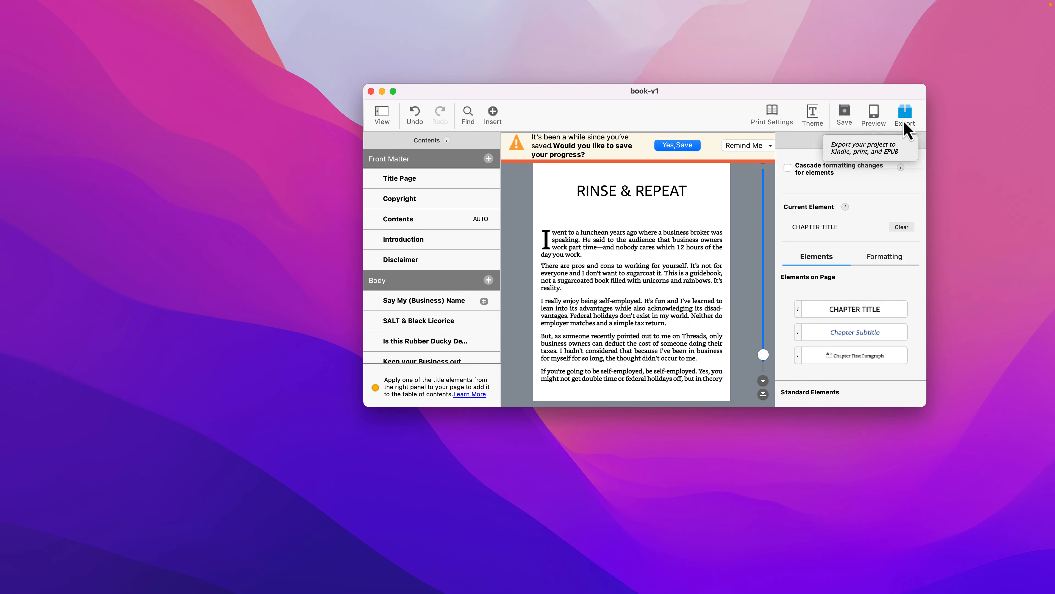
left_click(905, 124)
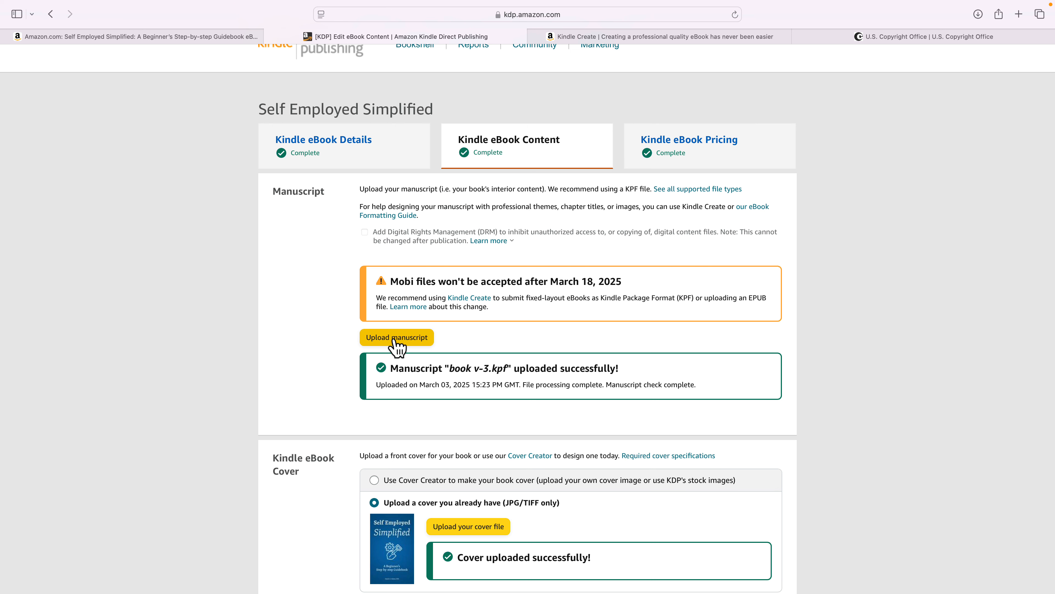
Examine the Kindle eBook Cover, AI-Generated Content and Kindle eBook Preview sections of the content page.
scroll(397, 345, "down", 3)
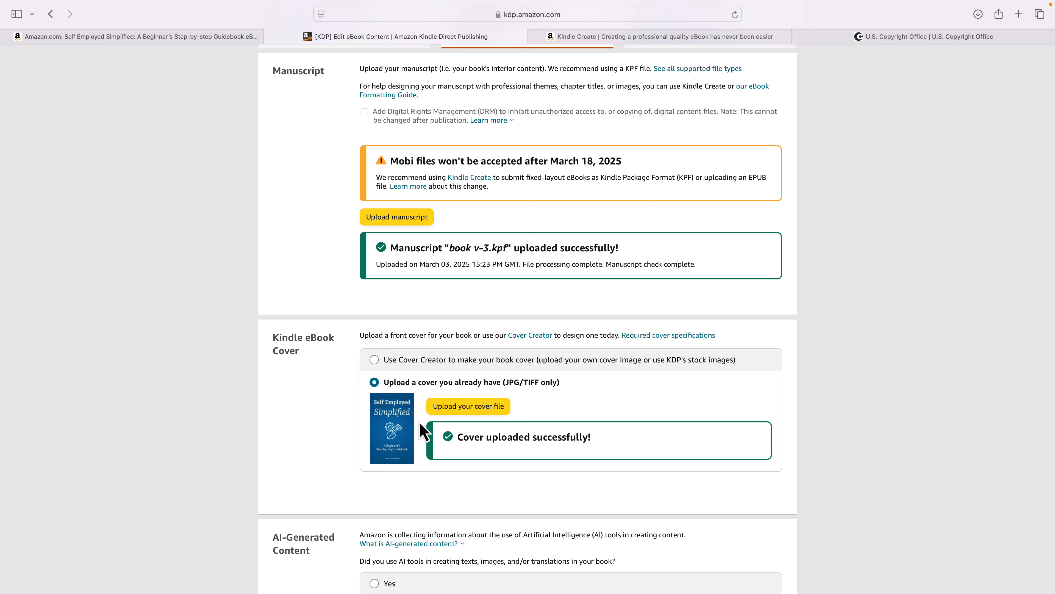
scroll(422, 431, "down", 3)
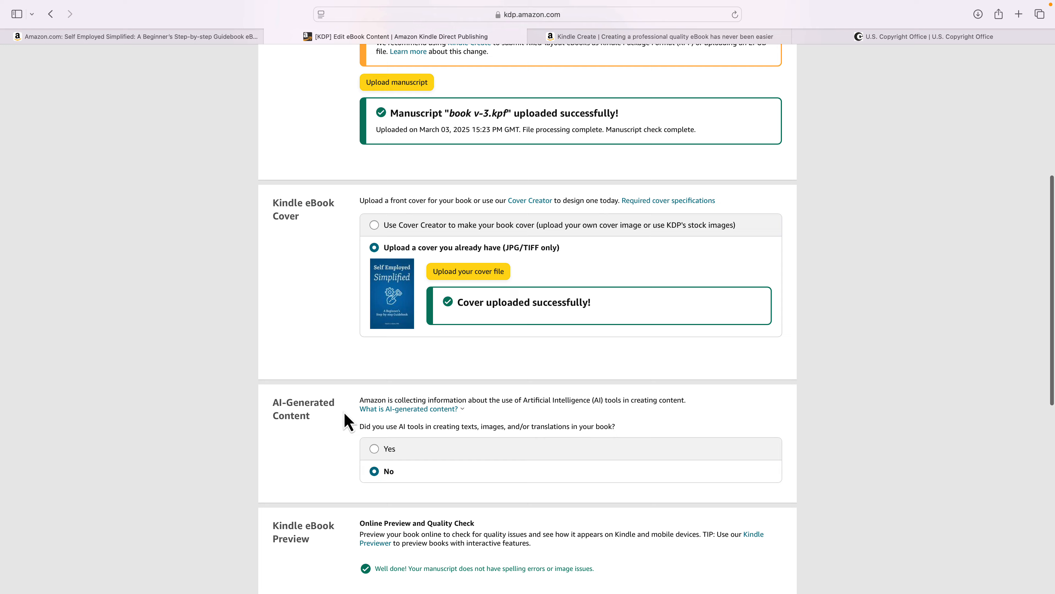
scroll(344, 422, "down", 2)
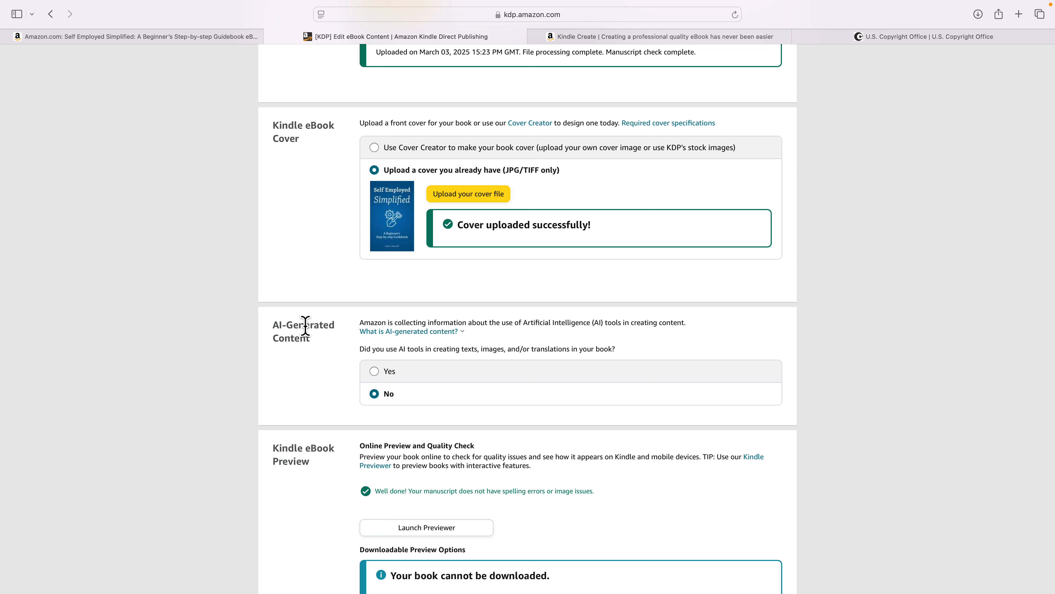
scroll(306, 325, "down", 2)
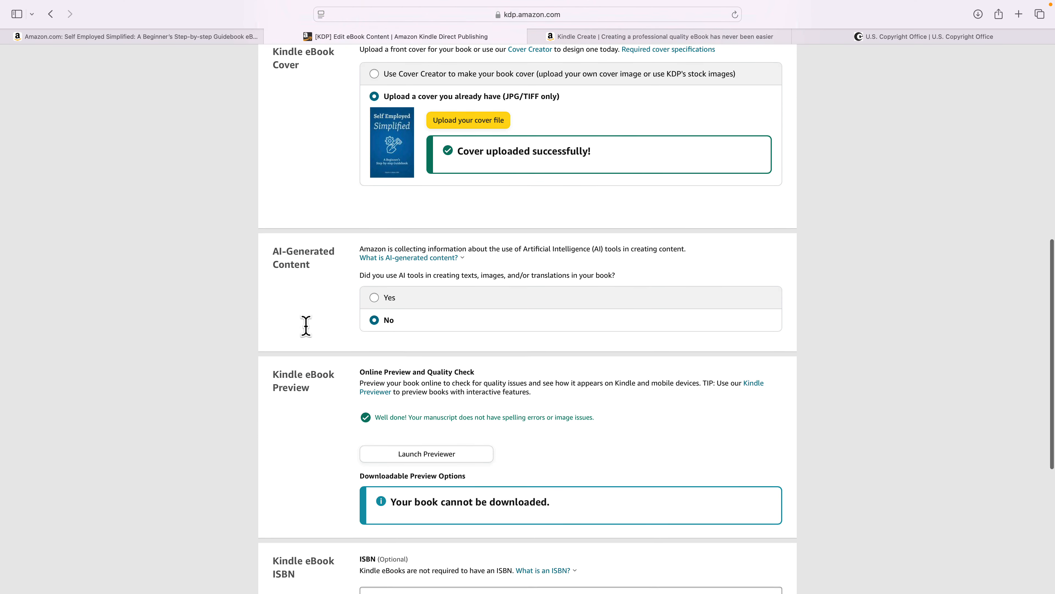
scroll(306, 337, "up", 10)
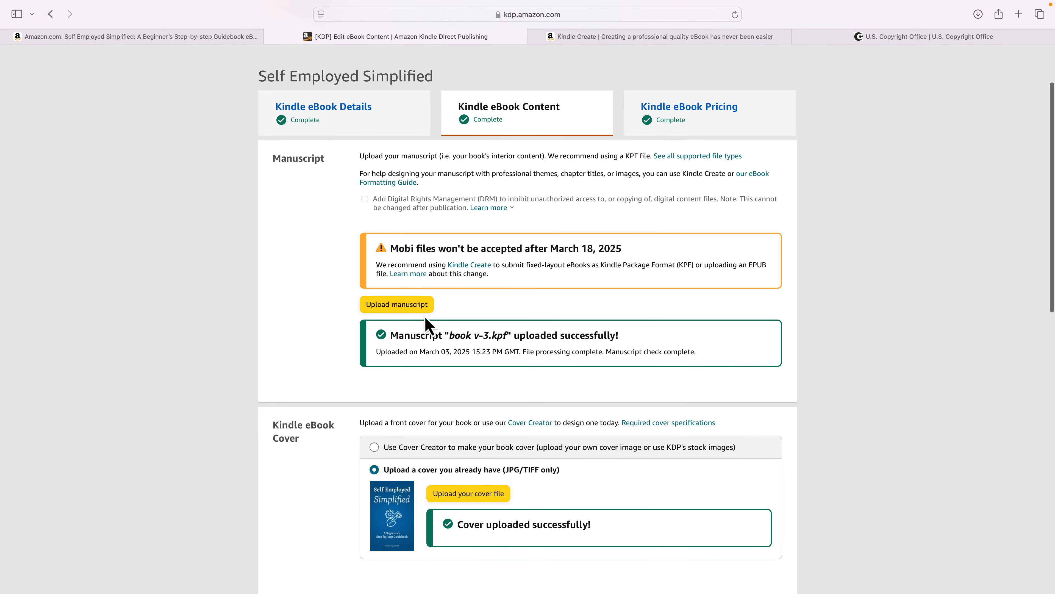
scroll(426, 321, "down", 5)
scroll(426, 323, "down", 8)
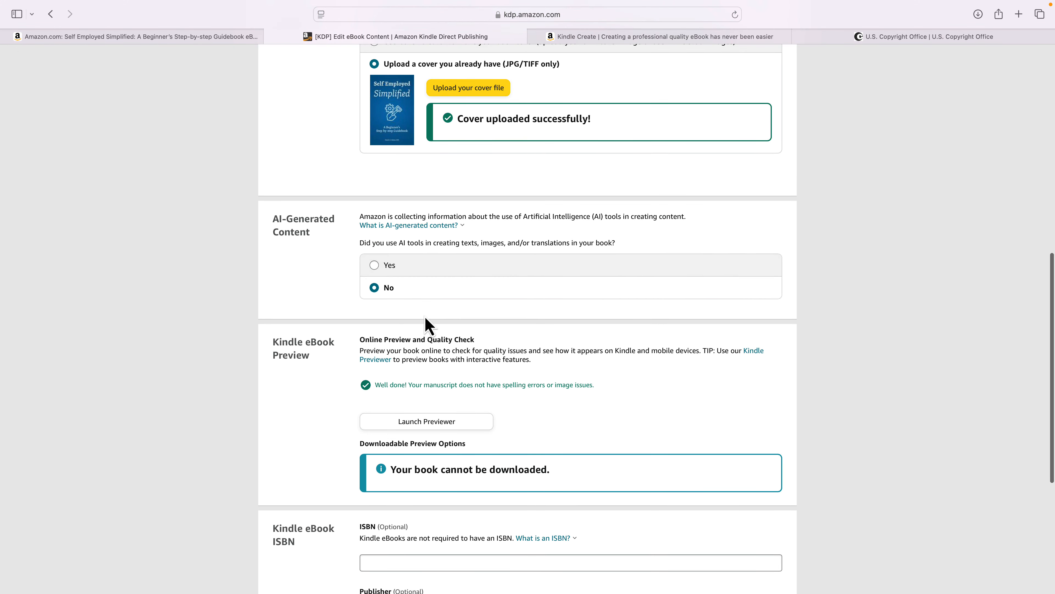
scroll(424, 313, "down", 1)
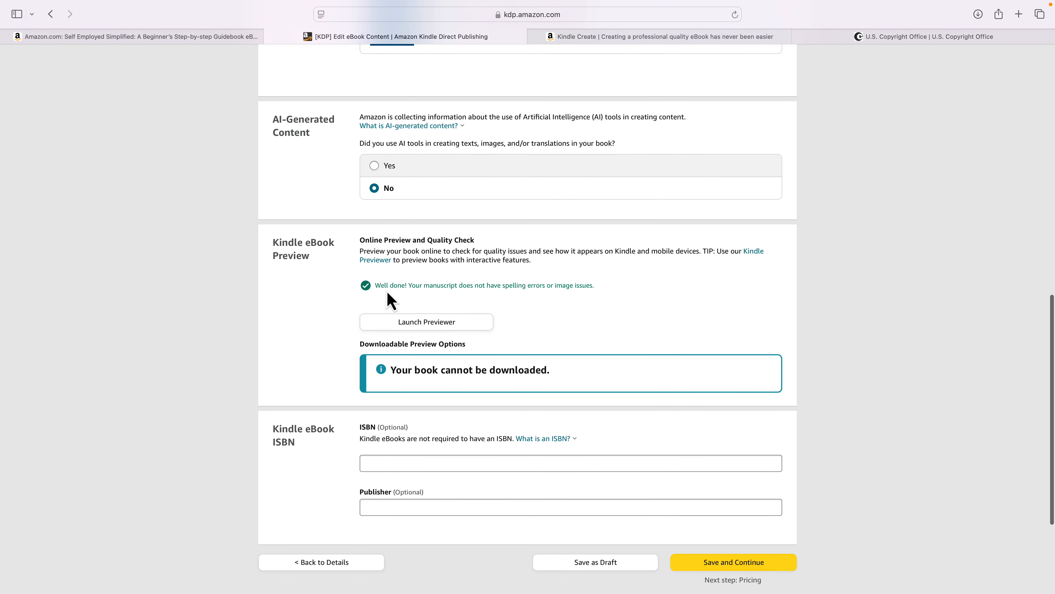
Preview the eBook online, show and expand both ignored quality issues, and return to the content page.
left_click(469, 329)
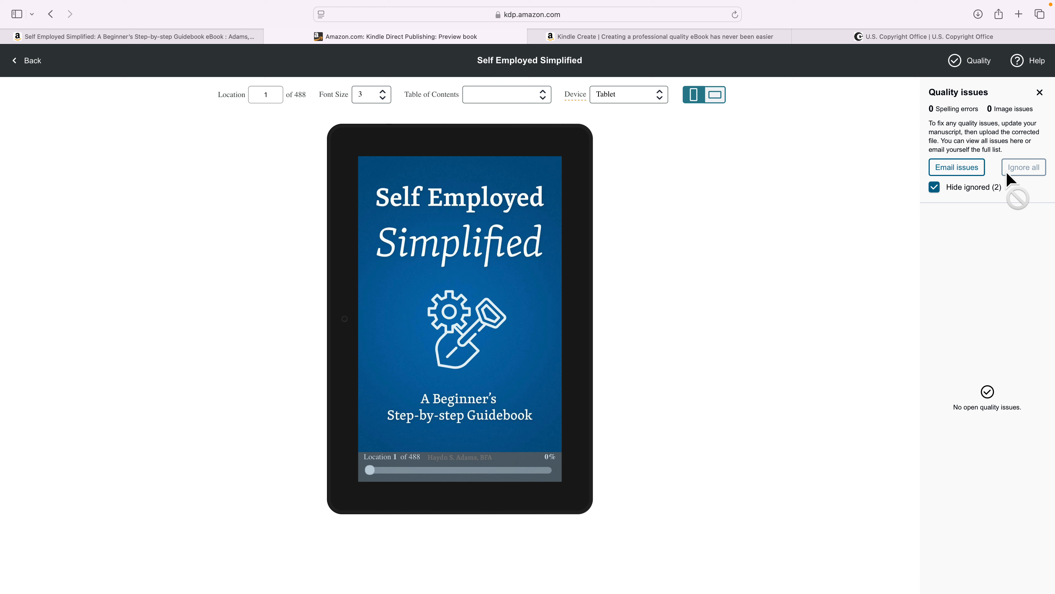
left_click(935, 188)
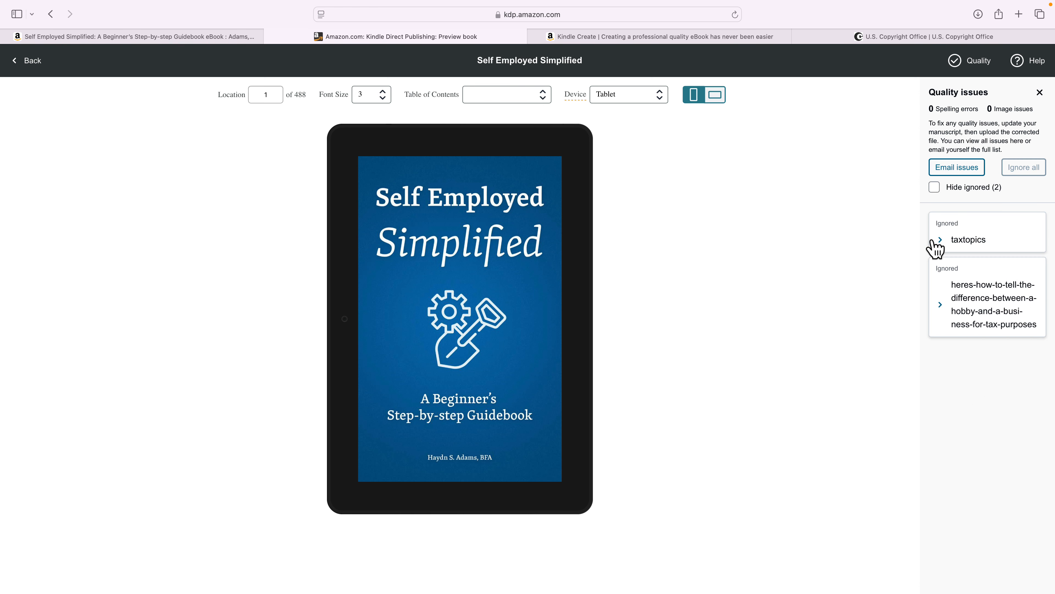
left_click(942, 307)
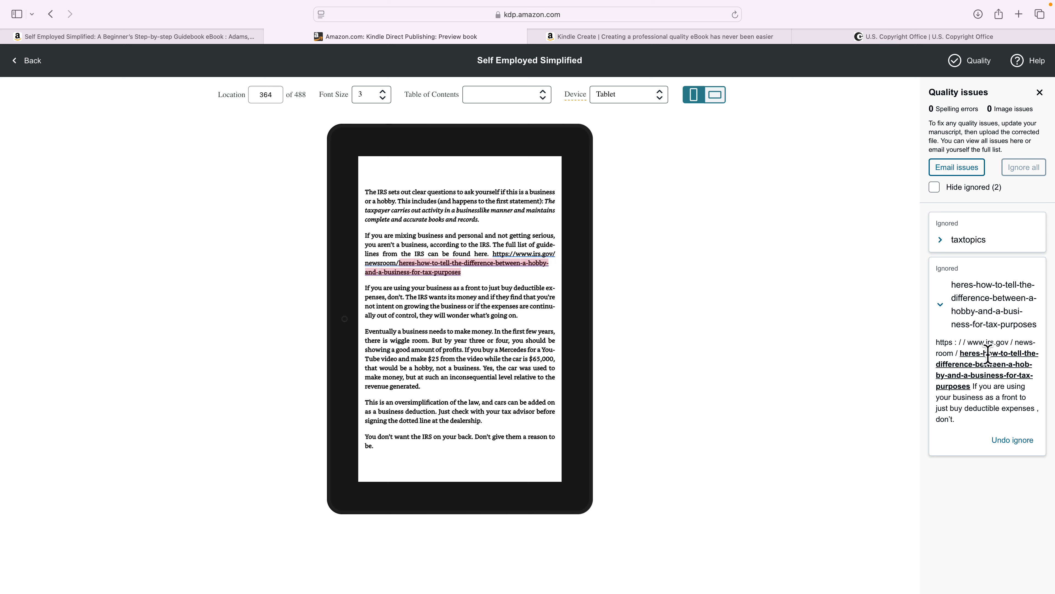
left_click(941, 240)
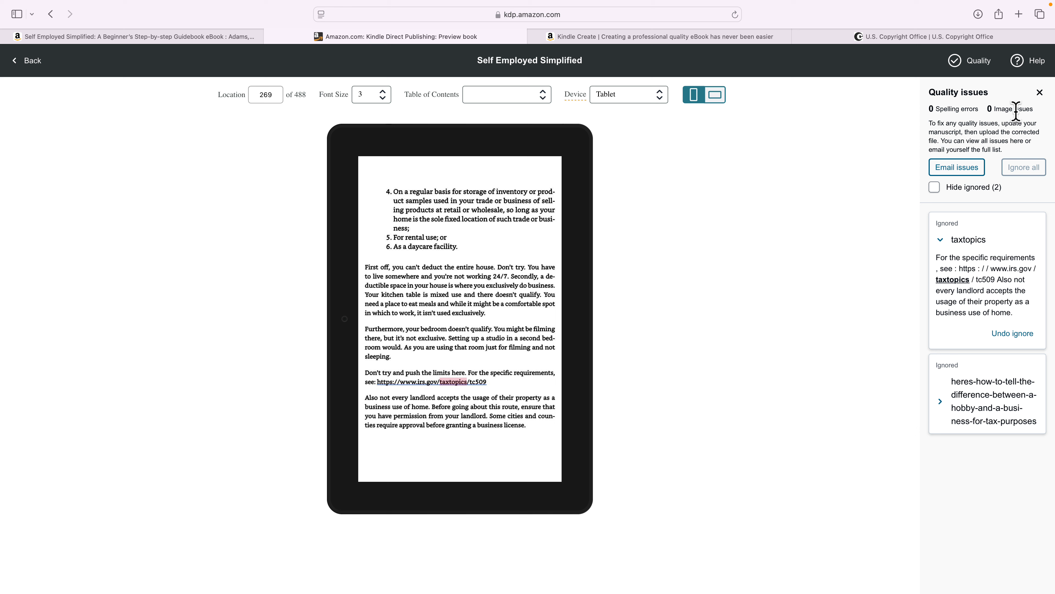
left_click(1039, 93)
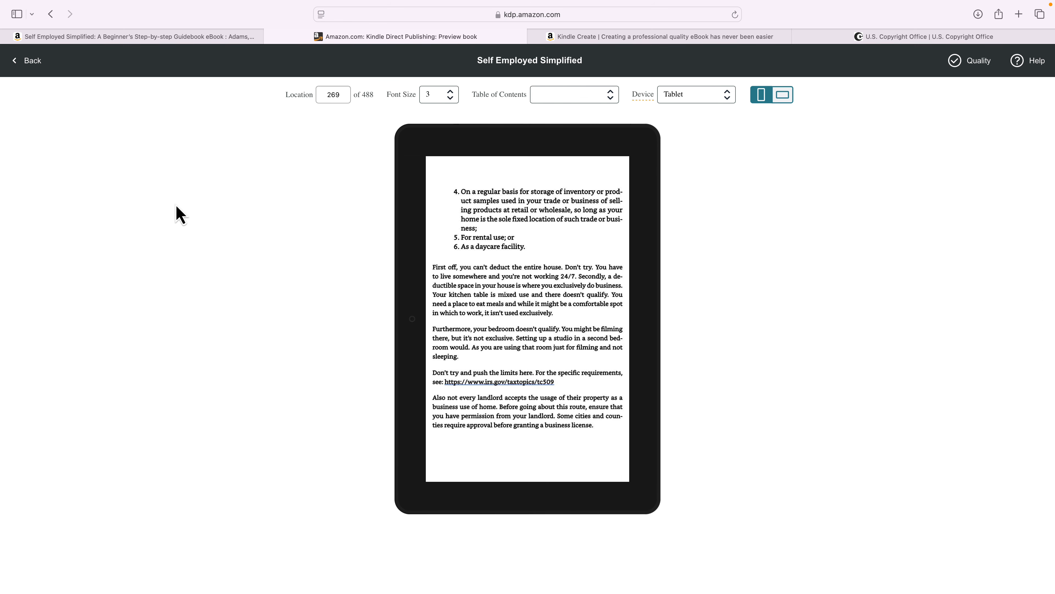
left_click(30, 61)
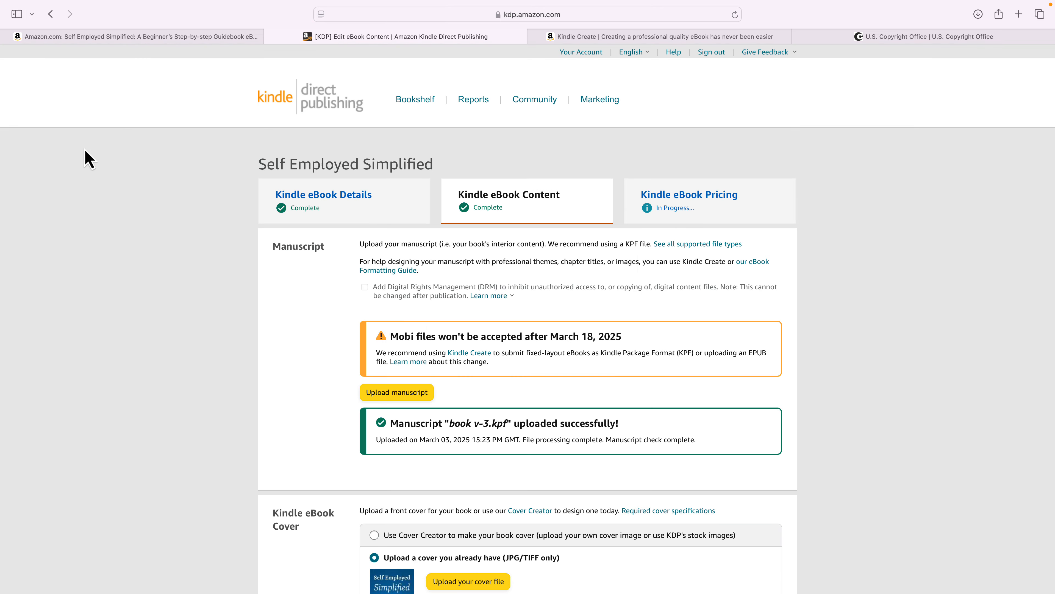
Check the optional ISBN requirement on the content page, and open the Kindle eBook Pricing page without saving the changes.
scroll(202, 239, "down", 15)
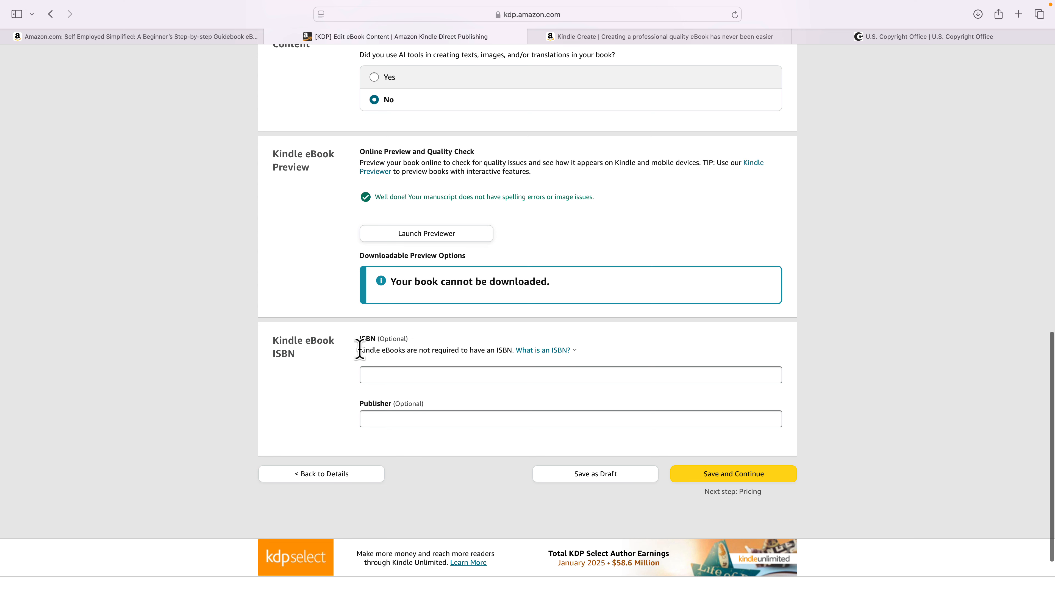
left_click_drag(361, 352, 516, 352)
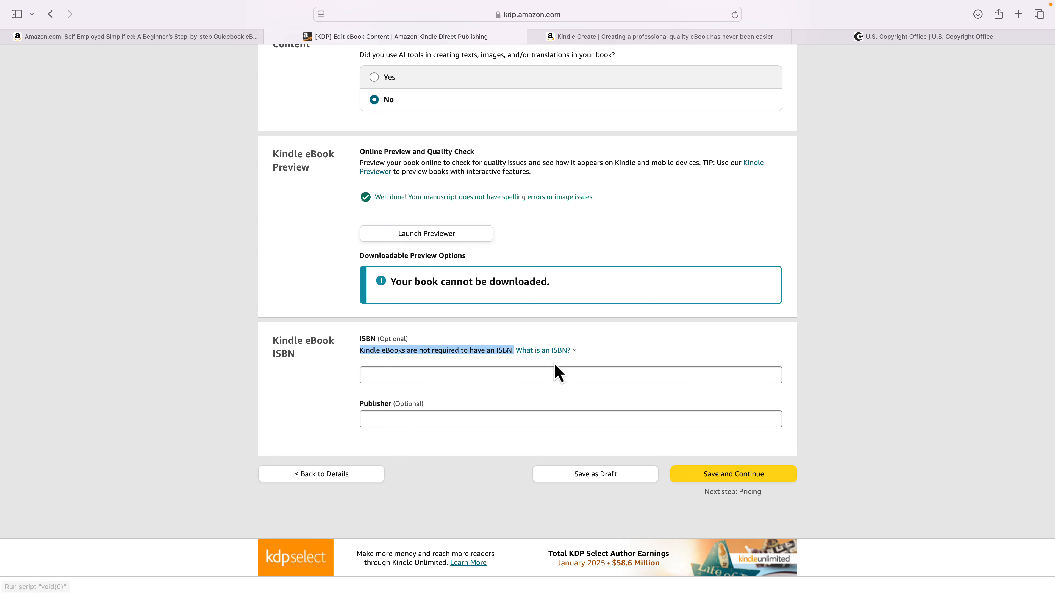
scroll(665, 432, "up", 20)
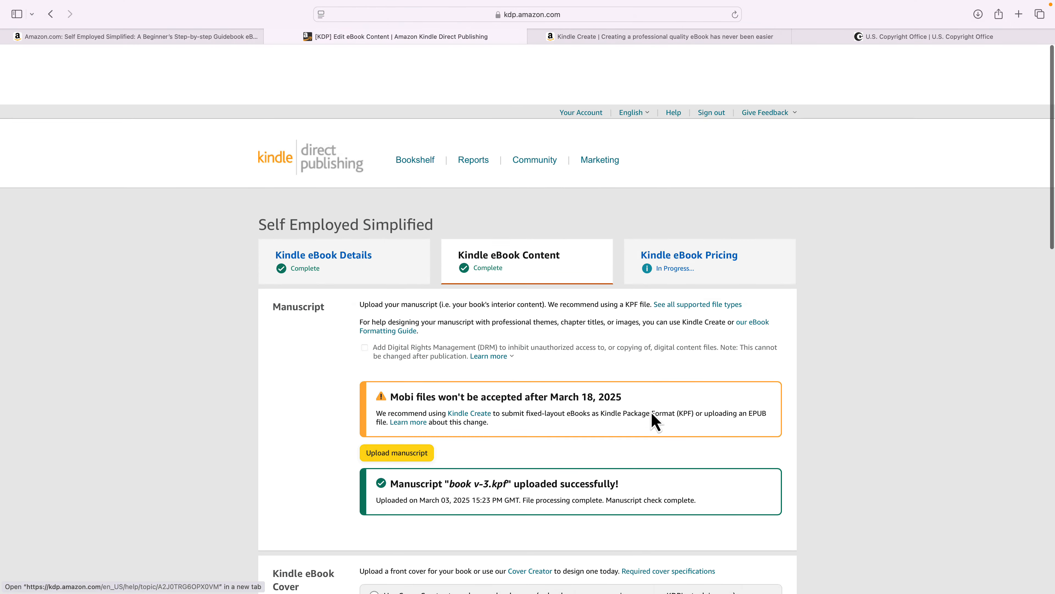
left_click(676, 210)
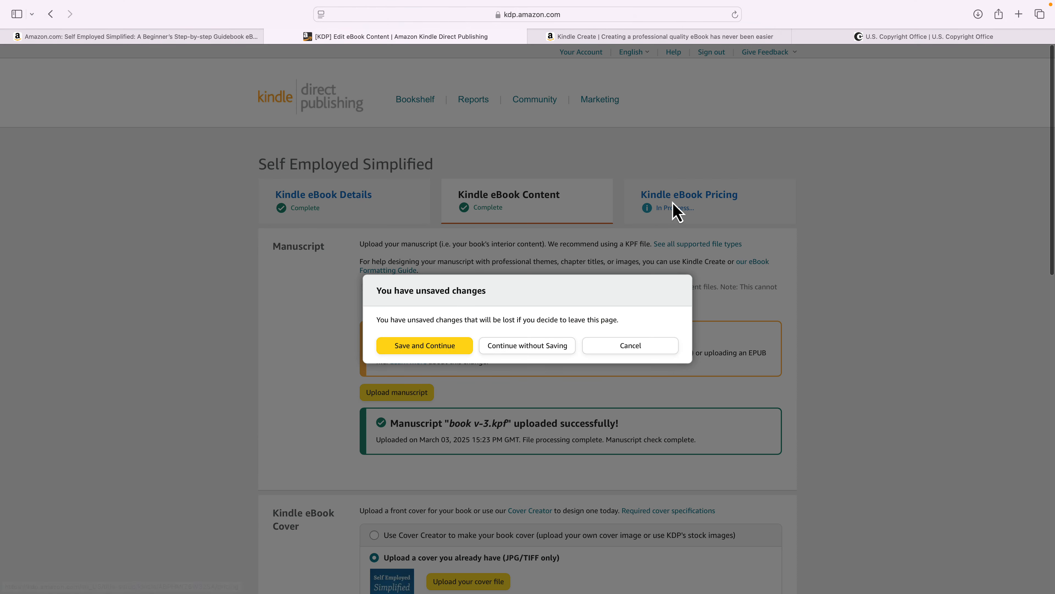
left_click(540, 349)
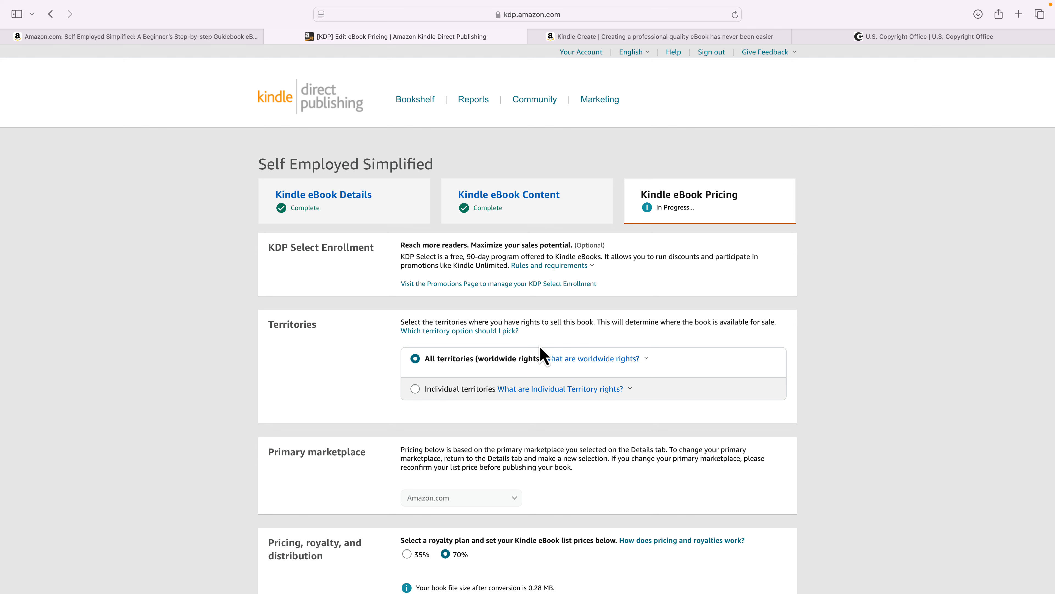
Show the individual territories list in the Territories section, and set the selection back to all territories (worldwide rights).
scroll(543, 355, "down", 5)
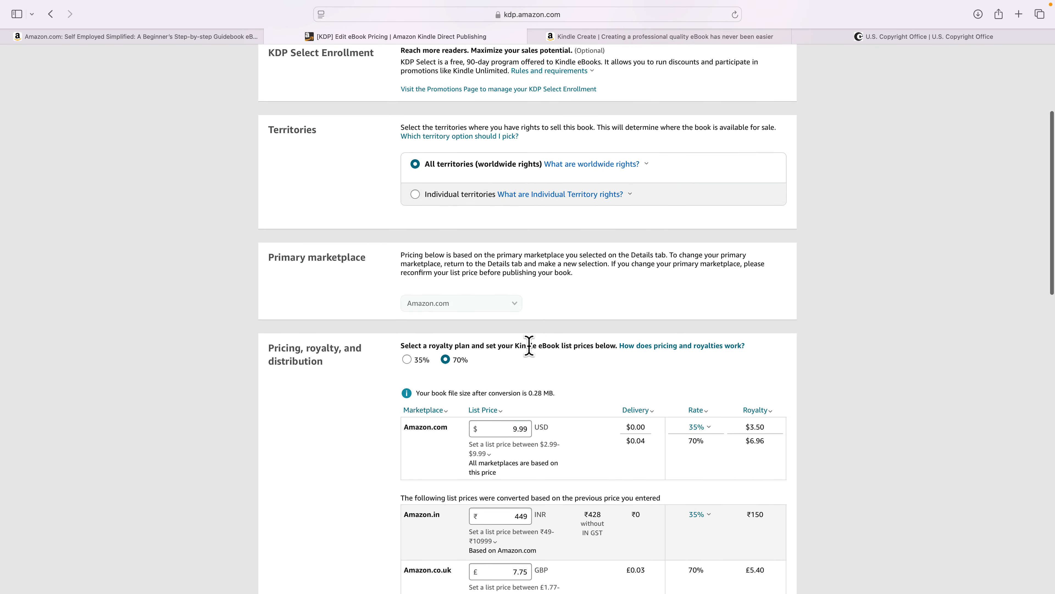
scroll(529, 342, "up", 3)
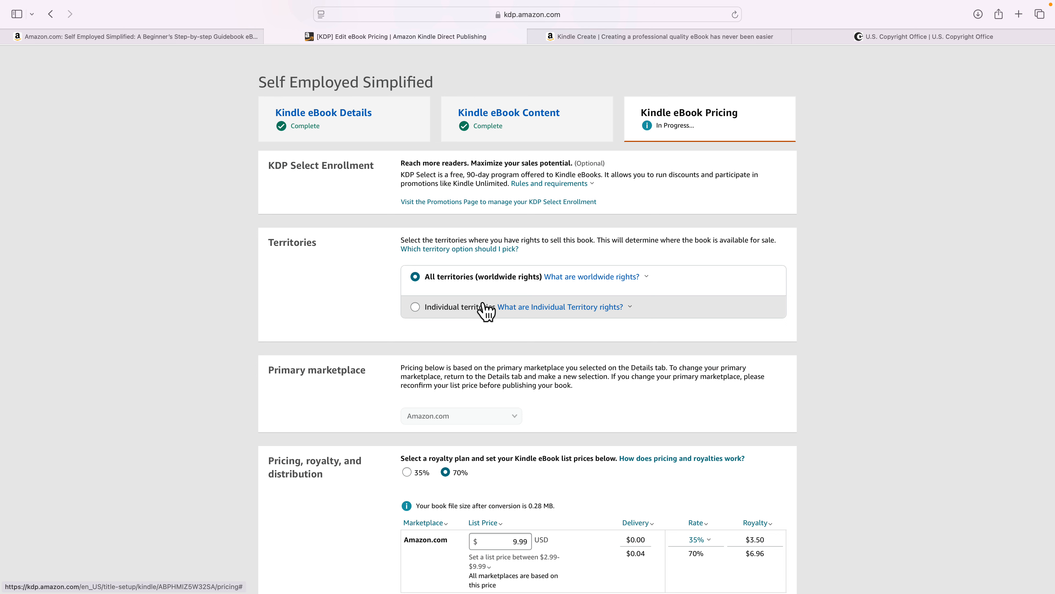
left_click(460, 309)
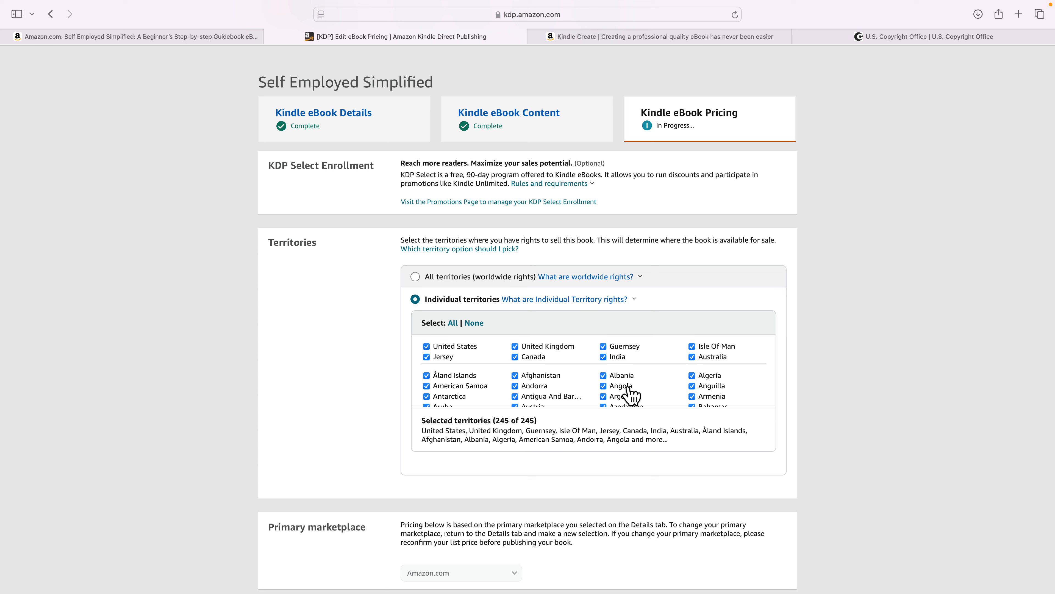
left_click(415, 277)
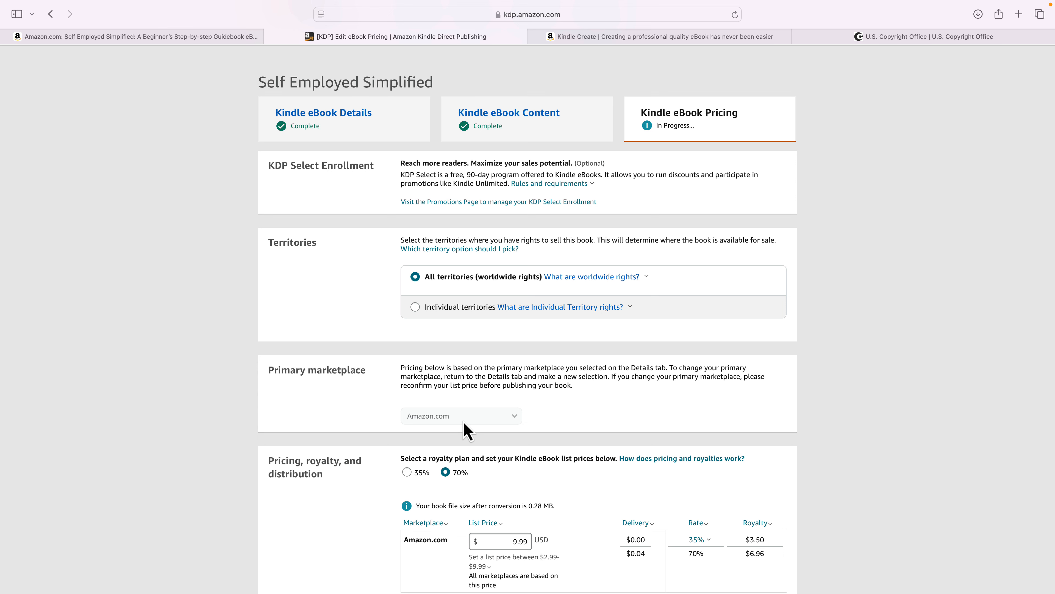
Check the explanation of the Amazon.com list price range under the 70% royalty plan.
scroll(463, 423, "down", 3)
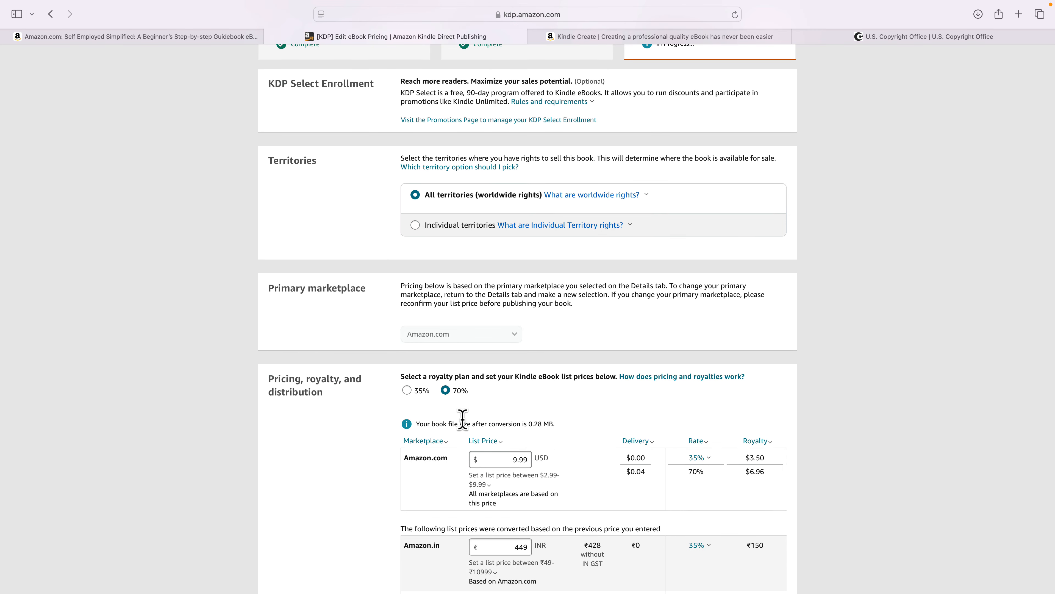
scroll(463, 417, "down", 1)
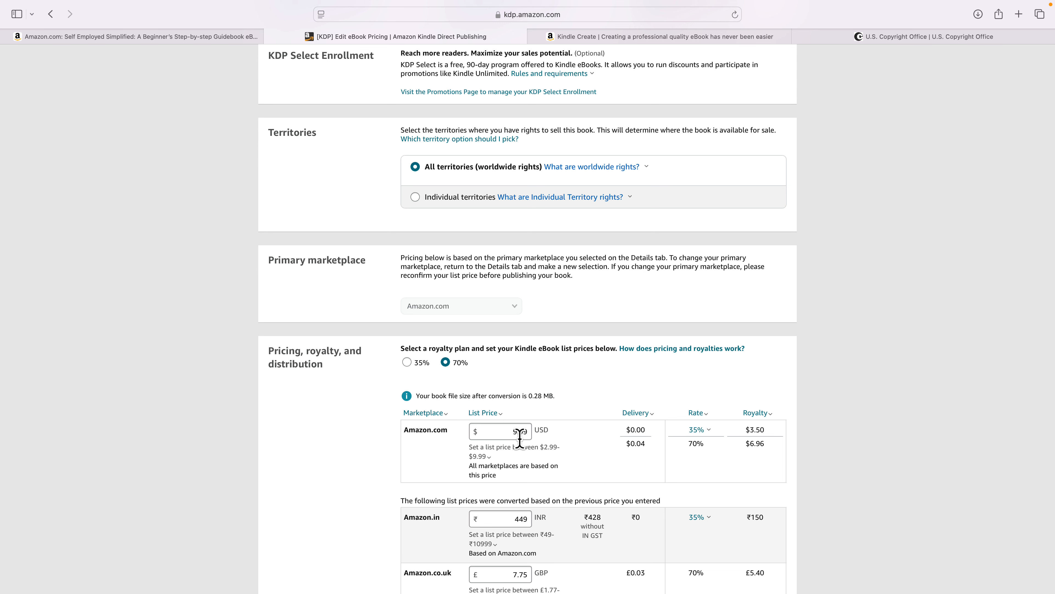
left_click(481, 456)
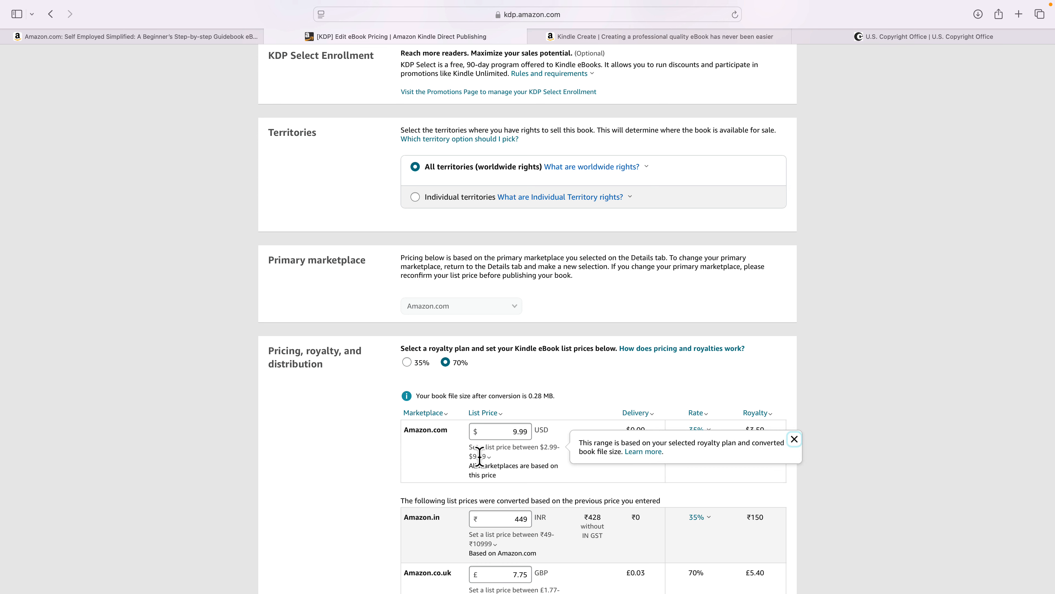
left_click(455, 366)
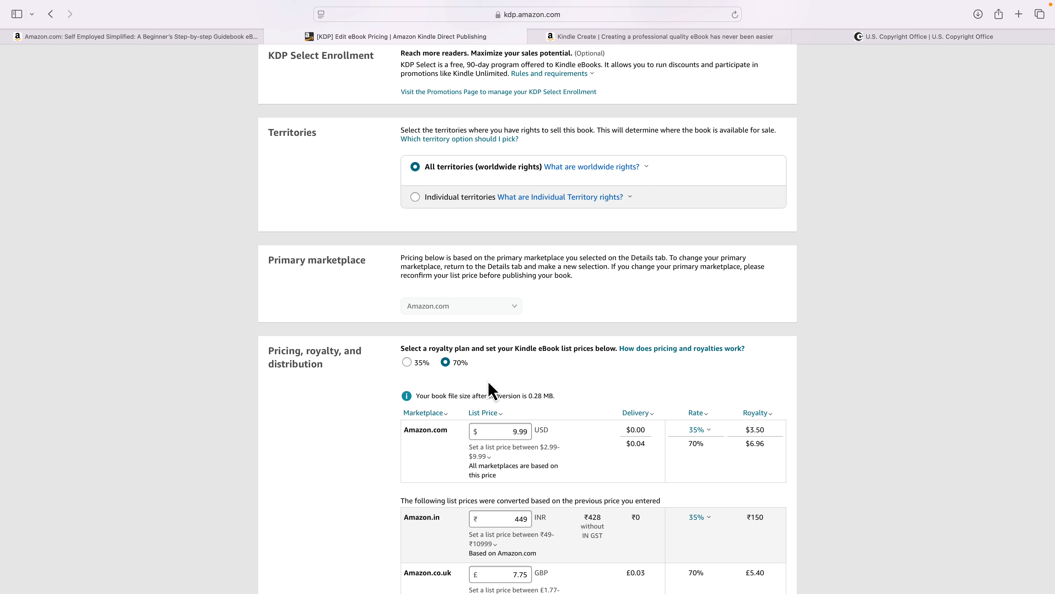
Open the Digital Book Pricing Page from the delivery fee note and look through its royalty terms.
mouse_move(635, 414)
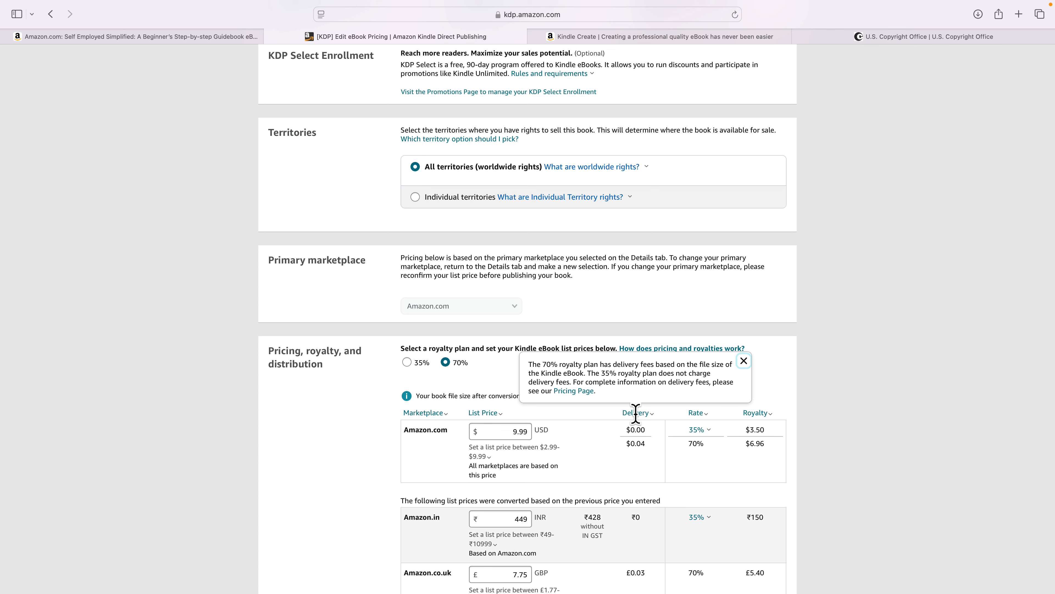
left_click(571, 392)
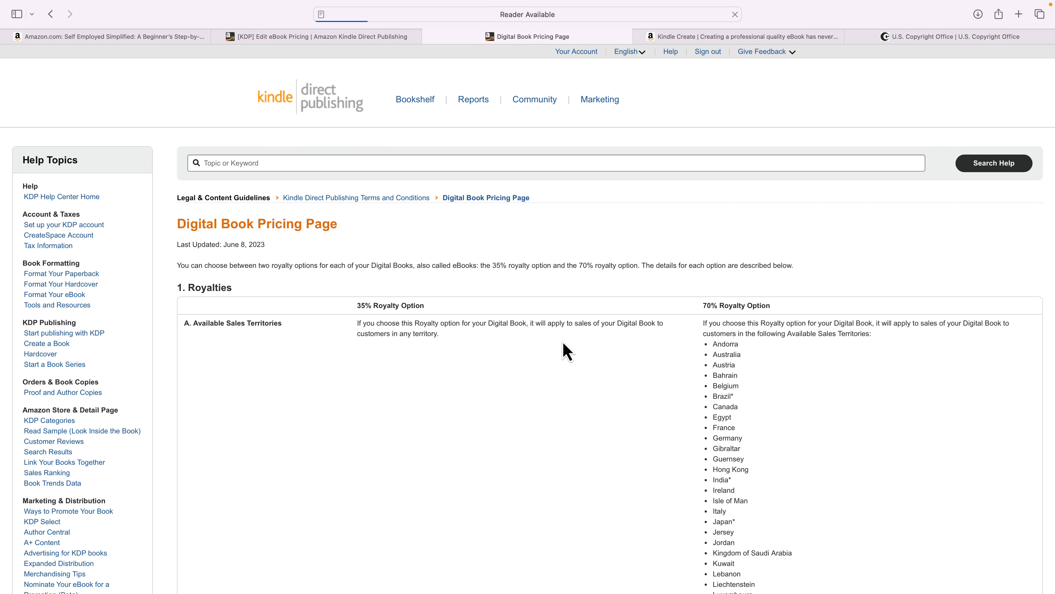
scroll(559, 368, "down", 15)
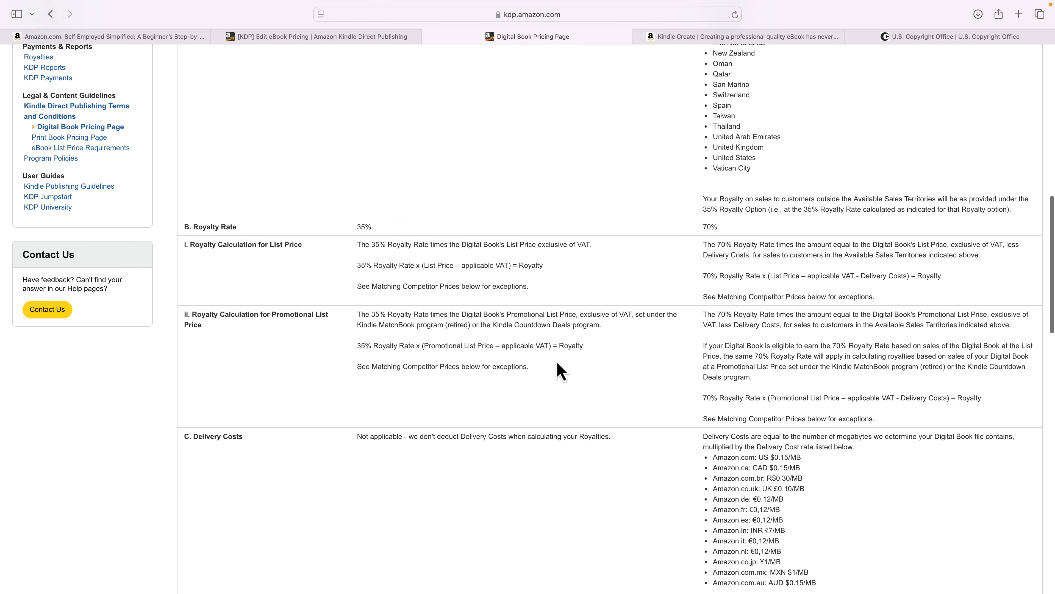
scroll(561, 371, "down", 1)
scroll(562, 371, "down", 15)
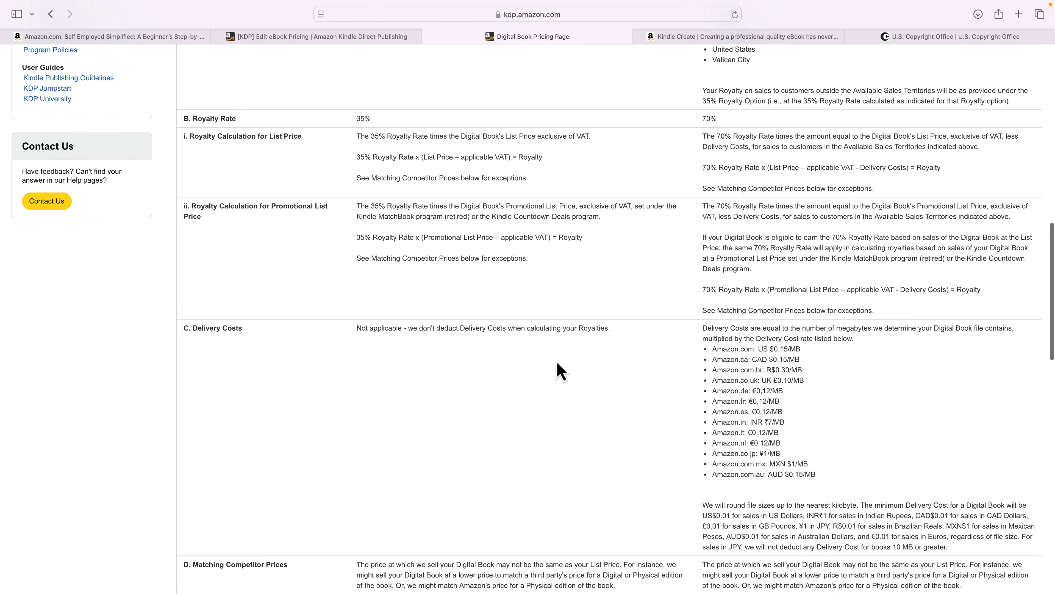
scroll(561, 371, "down", 7)
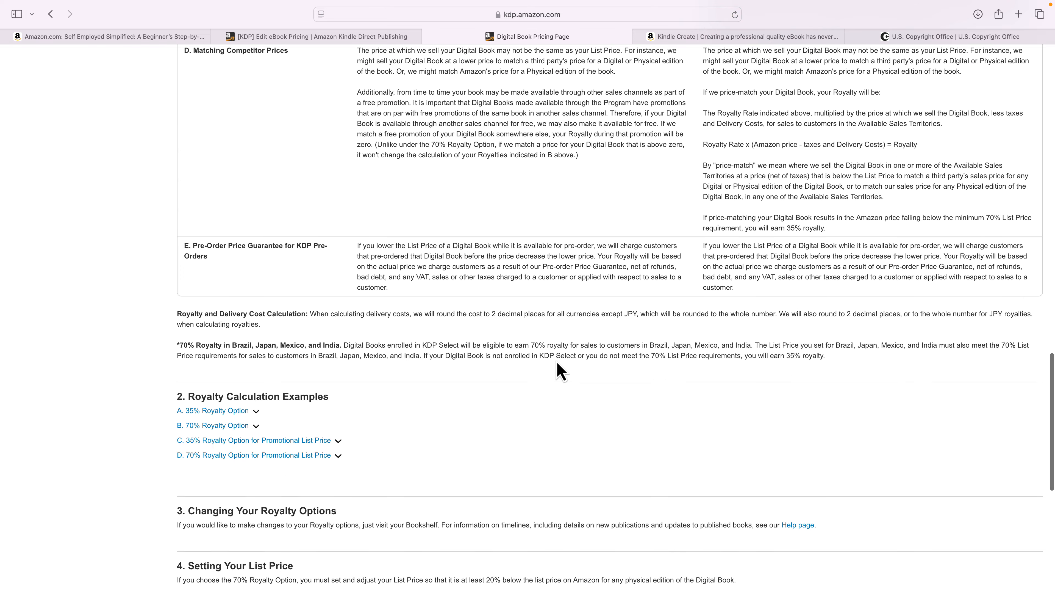
Search the Digital Book Pricing Page for "deliver" and go to the Delivery Costs section.
key("super+f")
type("d")
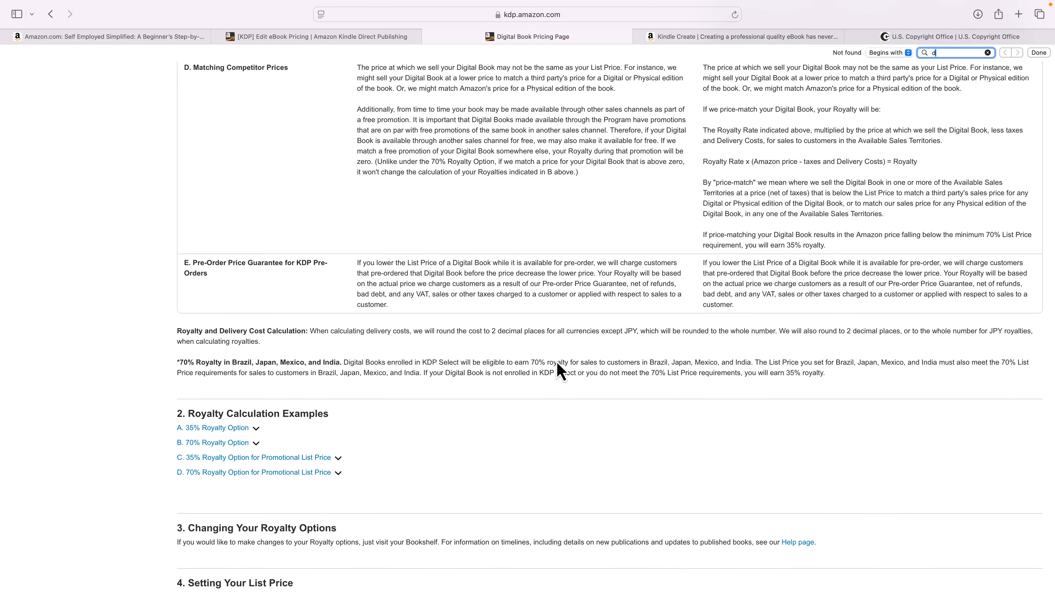
type("eliver")
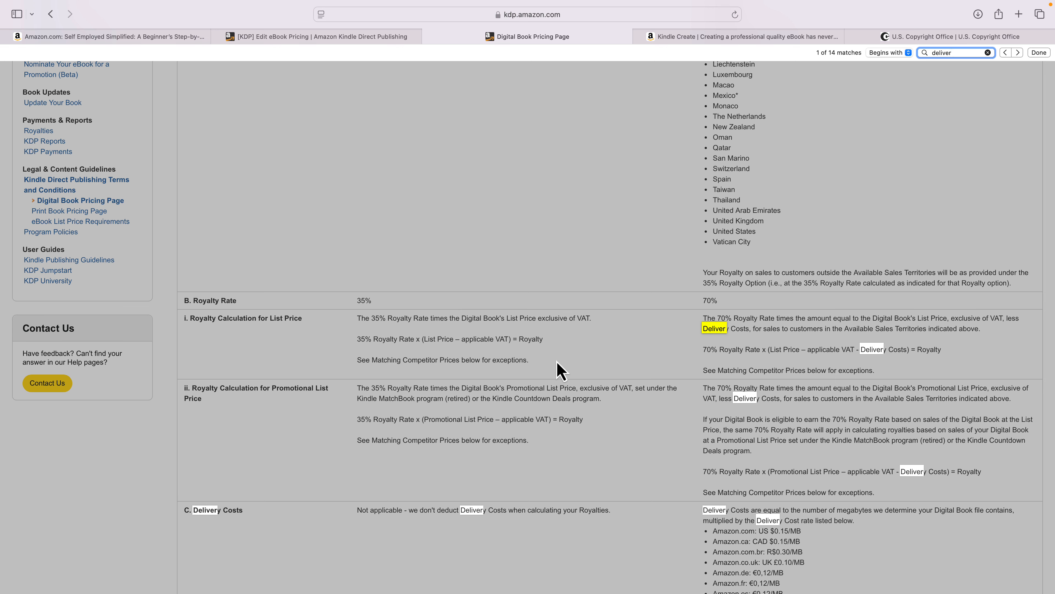
key("Escape")
scroll(535, 372, "down", 5)
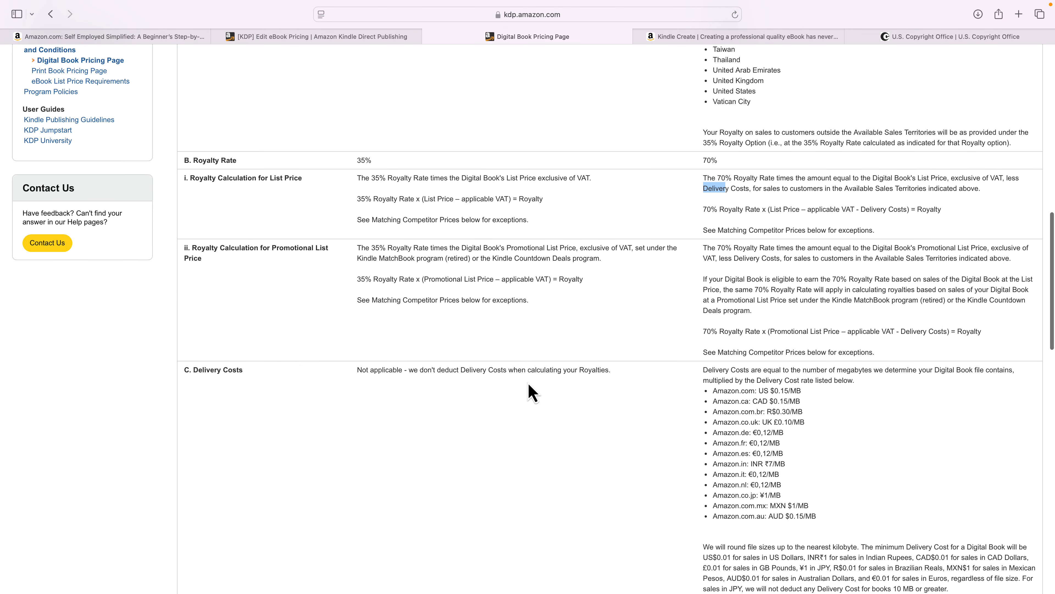
Examine the Delivery Costs terms for the 35% royalty option and the Amazon.com per-megabyte rate for the 70% option.
left_click_drag(199, 370, 254, 381)
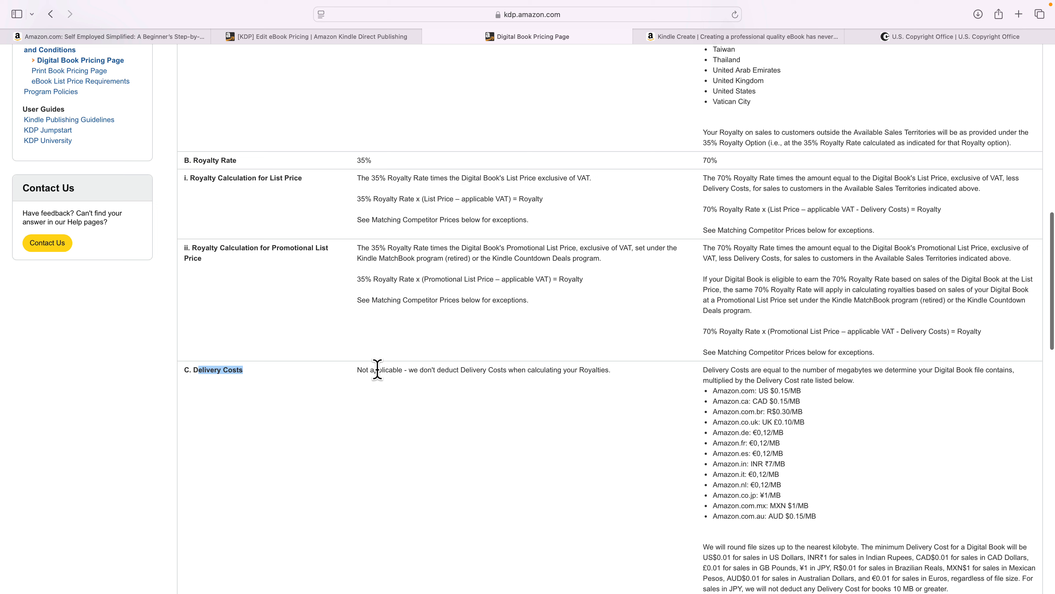
left_click_drag(377, 369, 585, 370)
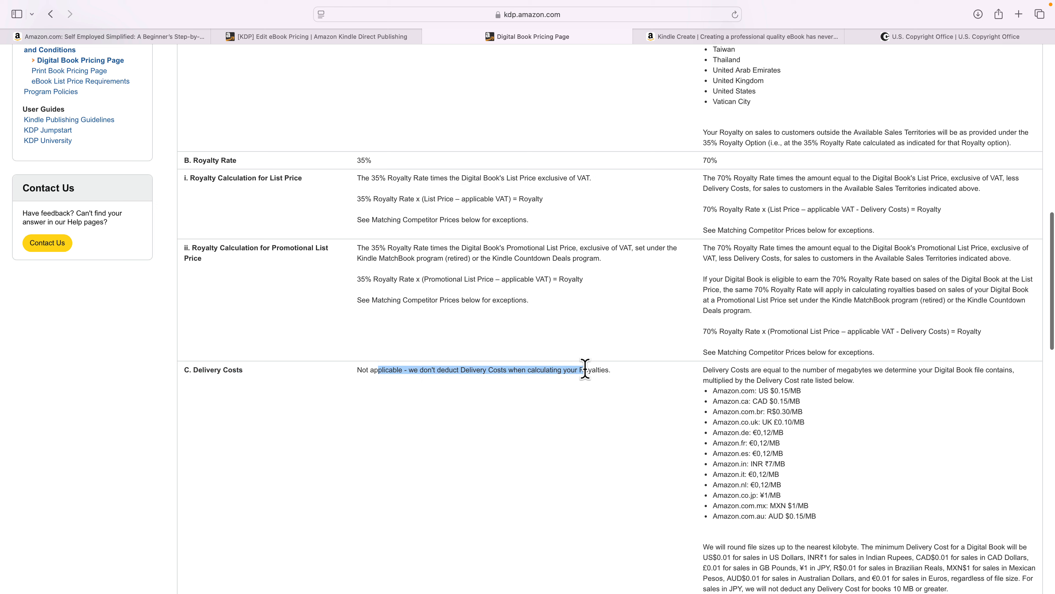
left_click(877, 404)
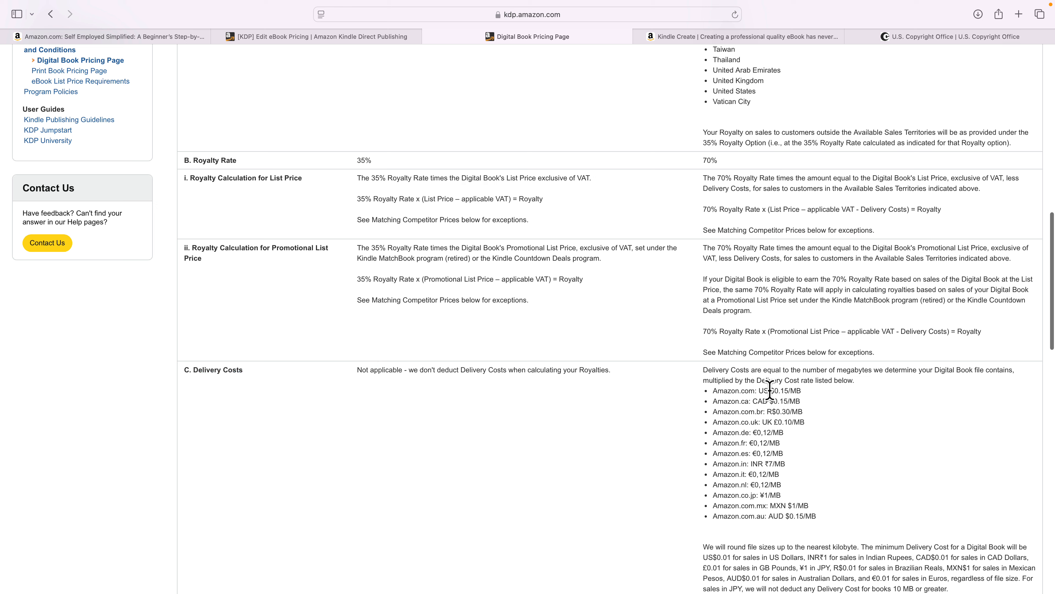
left_click_drag(770, 390, 802, 392)
left_click(808, 401)
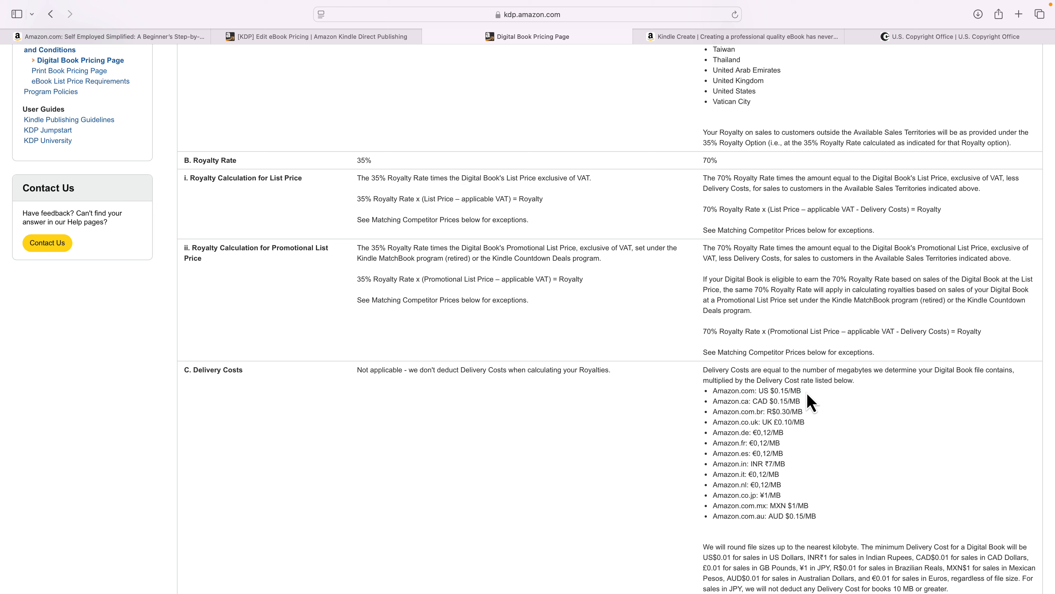
left_click_drag(802, 391, 760, 391)
Return to the Kindle eBook Pricing page and check the 35% rate note for Amazon.com.
left_click(375, 41)
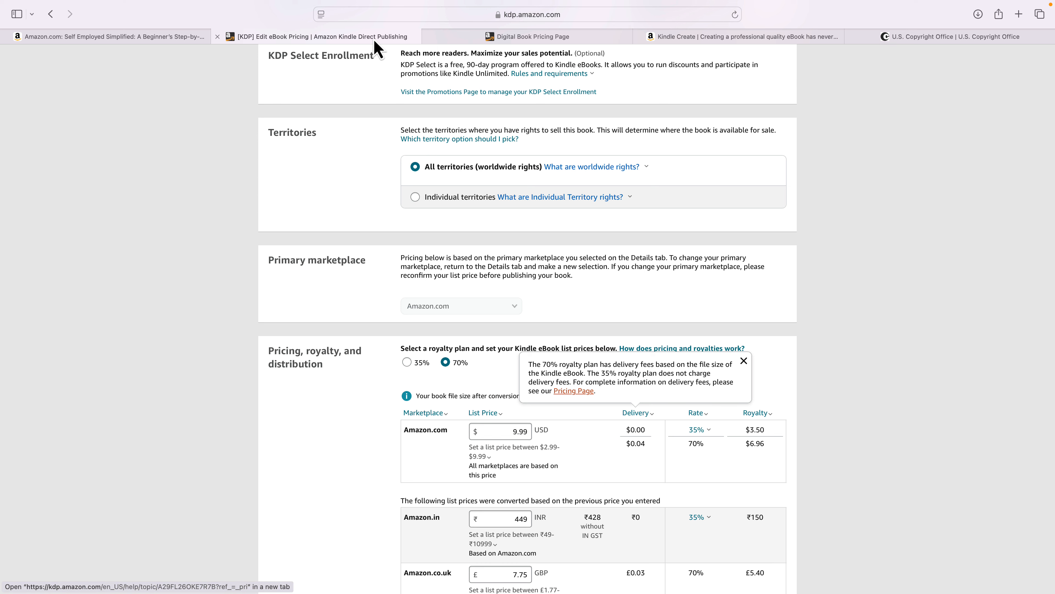
left_click(696, 429)
left_click(639, 448)
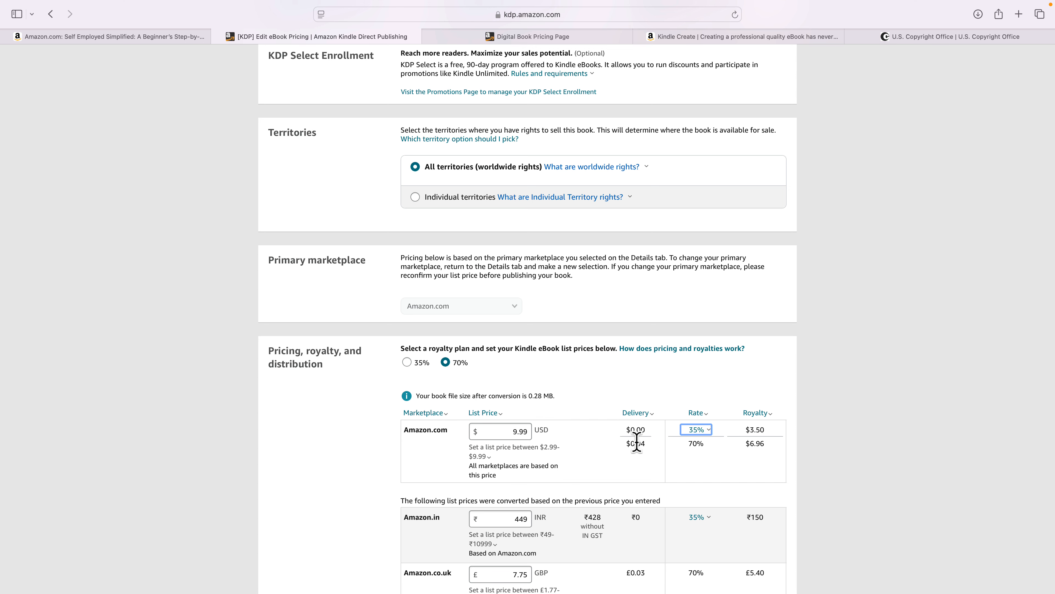
scroll(636, 441, "up", 1)
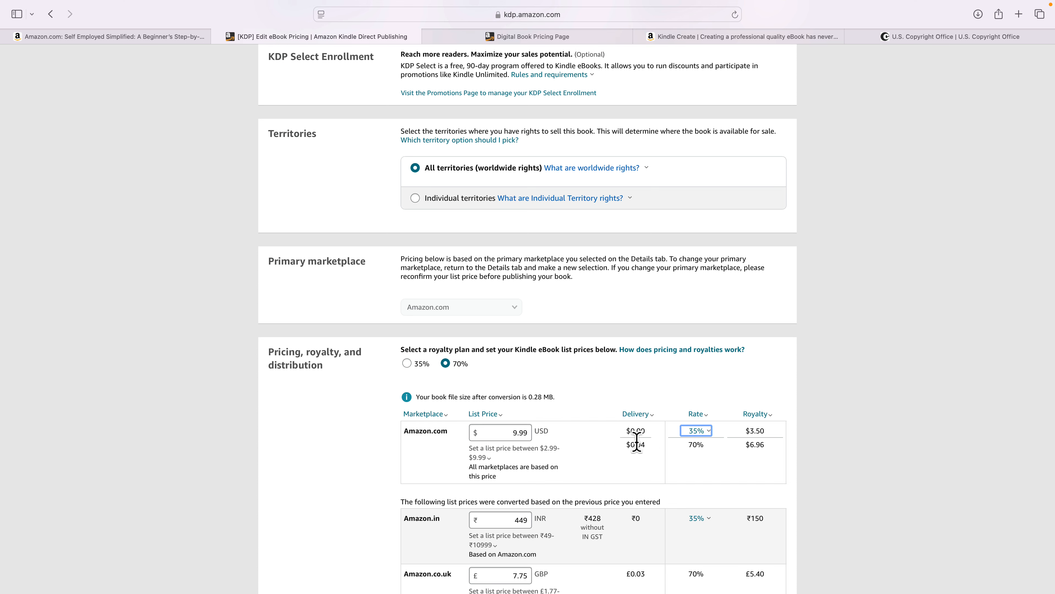
Go back to the Digital Book Pricing Page, recheck the Amazon.com delivery cost rate, and close that page.
left_click(718, 38)
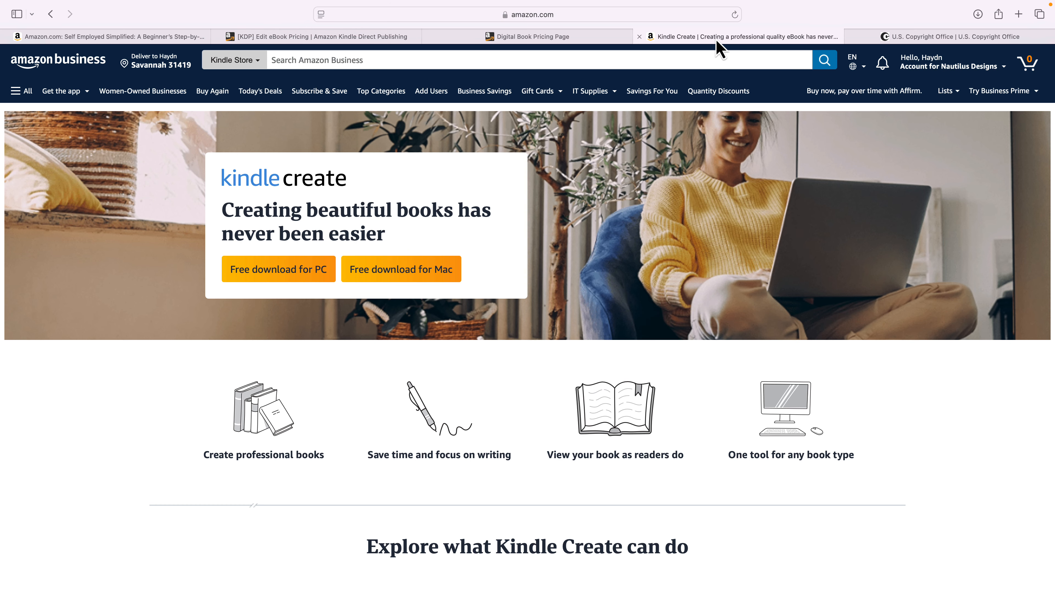
left_click(929, 40)
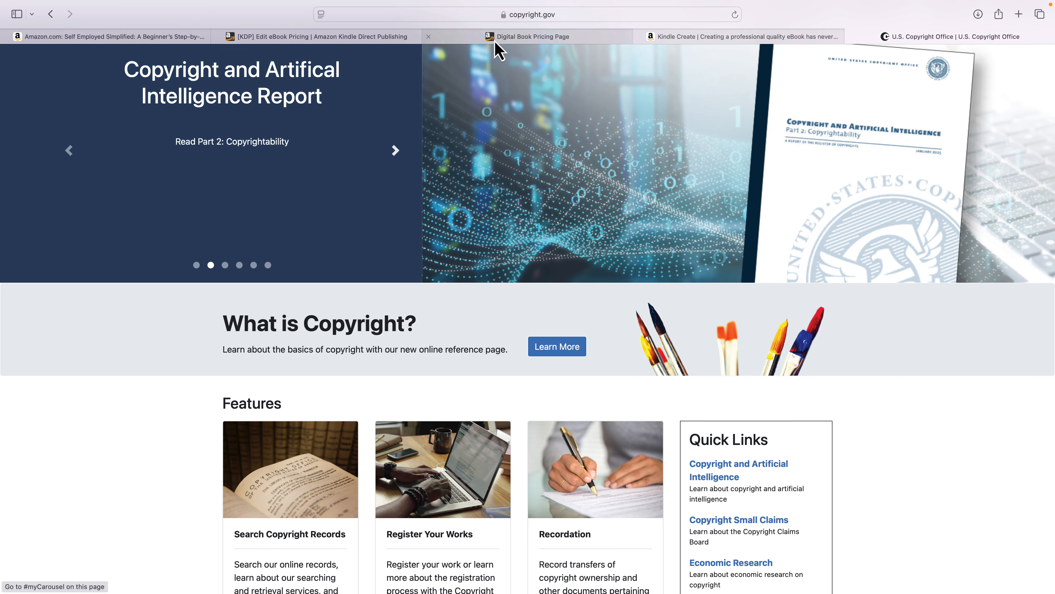
left_click(505, 41)
left_click(762, 399)
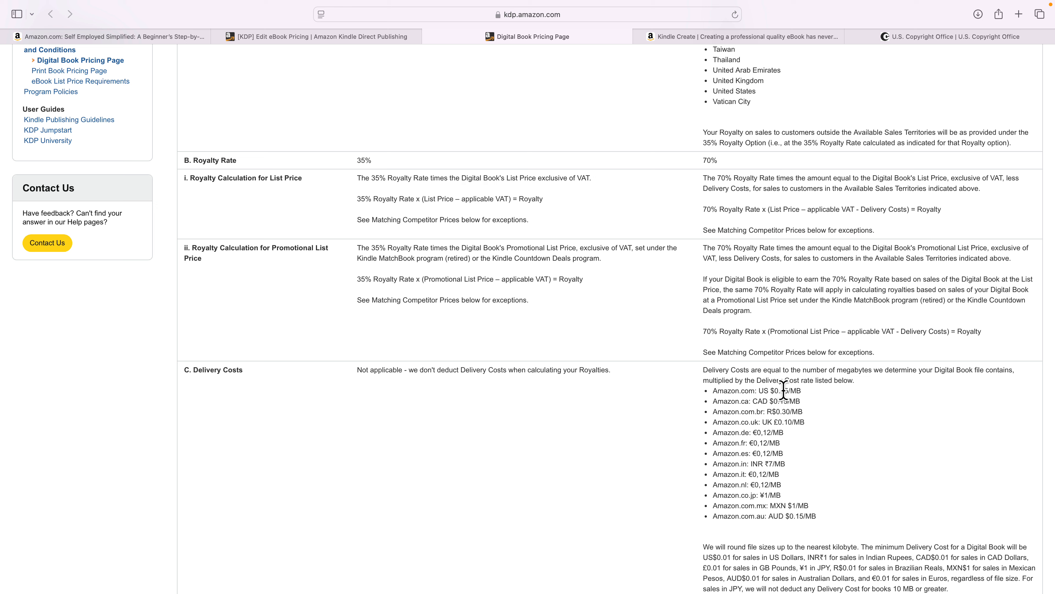
left_click_drag(749, 391, 810, 391)
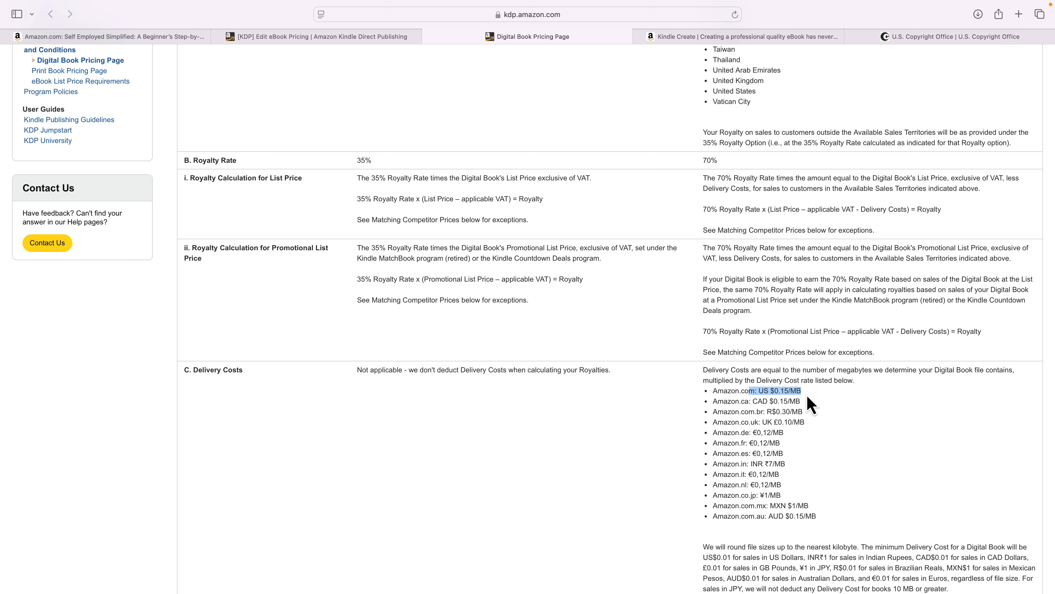
left_click(725, 414)
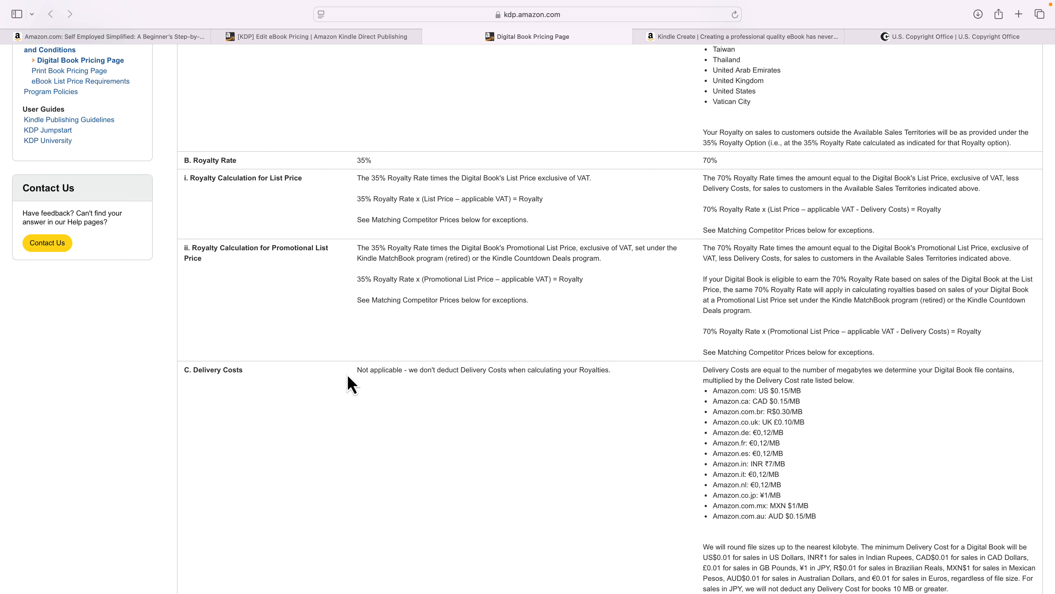
left_click_drag(198, 369, 250, 372)
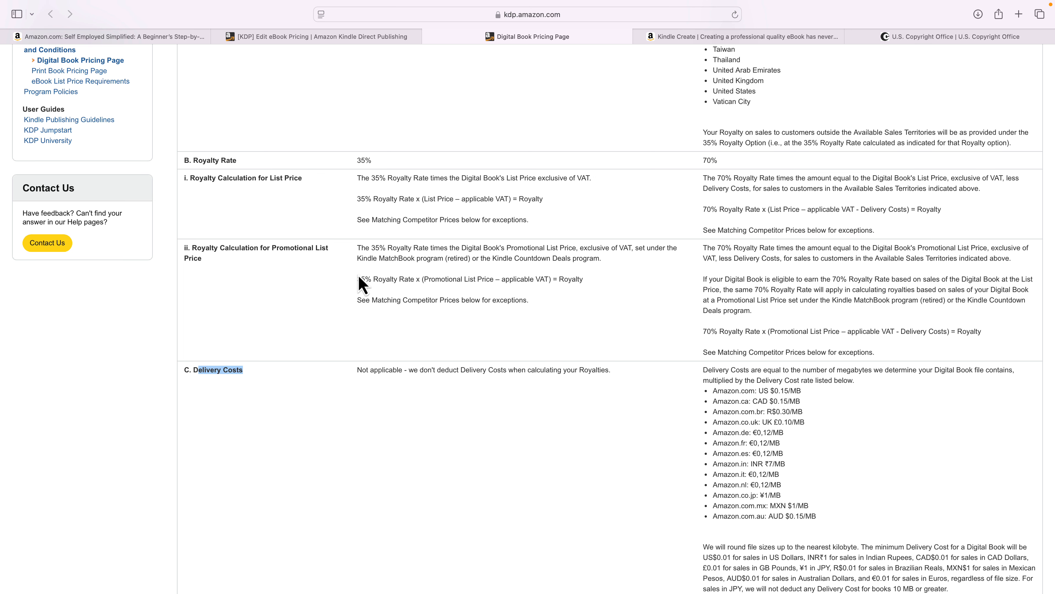
left_click(428, 37)
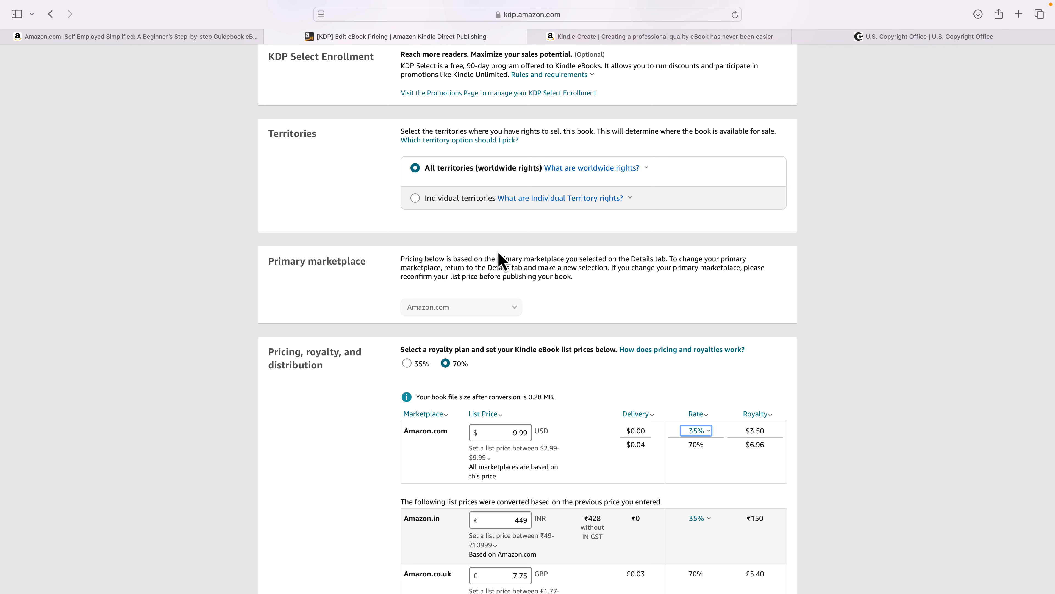
Select the 35% royalty plan and set the Amazon.com list price to 199.99 USD.
scroll(503, 259, "down", 1)
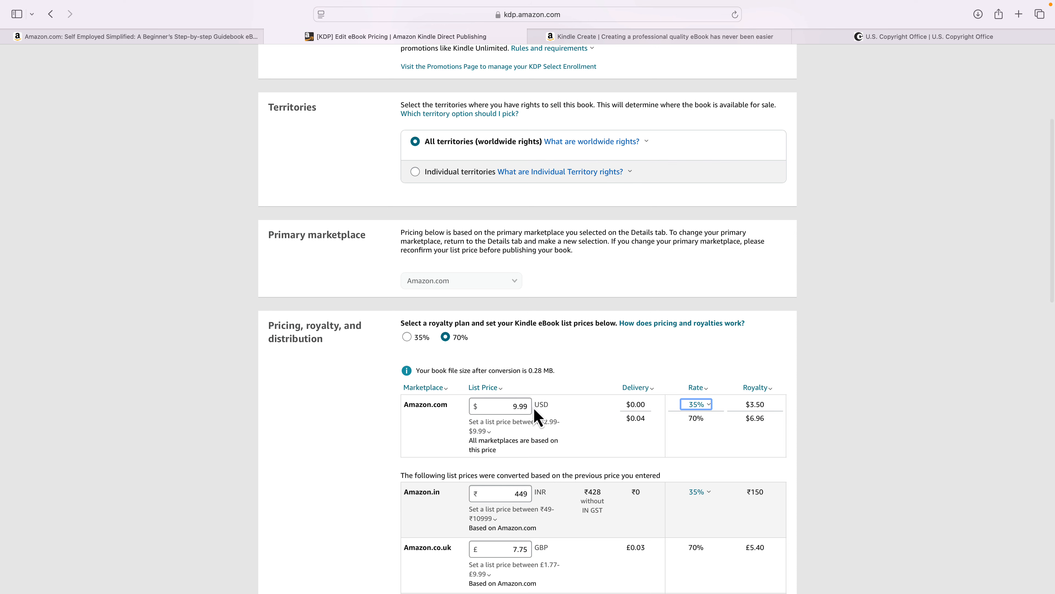
left_click(407, 337)
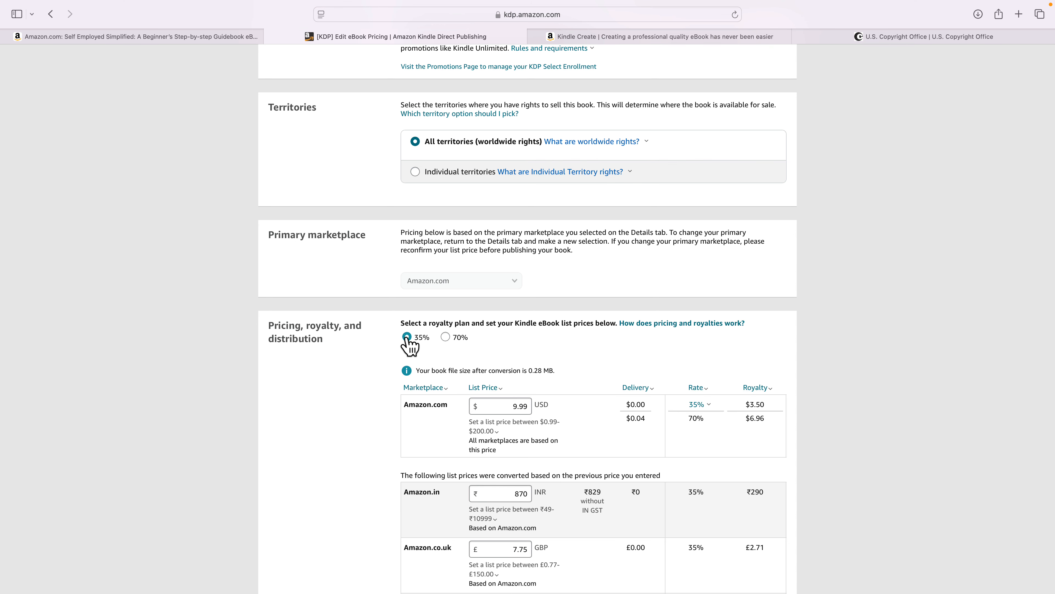
left_click(486, 433)
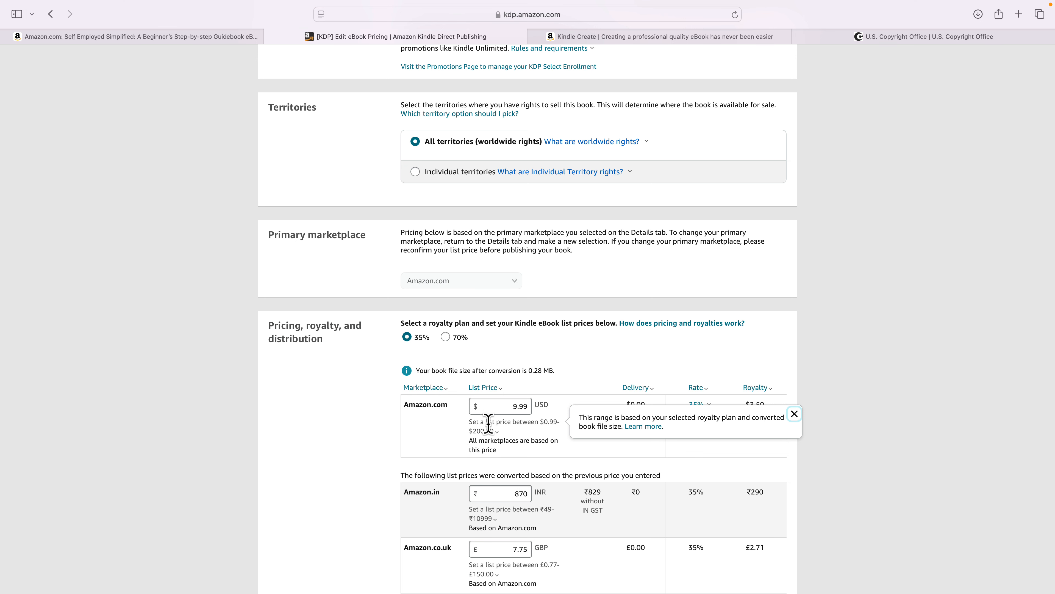
left_click(498, 406)
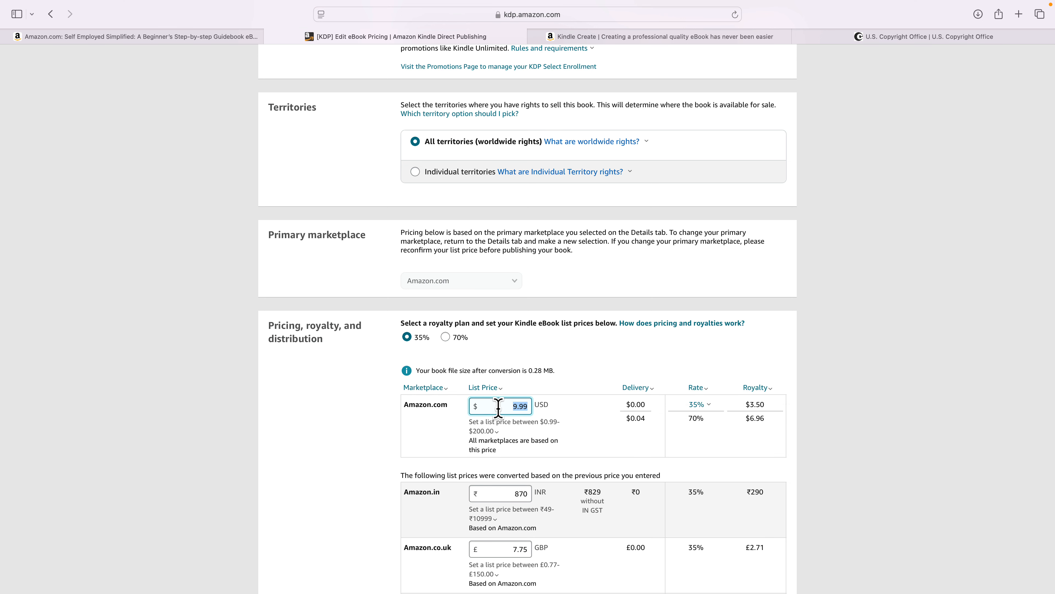
type("199.999")
key("BackSpace")
scroll(502, 407, "up", 5)
scroll(506, 408, "down", 10)
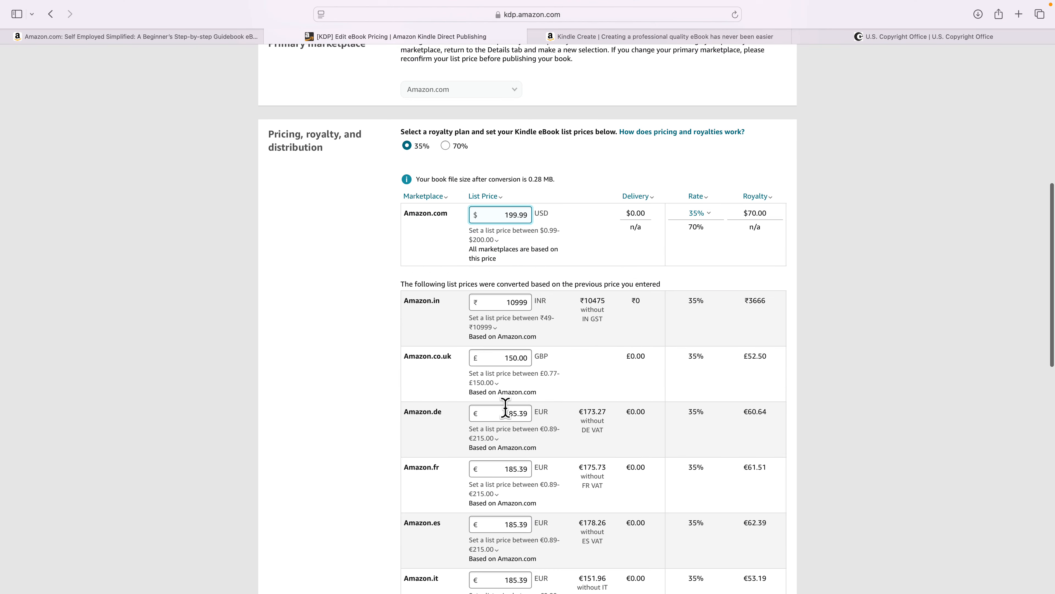
Check the notes explaining the Amazon.com list price range and the 35% royalty rate, closing each one.
left_click(349, 302)
mouse_move(547, 231)
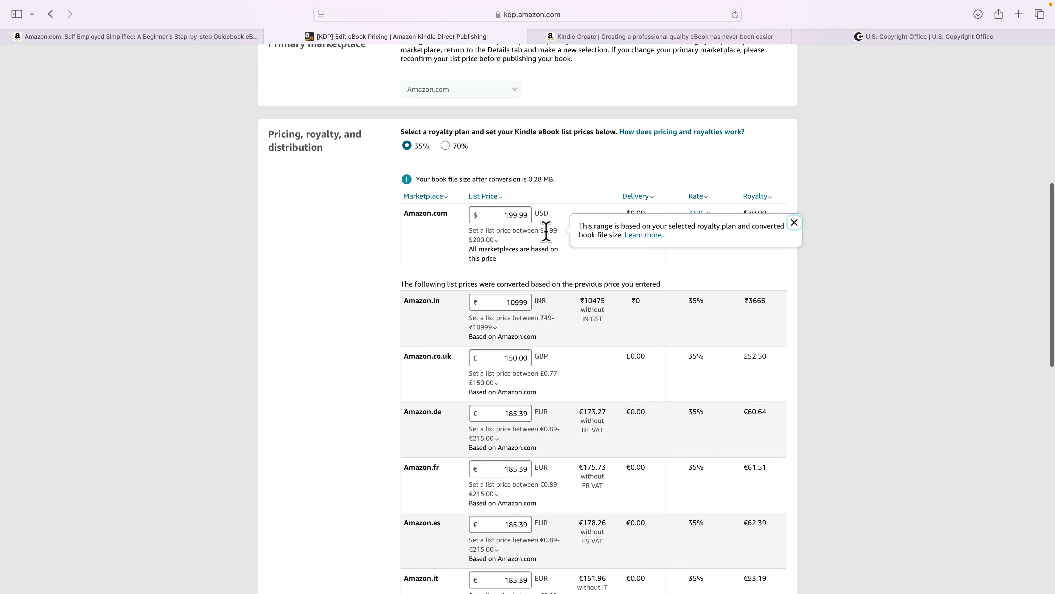
left_click(794, 223)
mouse_move(699, 220)
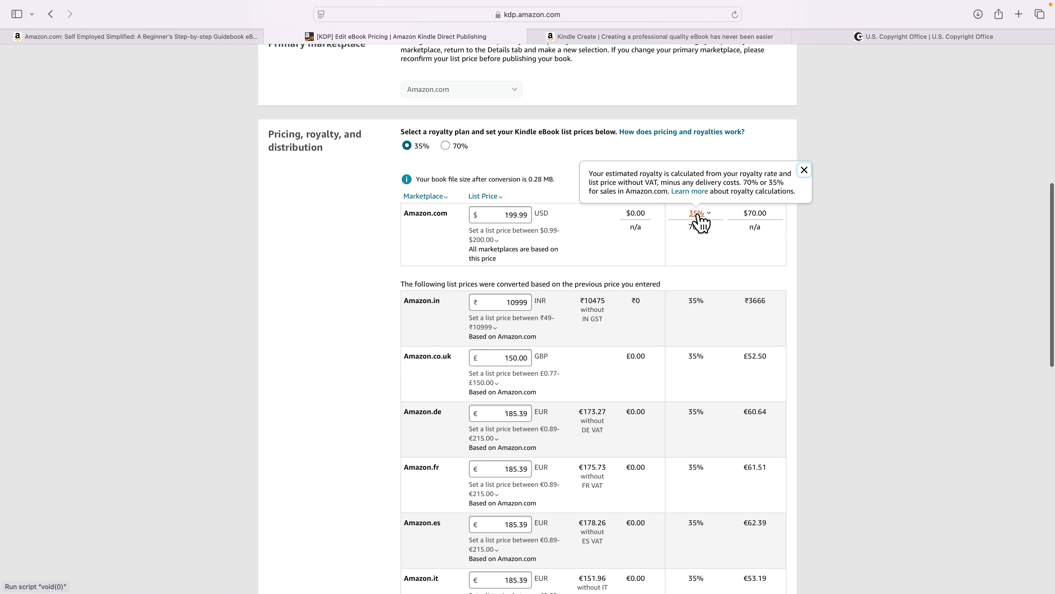
left_click(805, 170)
mouse_move(624, 197)
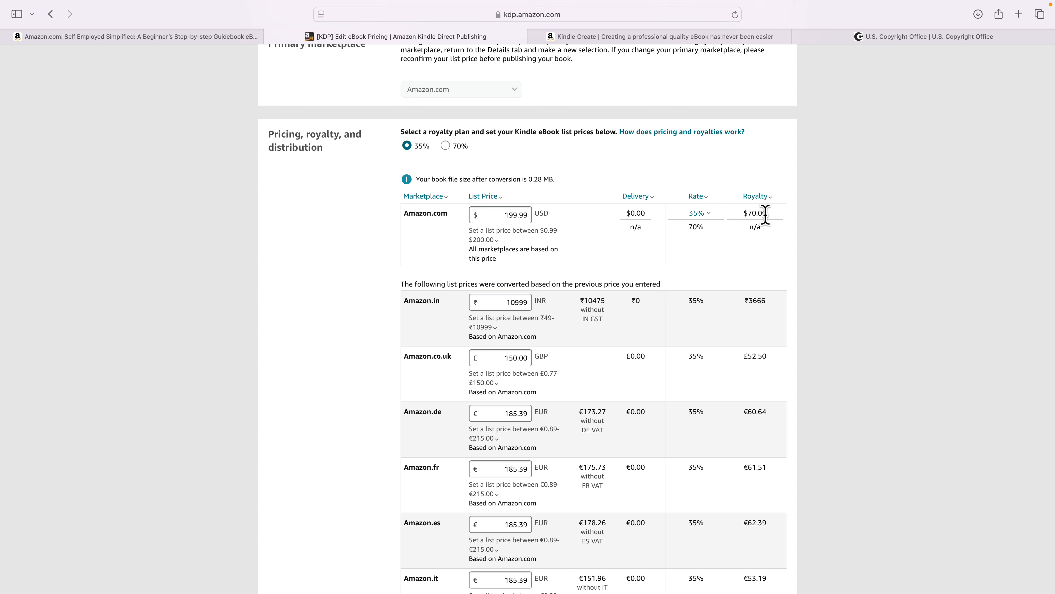
Select the 70% royalty plan and set the Amazon.com list price to 9.99 USD.
left_click(445, 145)
double_click(487, 214)
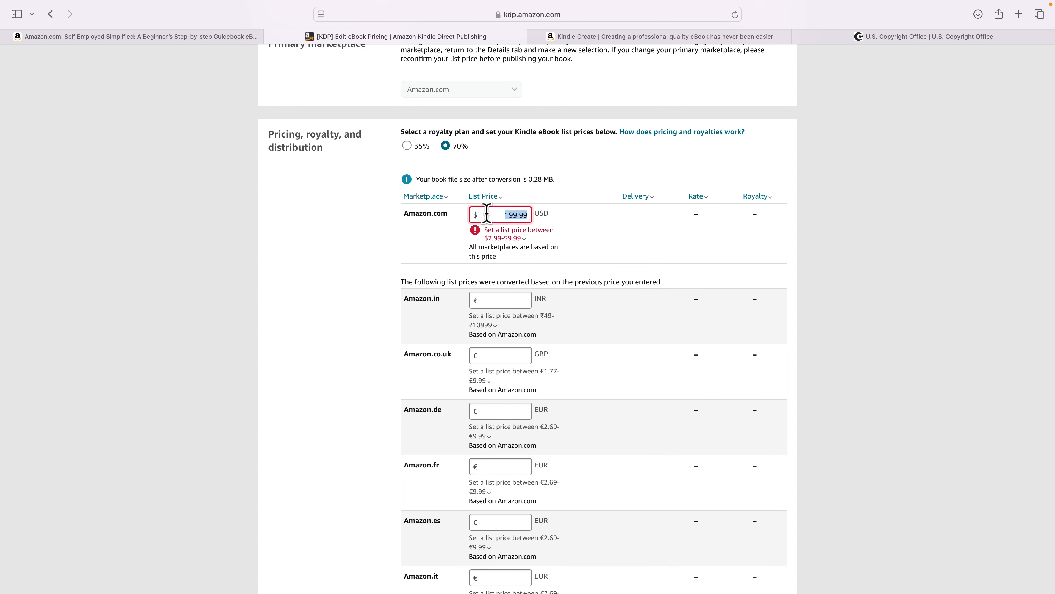
type("9.99")
left_click(392, 235)
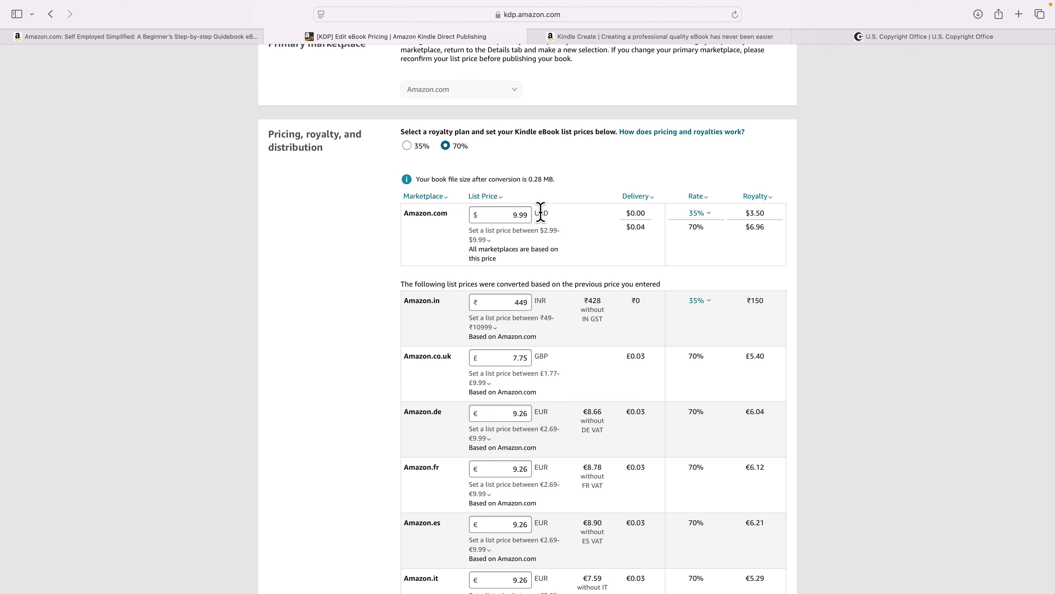
Review the converted list prices, delivery costs, rates and royalties for every marketplace, down to the Terms & Conditions and publishing options.
mouse_move(541, 258)
scroll(540, 262, "down", 2)
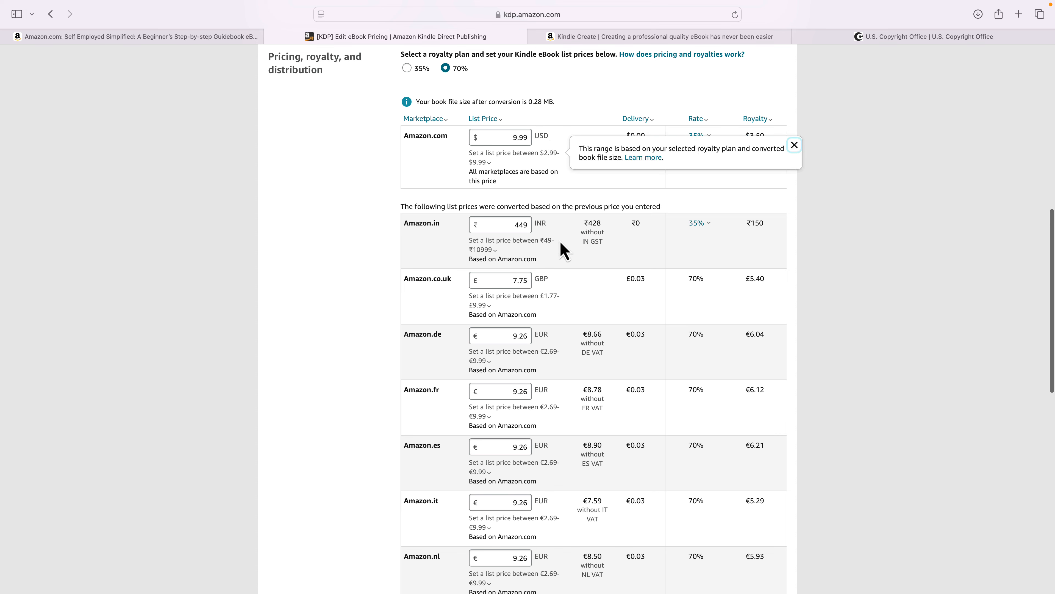
mouse_move(542, 347)
scroll(541, 353, "down", 3)
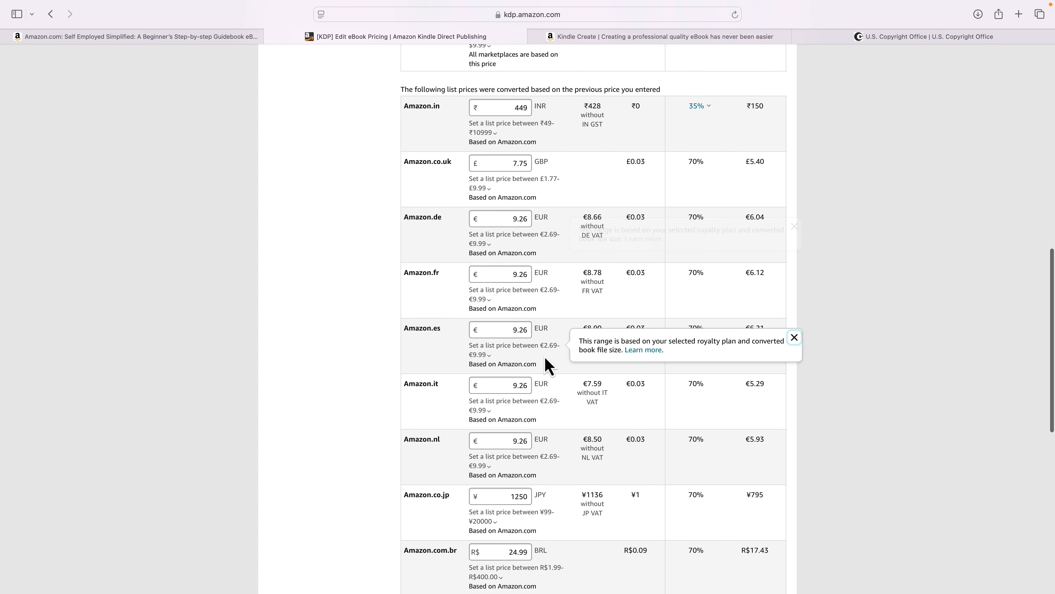
scroll(545, 357, "down", 4)
scroll(545, 357, "down", 3)
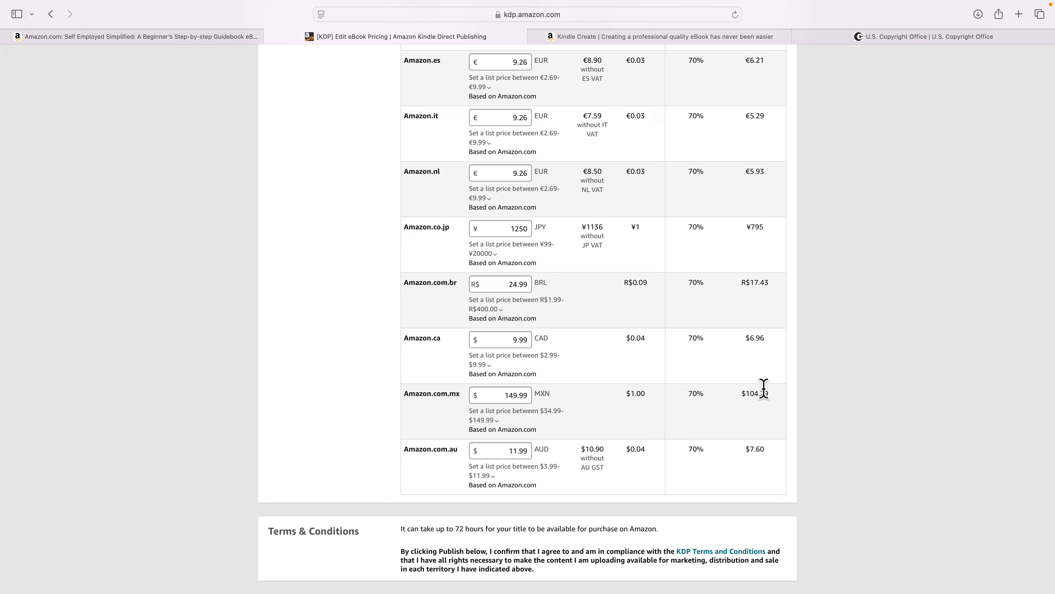
scroll(762, 389, "up", 6)
scroll(764, 388, "up", 7)
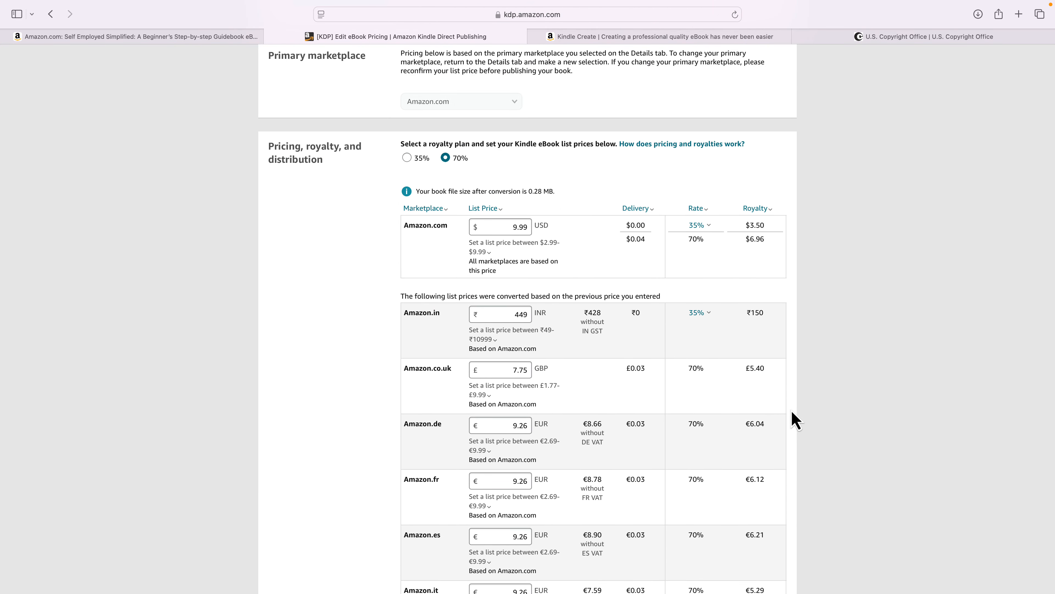
scroll(792, 411, "down", 9)
scroll(793, 420, "down", 7)
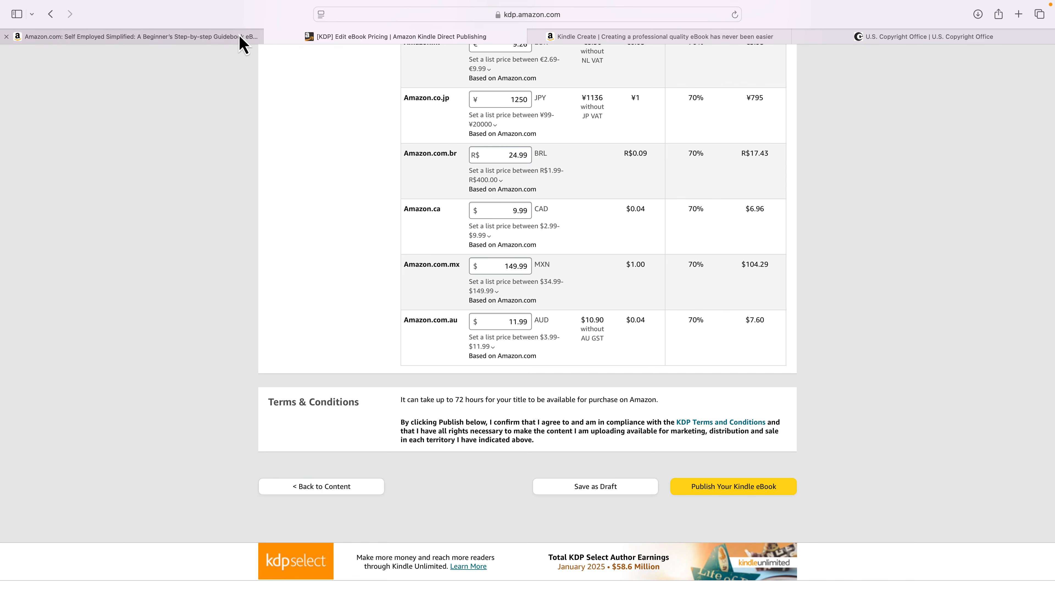
mouse_move(240, 37)
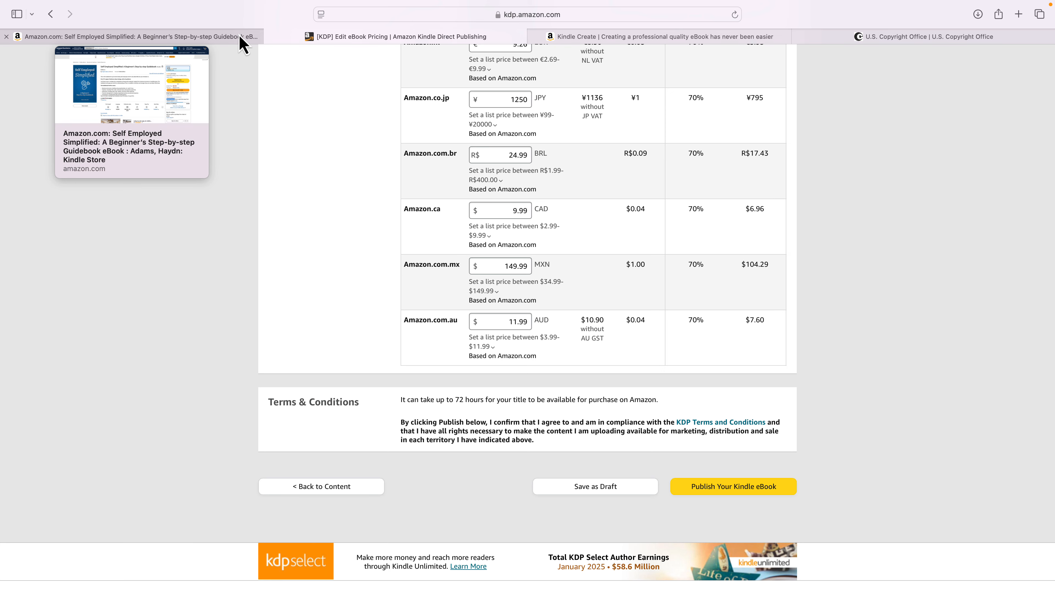
Leave the Kindle eBook Pricing page for the Bookshelf and continue without saving the changes.
scroll(334, 84, "up", 15)
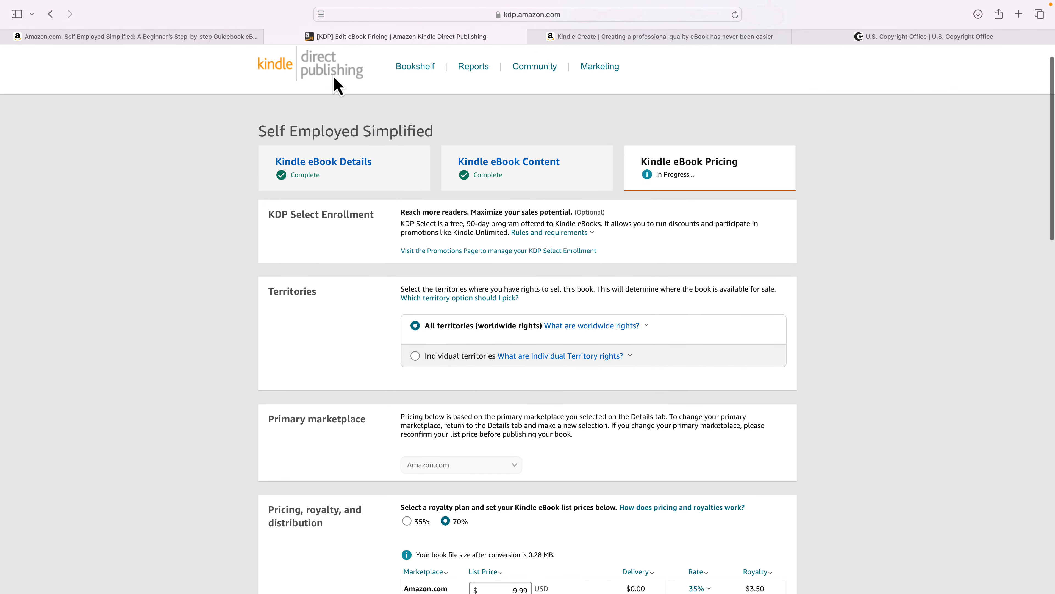
scroll(334, 81, "up", 2)
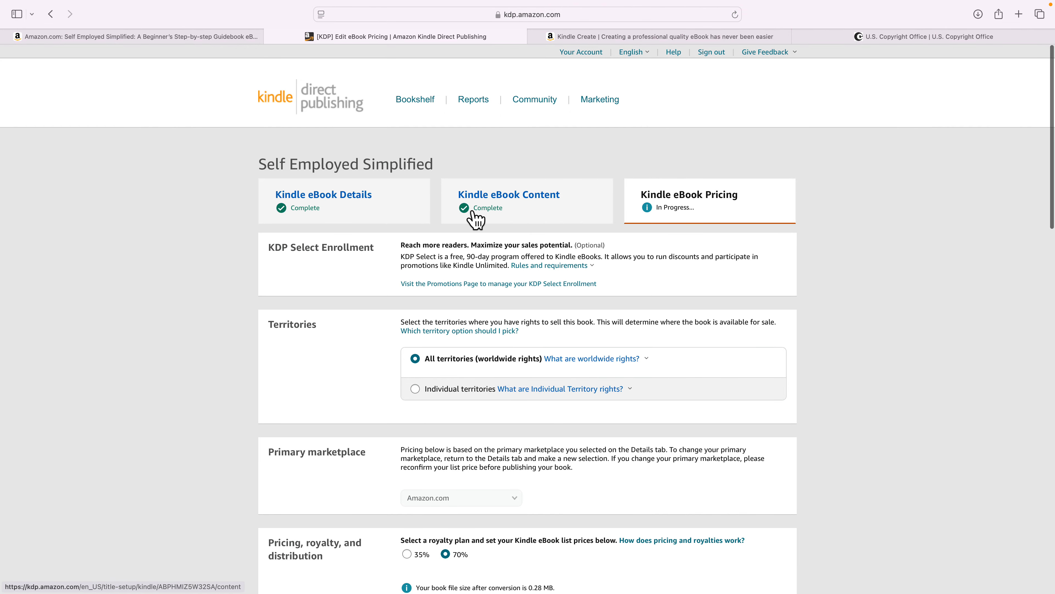
left_click(407, 102)
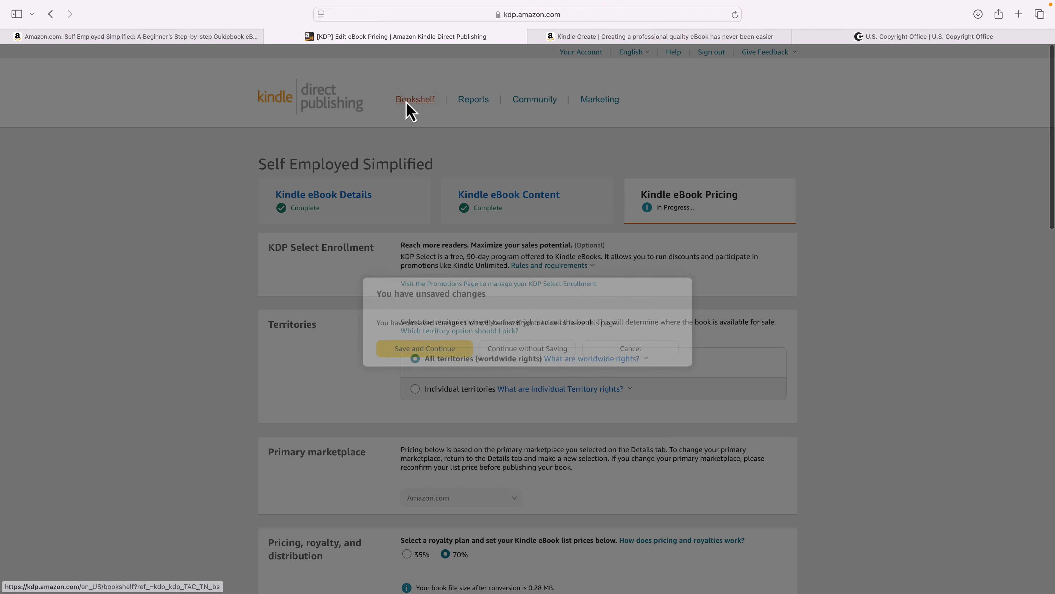
left_click(516, 346)
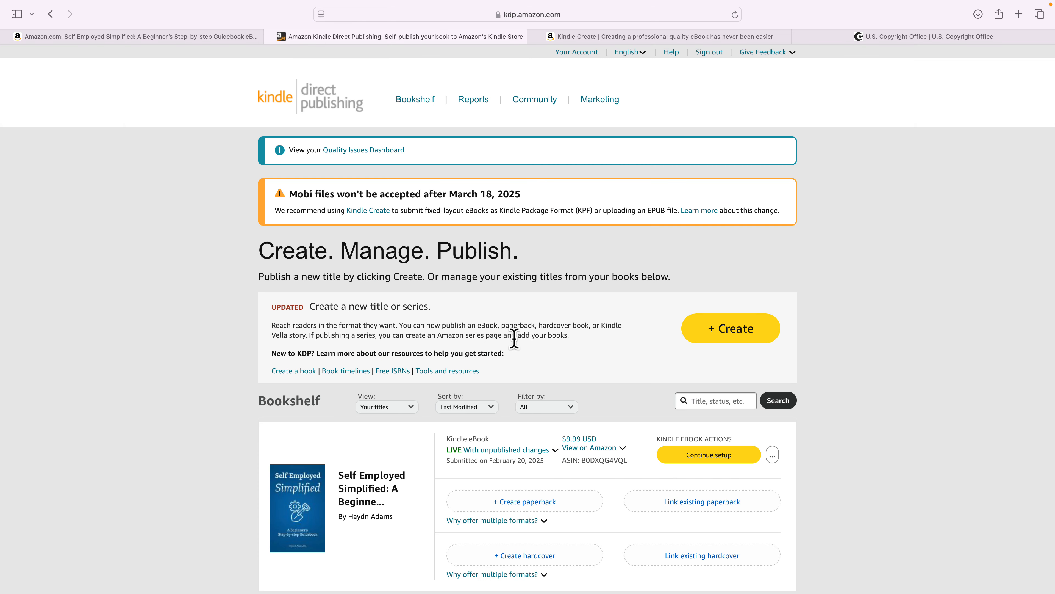
Read the explanation of the Live status with unpublished changes for Self Employed Simplified, and close it.
scroll(514, 337, "down", 3)
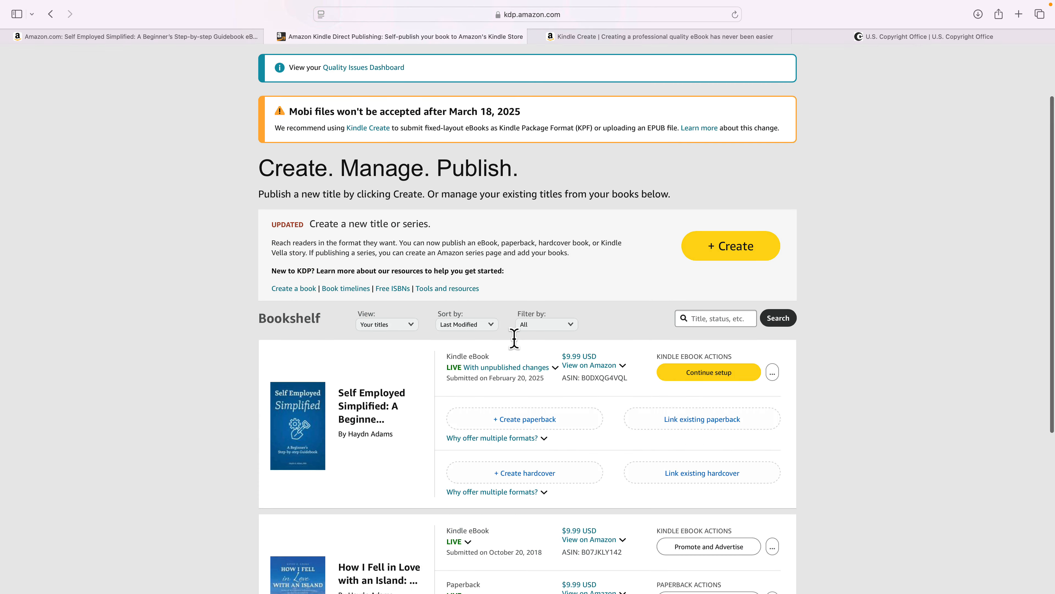
left_click(505, 358)
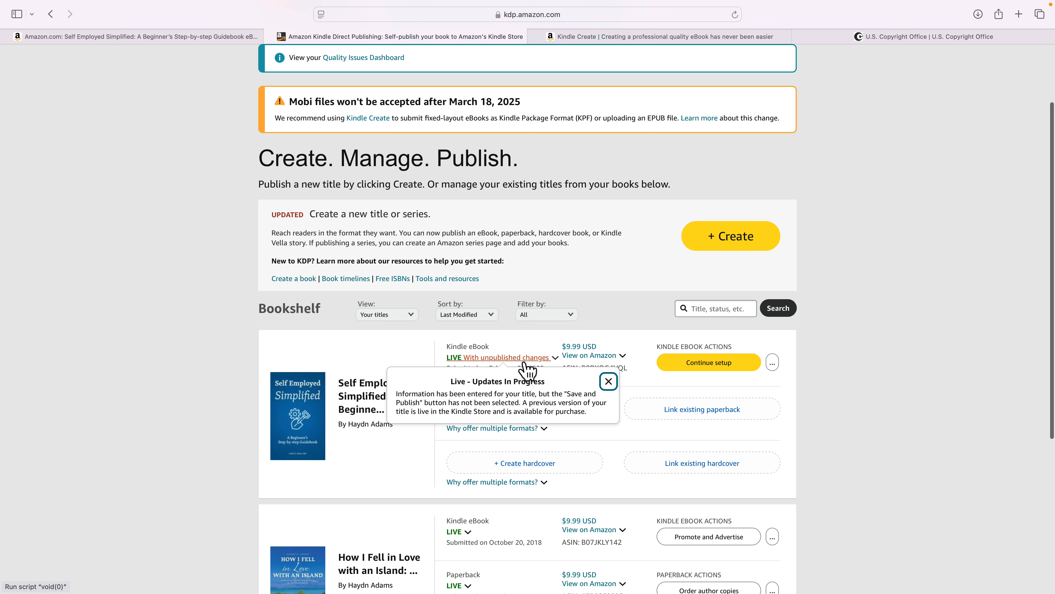
left_click(608, 381)
mouse_move(608, 362)
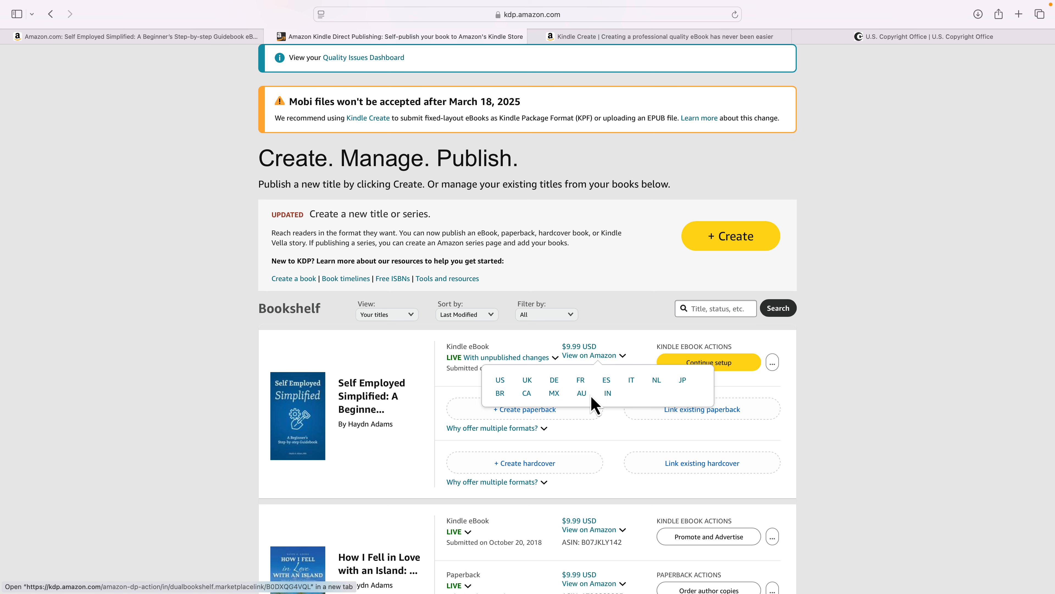
left_click(582, 394)
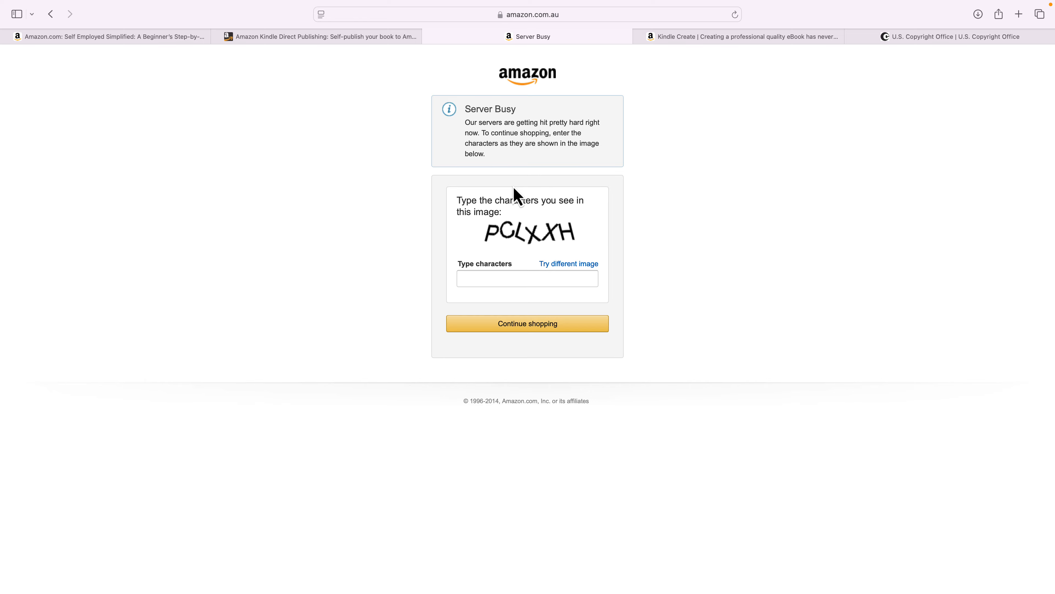
key("super+w")
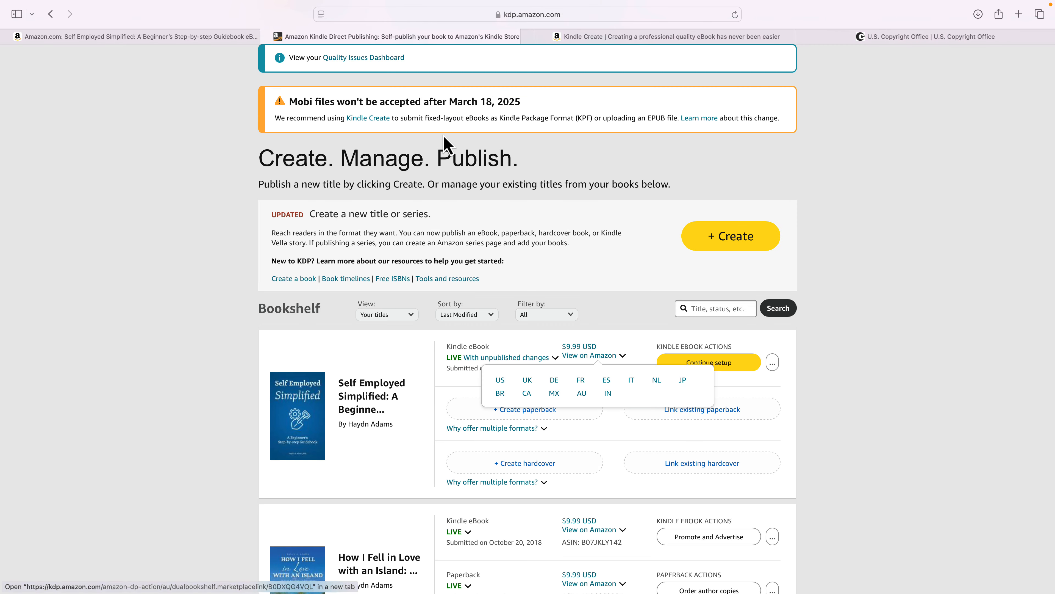
Open the US Amazon listing of Self Employed Simplified and copy its share link.
left_click(590, 351)
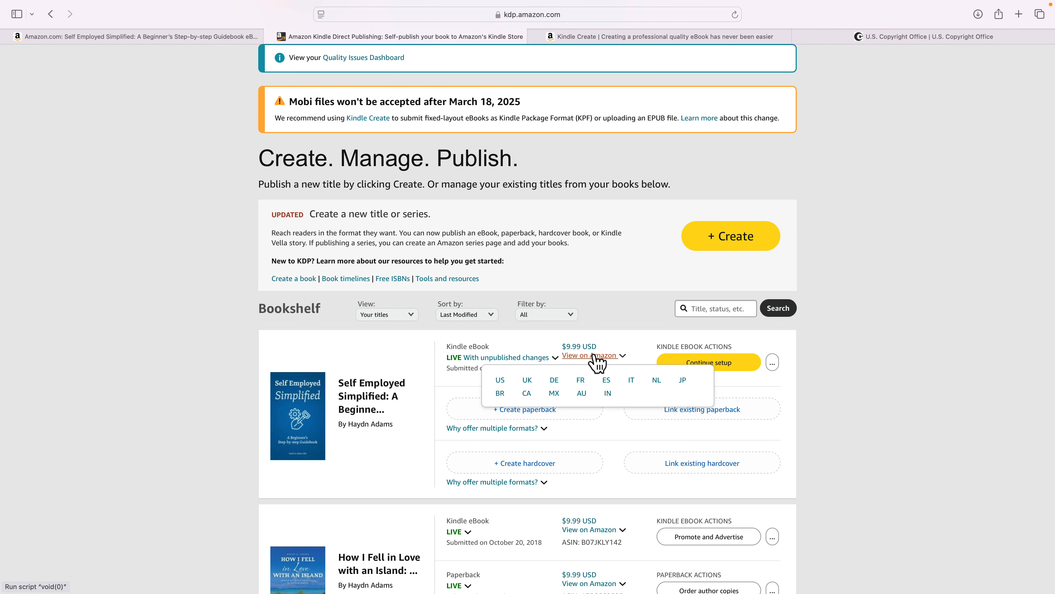
left_click(503, 382)
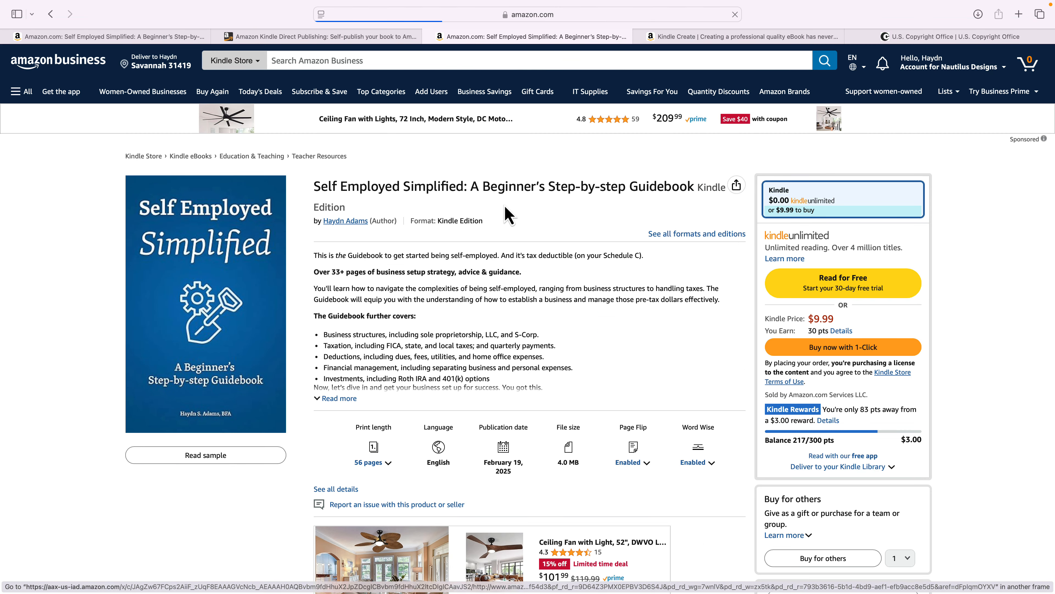
left_click(449, 17)
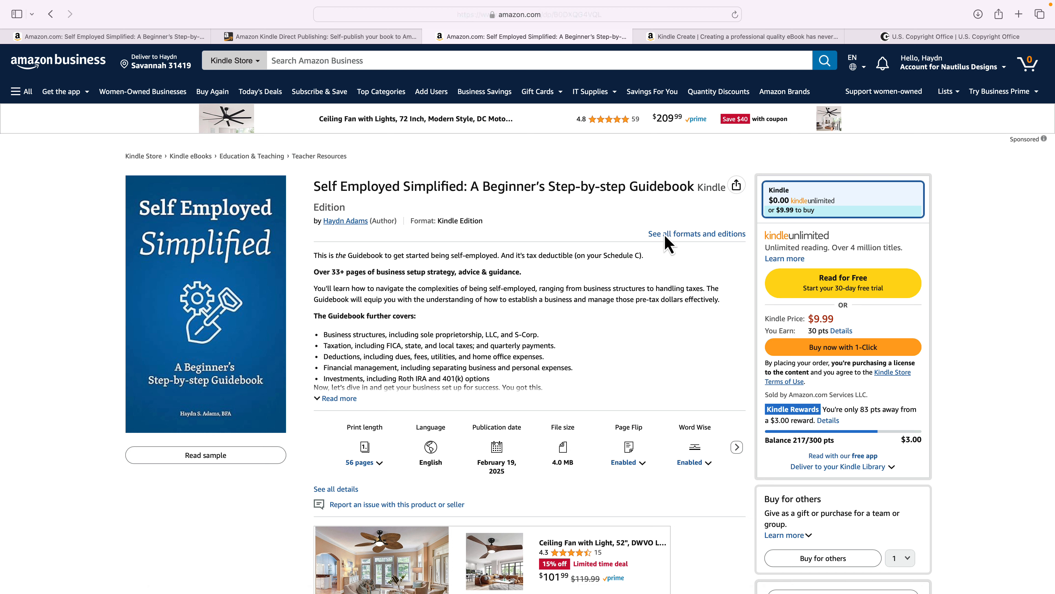
left_click(736, 184)
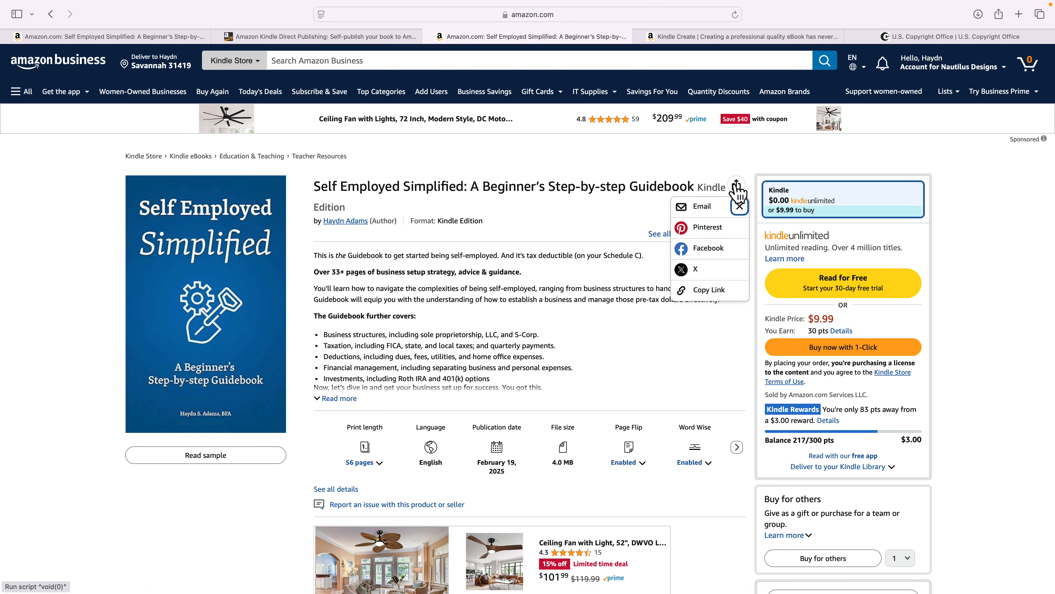
left_click(699, 293)
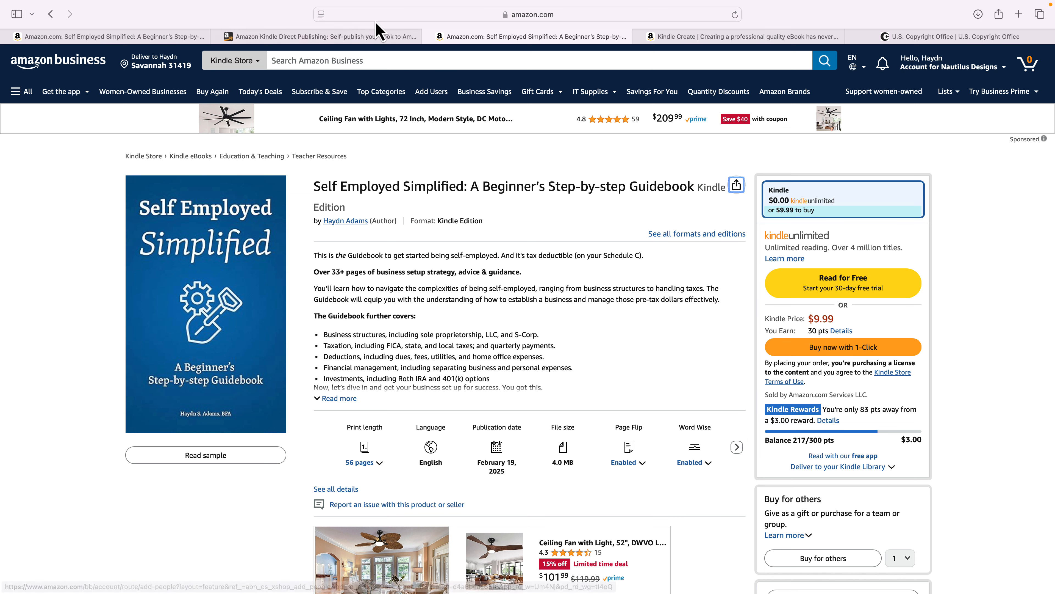
left_click(318, 61)
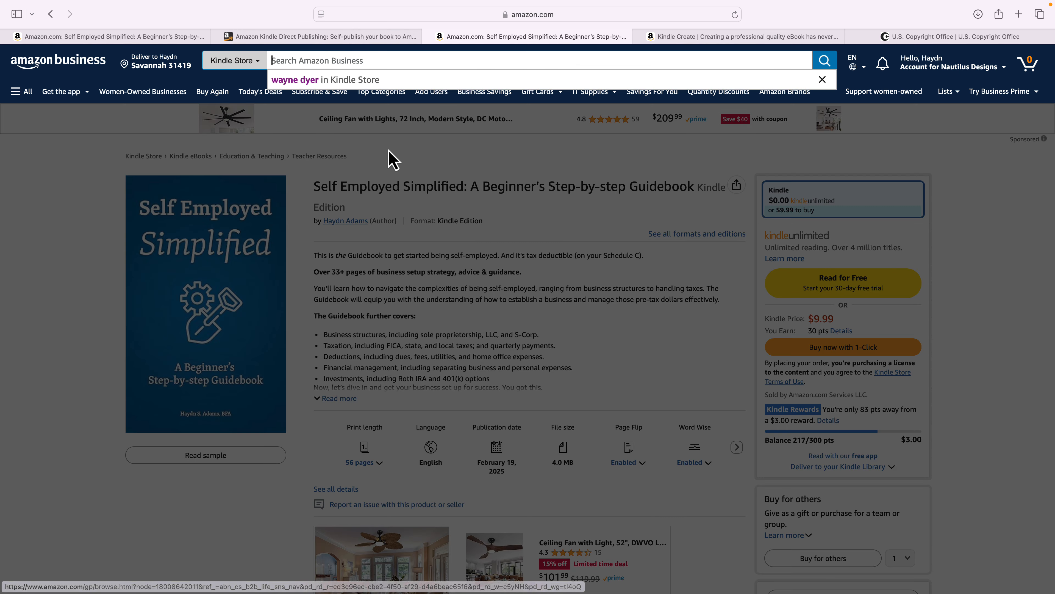
left_click(416, 181)
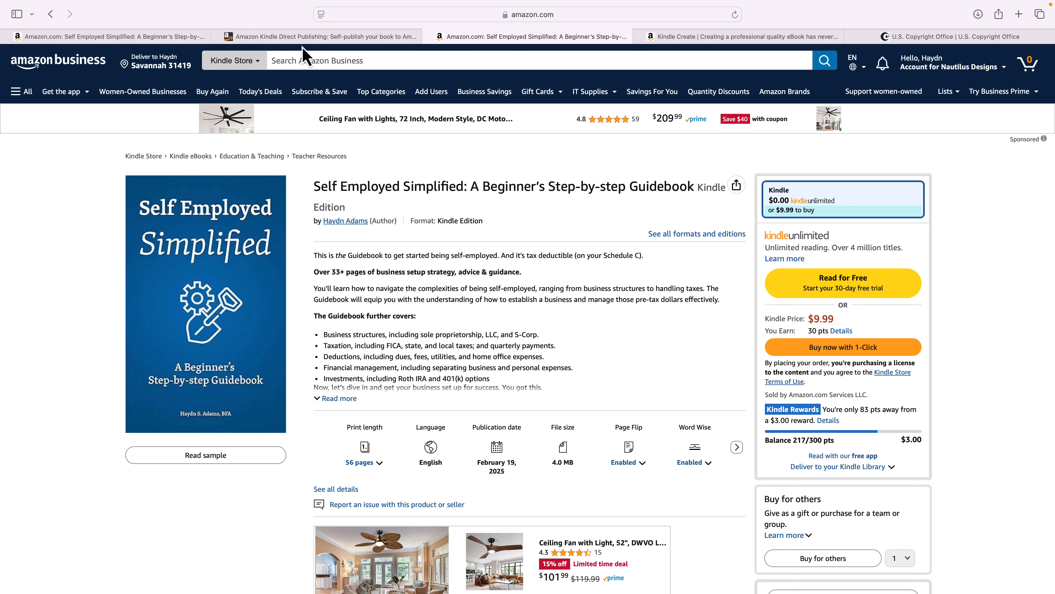
Return to the KDP Bookshelf and check the additional Kindle eBook actions for Self Employed Simplified.
left_click(308, 37)
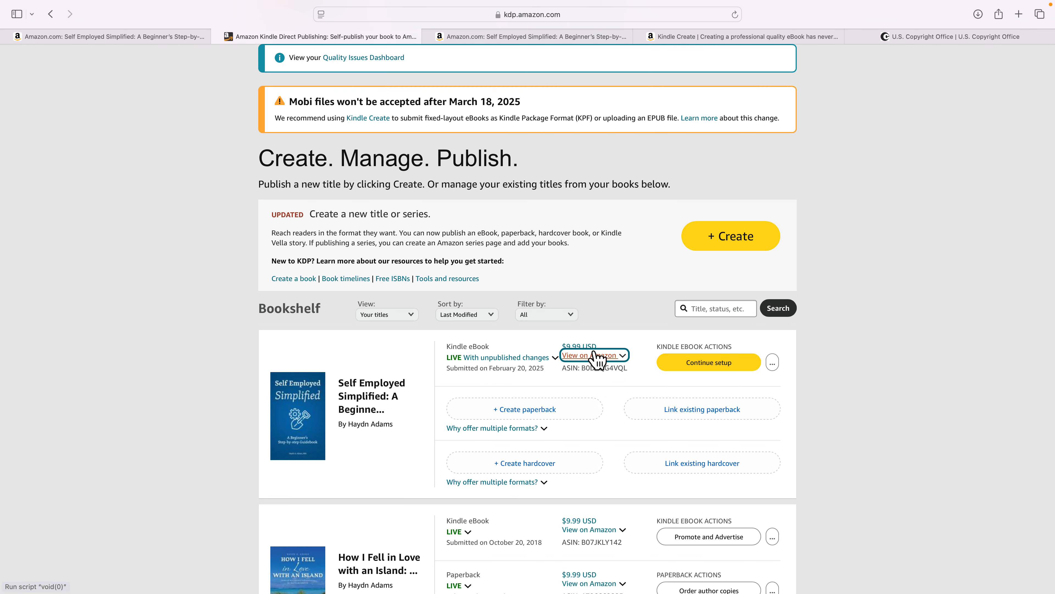
left_click(773, 363)
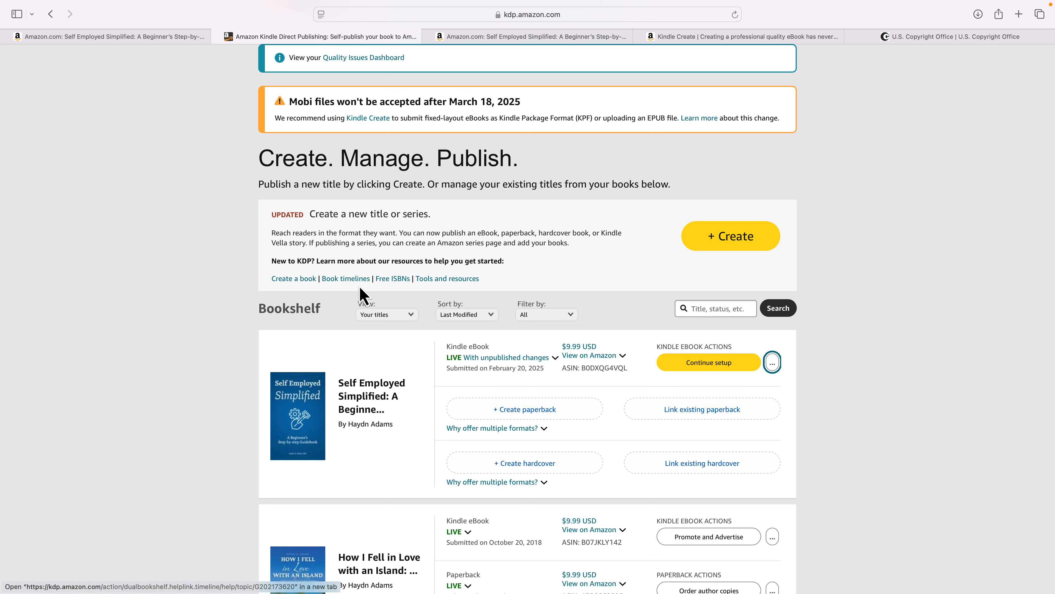
Open the KDP Reports dashboard and examine the daily KENP pages read over the last 30 days.
scroll(362, 287, "up", 3)
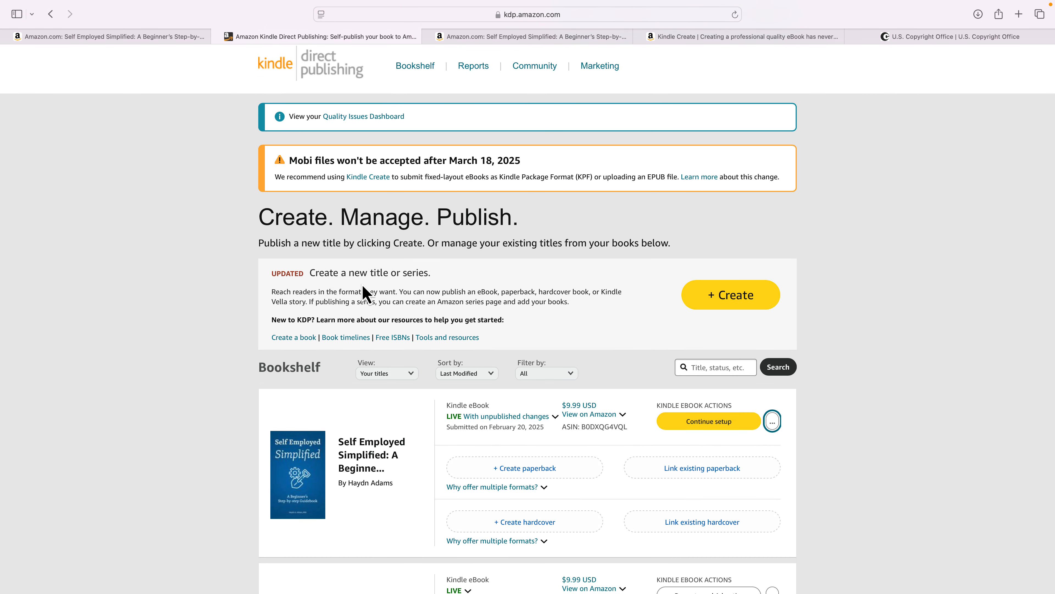
left_click(475, 70)
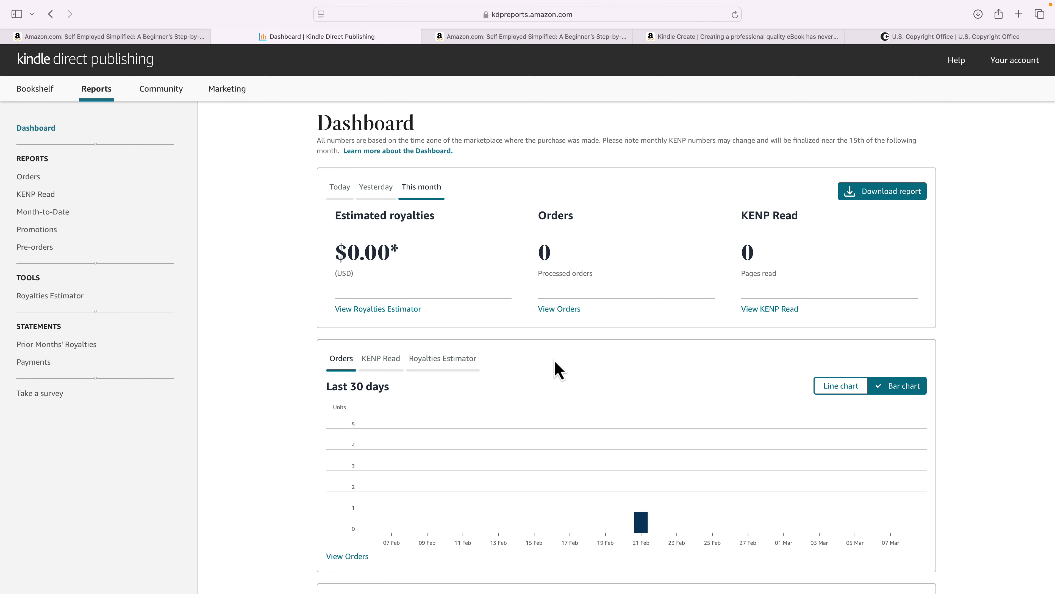
scroll(556, 367, "down", 1)
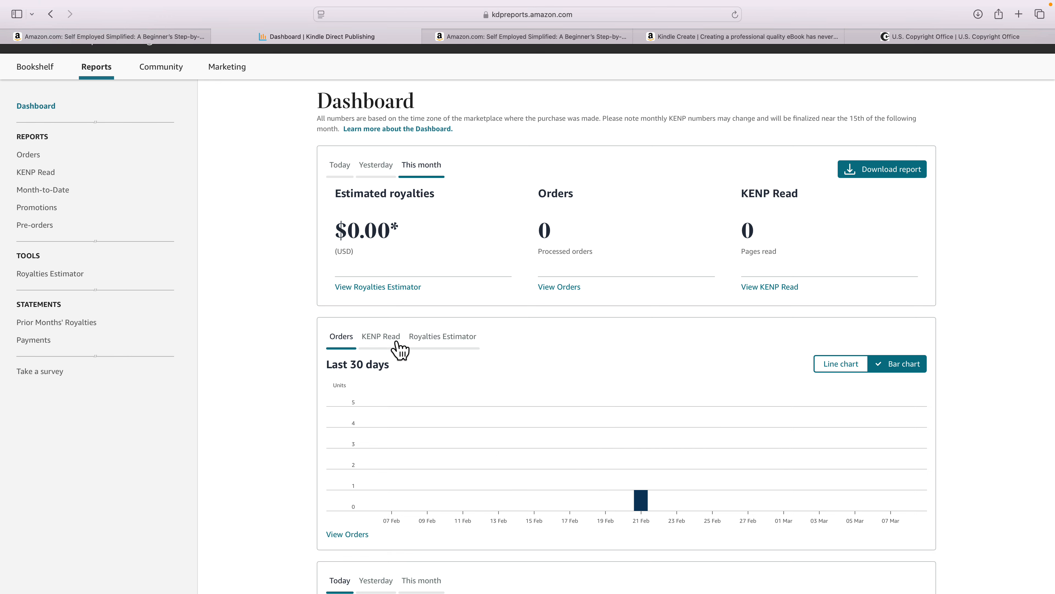
left_click(381, 338)
mouse_move(379, 430)
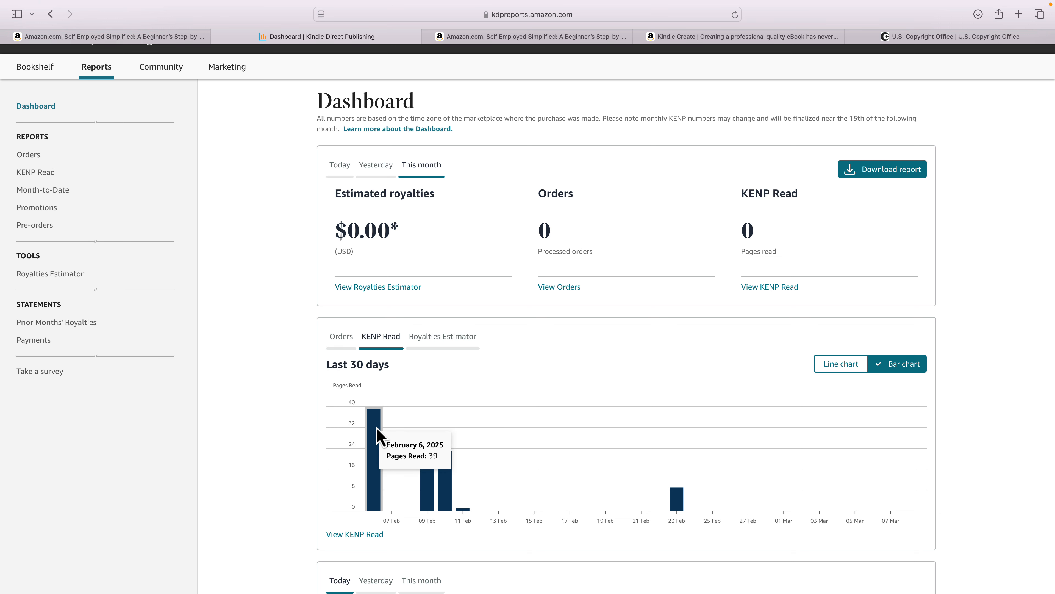
mouse_move(482, 455)
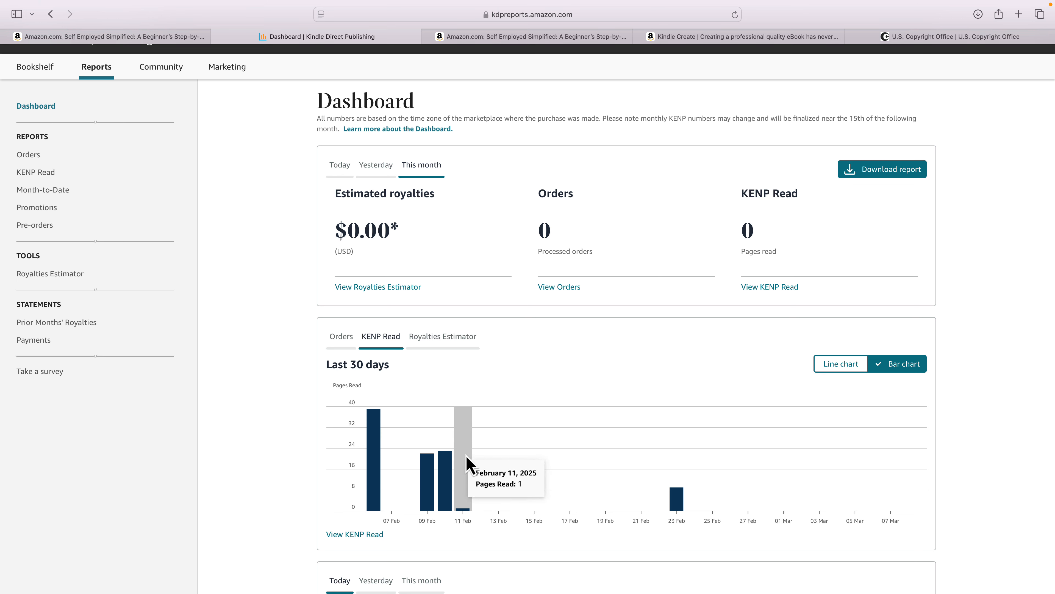
mouse_move(676, 485)
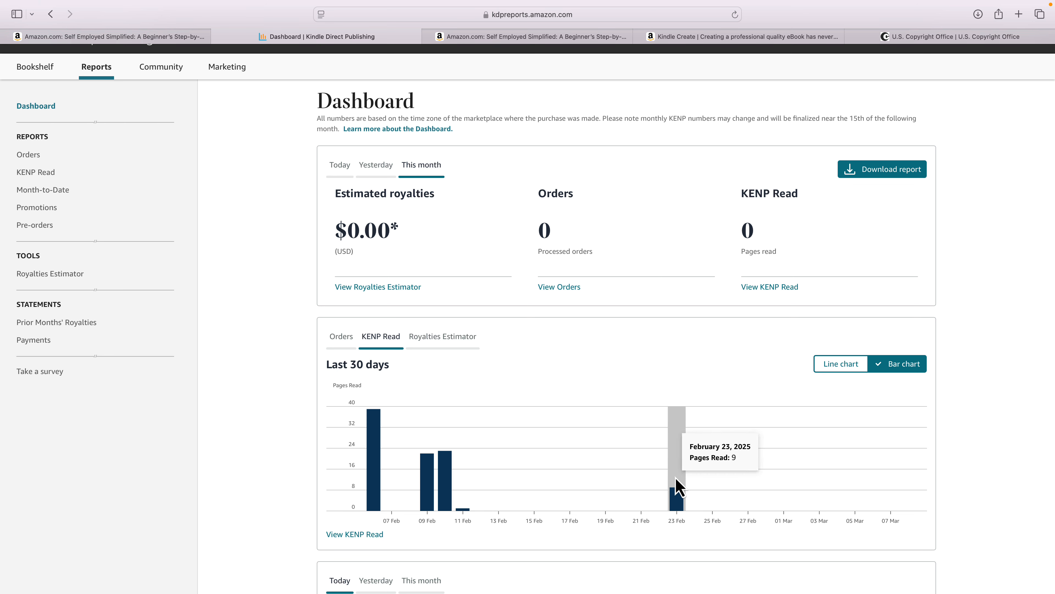